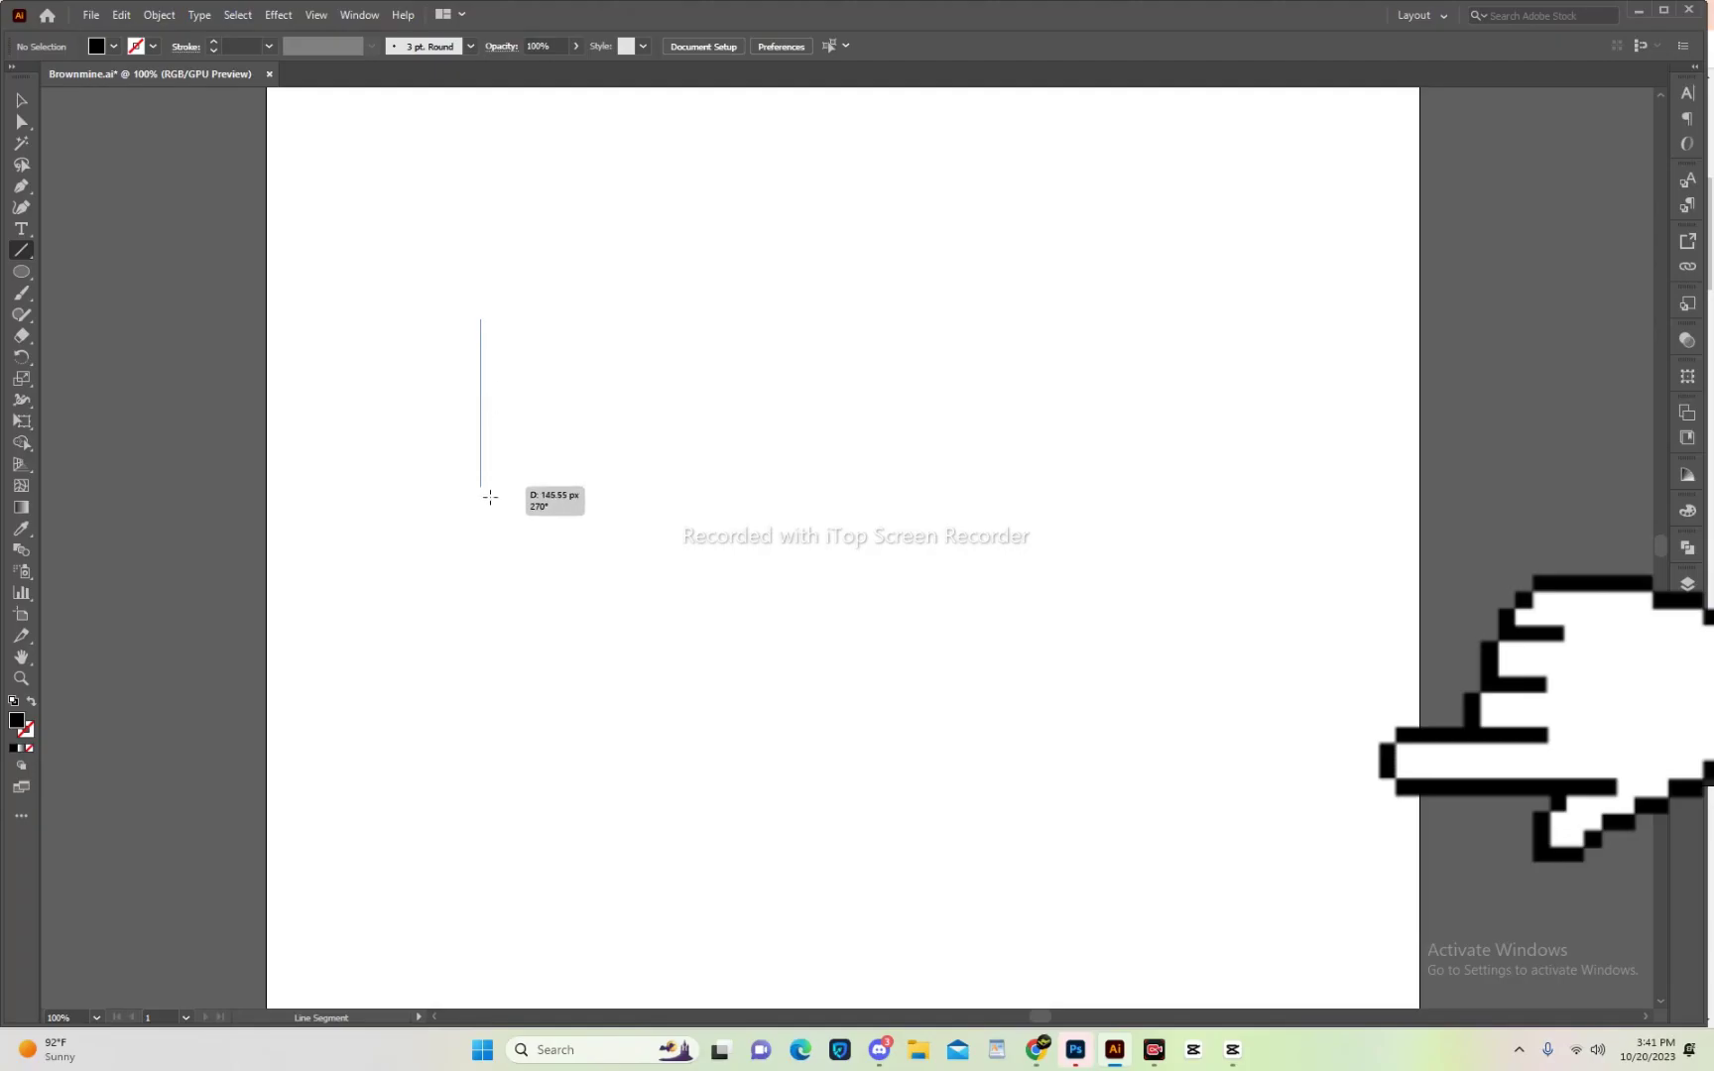
Draw a long vertical line down the artboard with a black stroke.
left_click_drag(490, 497, 480, 927)
left_click(21, 100)
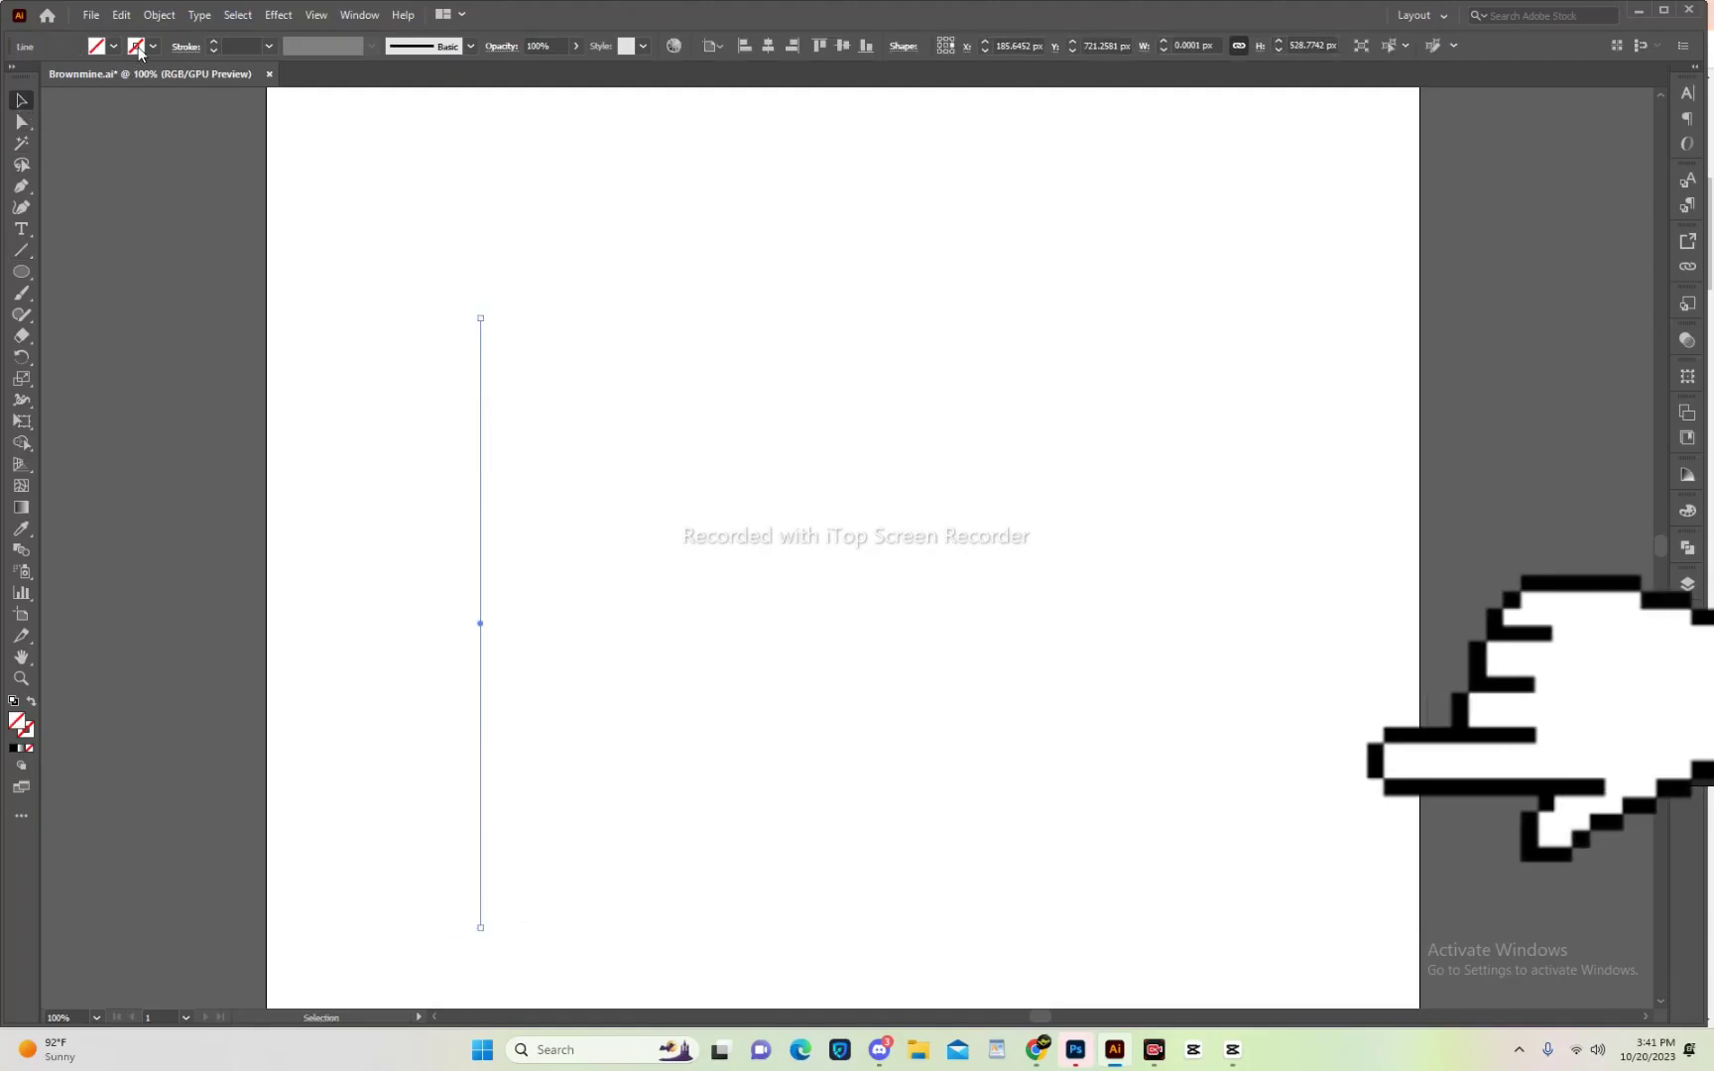
left_click(135, 46)
left_click(45, 79)
left_click(451, 630)
left_click_drag(480, 624, 480, 569)
left_click(398, 620)
Duplicate the line rightward into an evenly spaced row with Ctrl+D, then select all lines.
left_click_drag(480, 639, 540, 642)
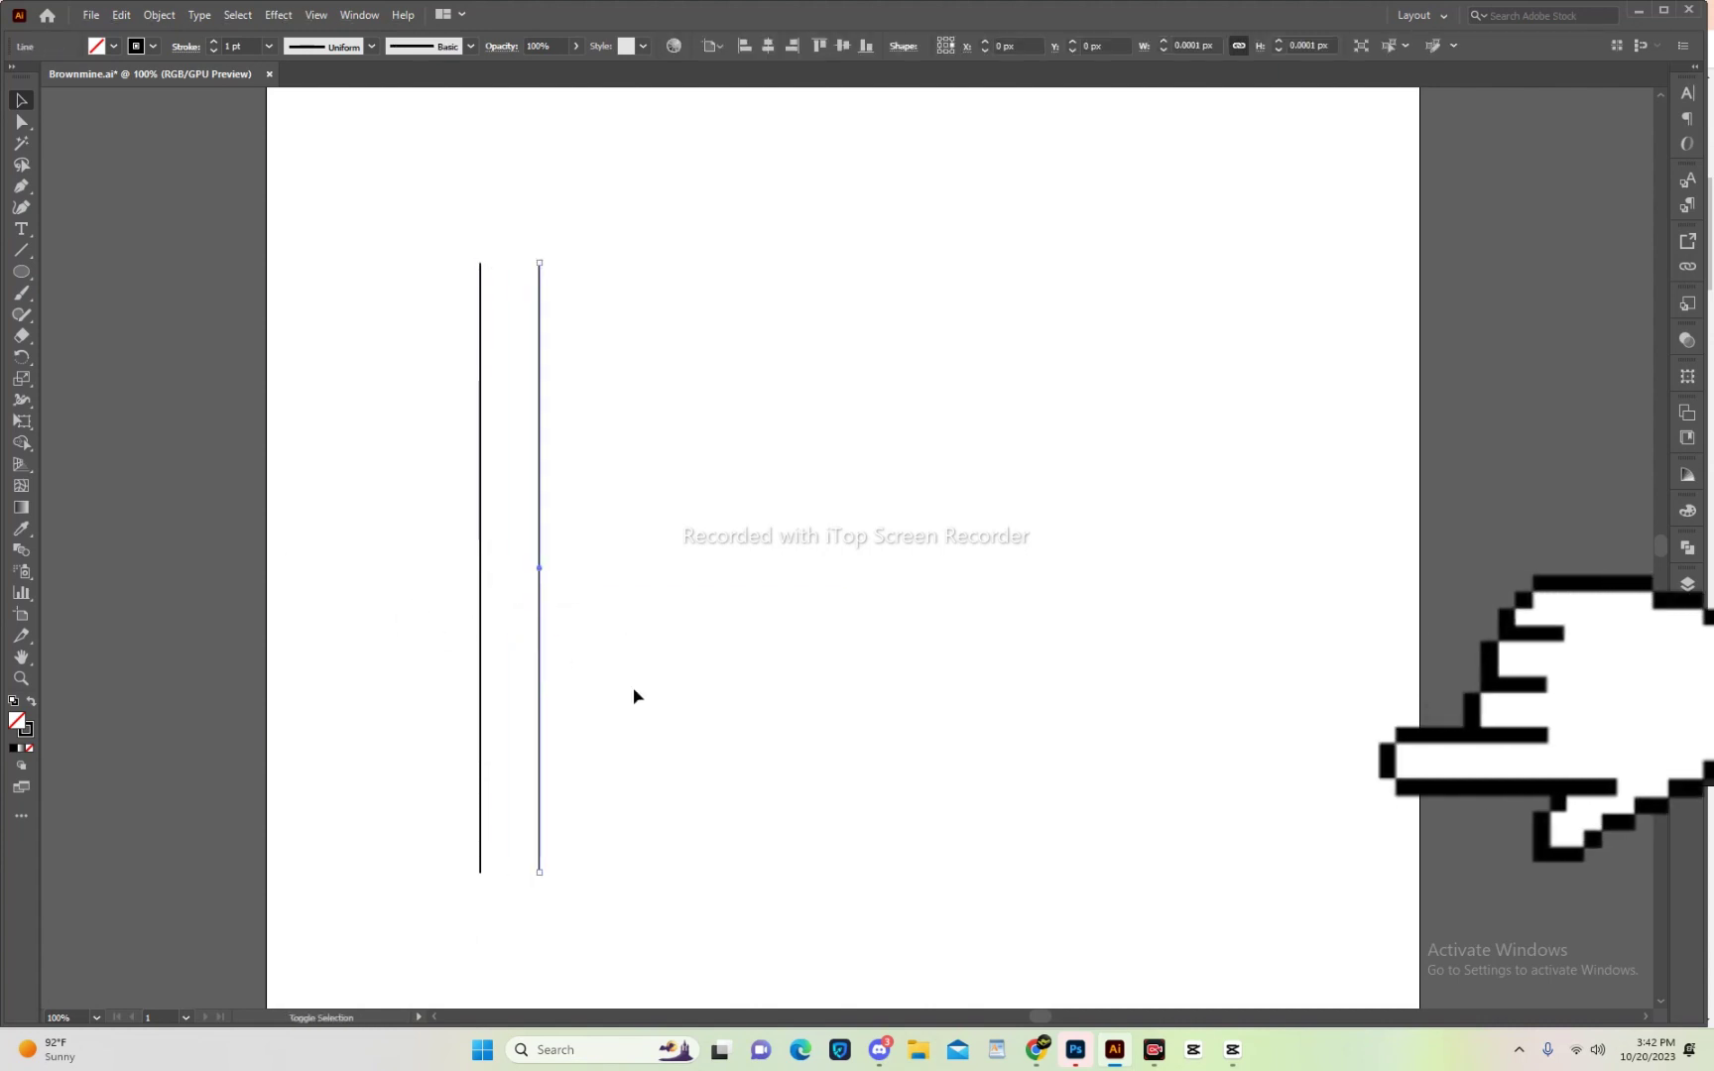
key("ctrl+d")
key("ctrl+d")
key("ctrl+d")
key("ctrl+d")
key("ctrl+d")
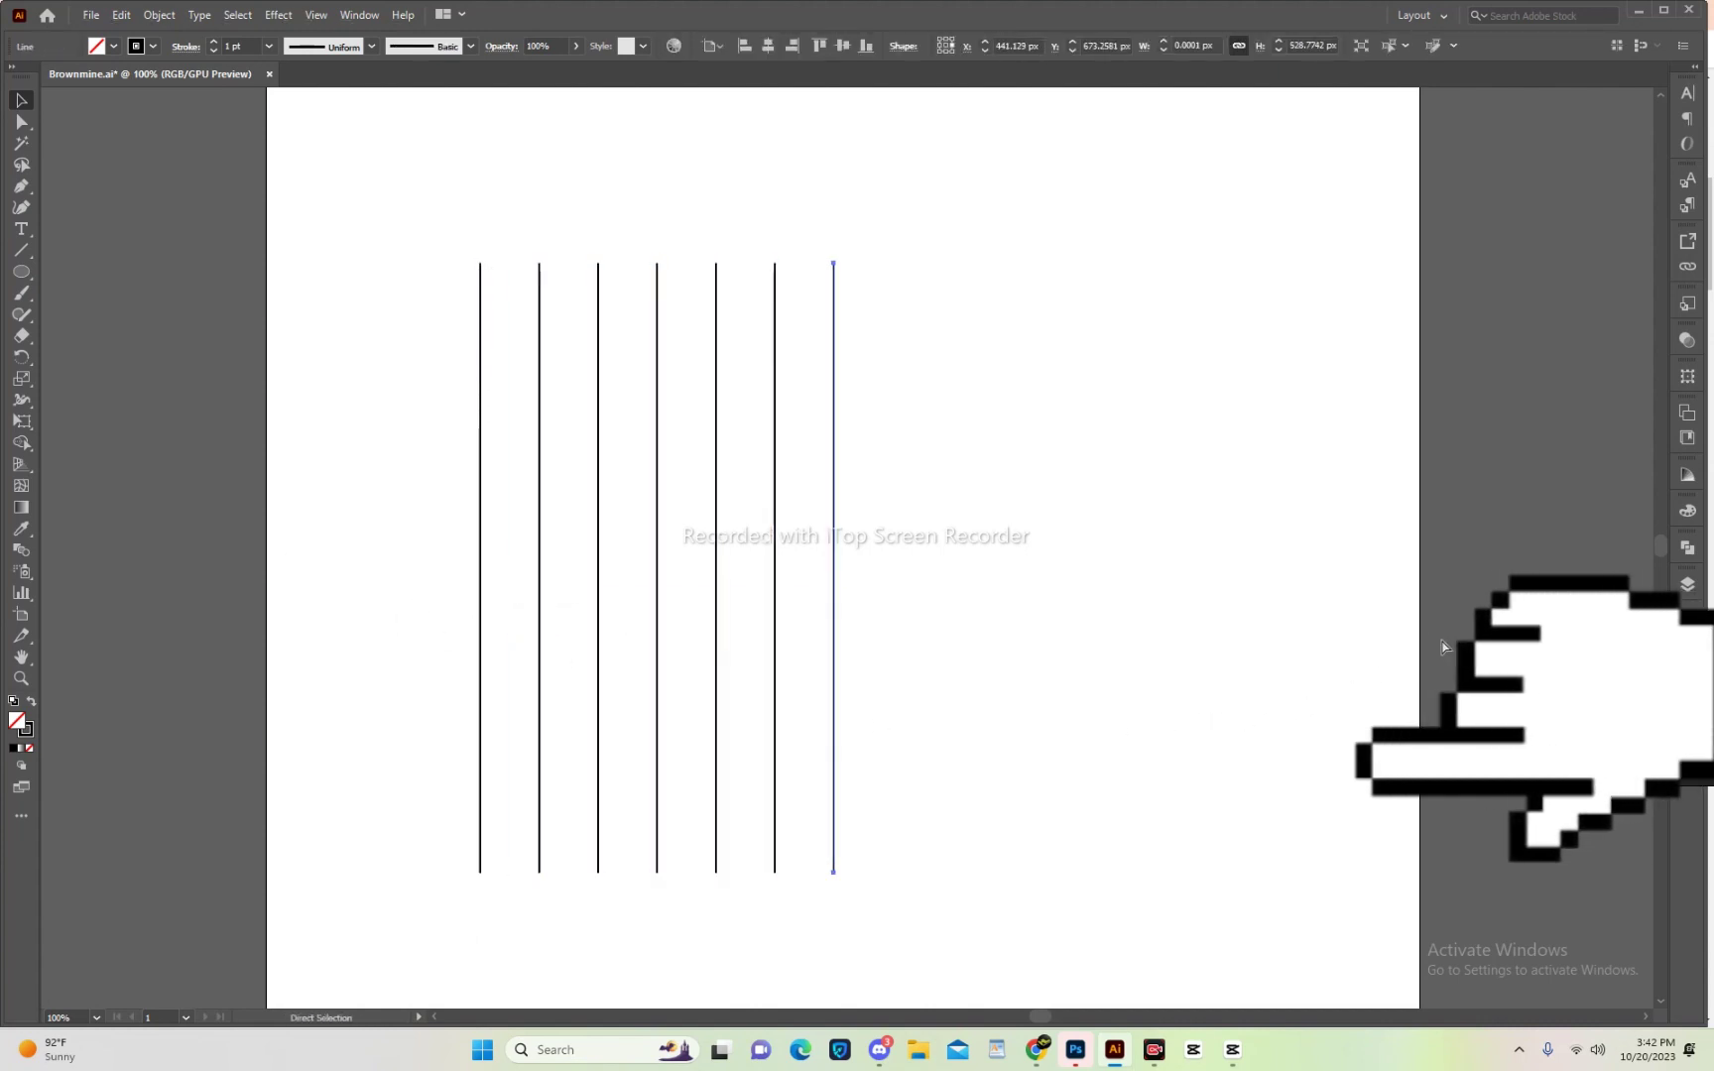
key("ctrl+d")
key("ctrl+d")
key("ctrl+d")
key("ctrl+d")
key("ctrl+d")
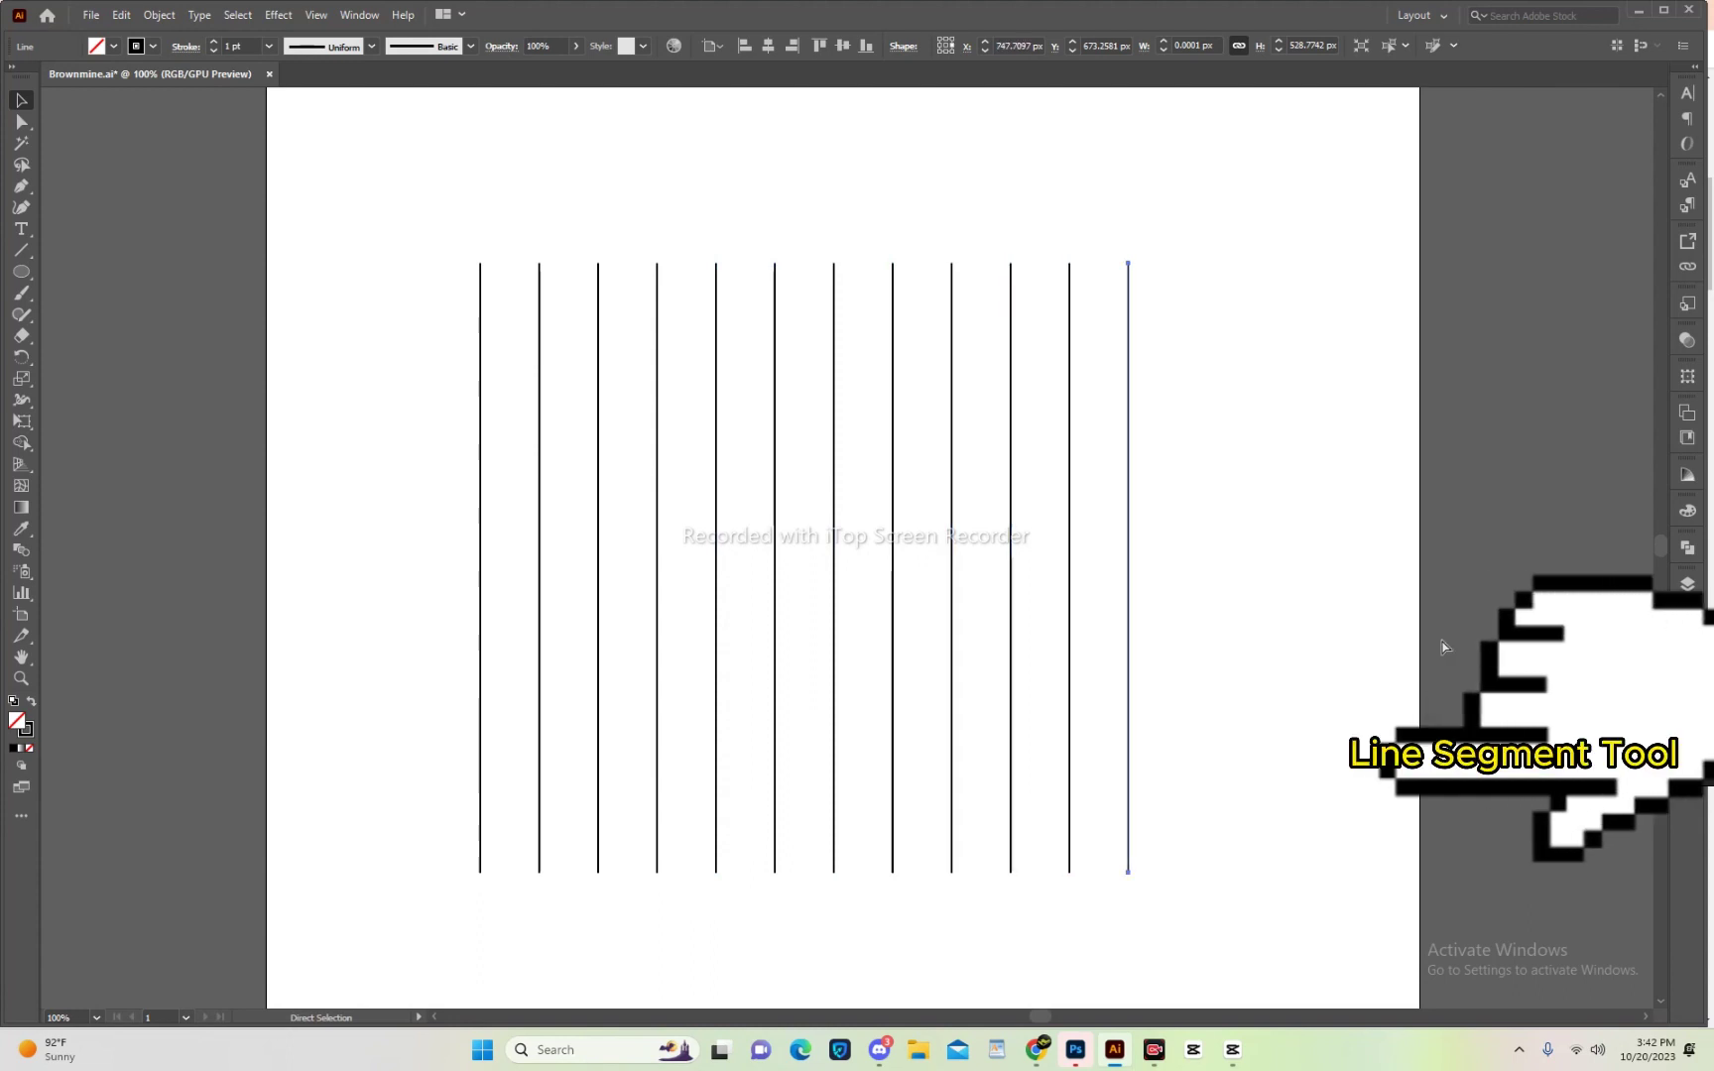
key("ctrl+d")
key("ctrl+d")
key("ctrl+d")
left_click_drag(383, 294, 1346, 585)
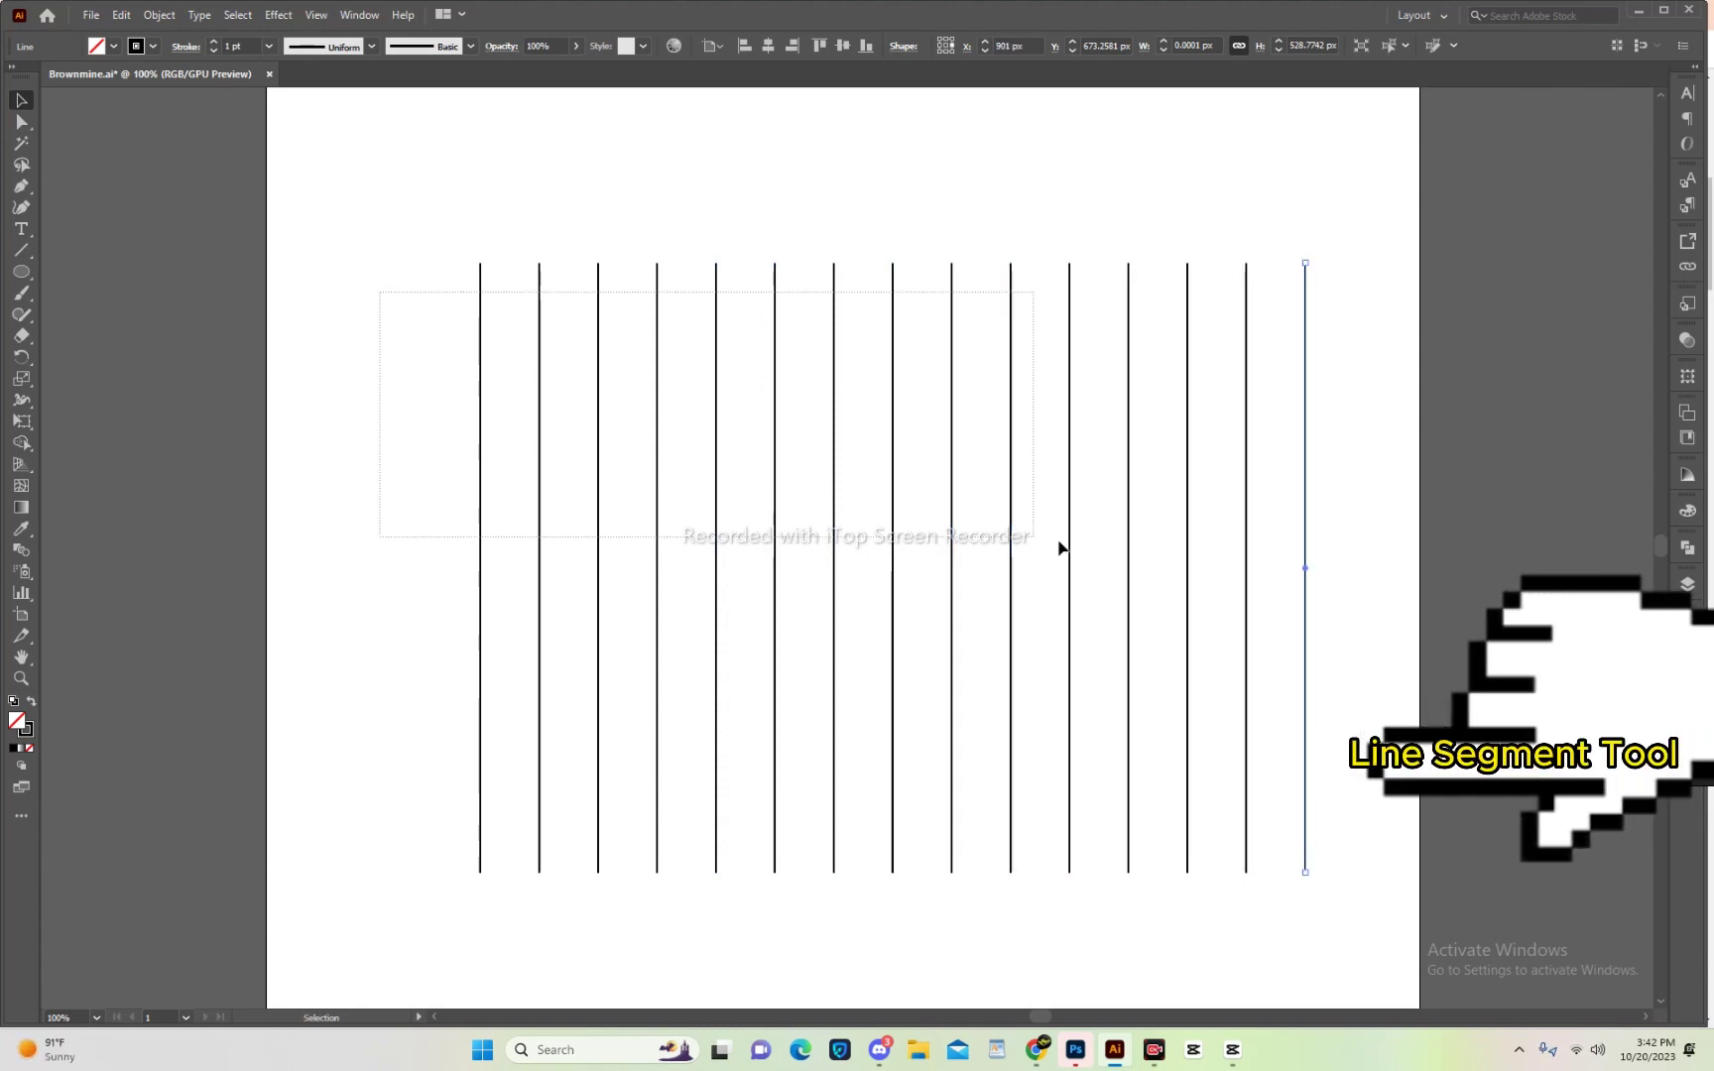
Stretch the lines taller, group them, and shrink the group proportionally.
left_click_drag(894, 264, 893, 125)
right_click(842, 229)
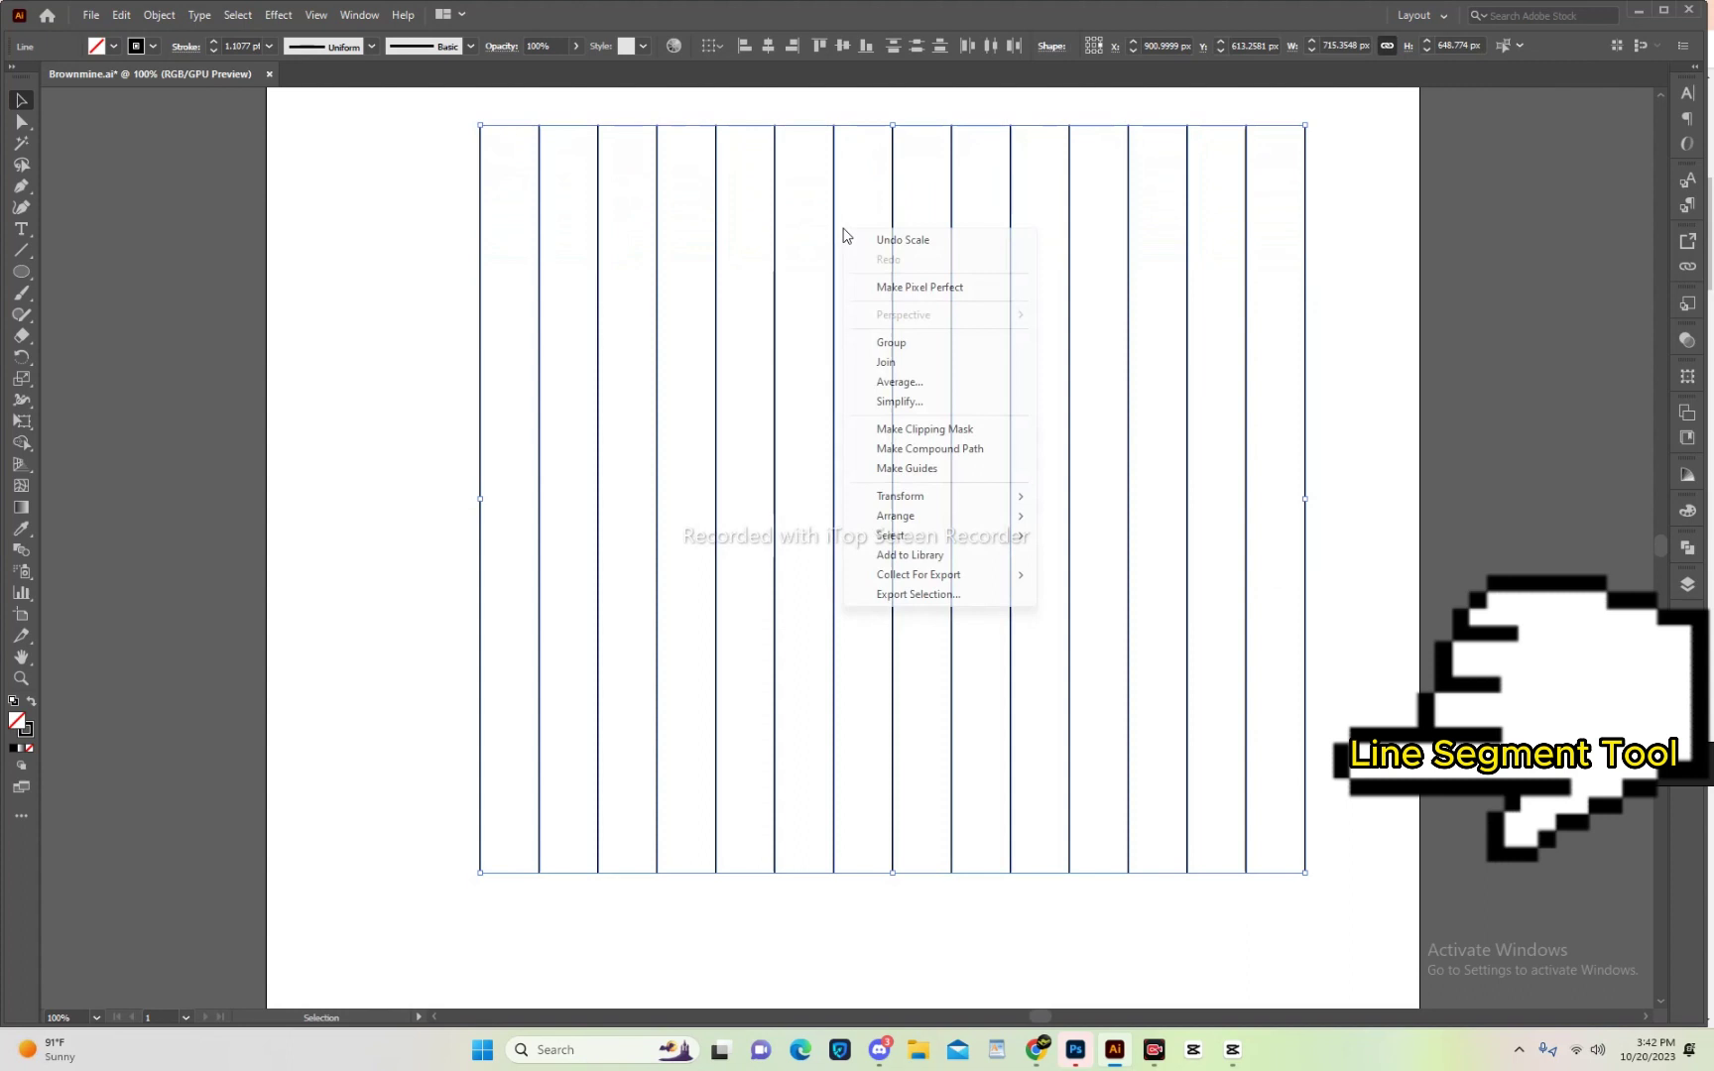
left_click(892, 342)
left_click_drag(1305, 125, 1187, 232)
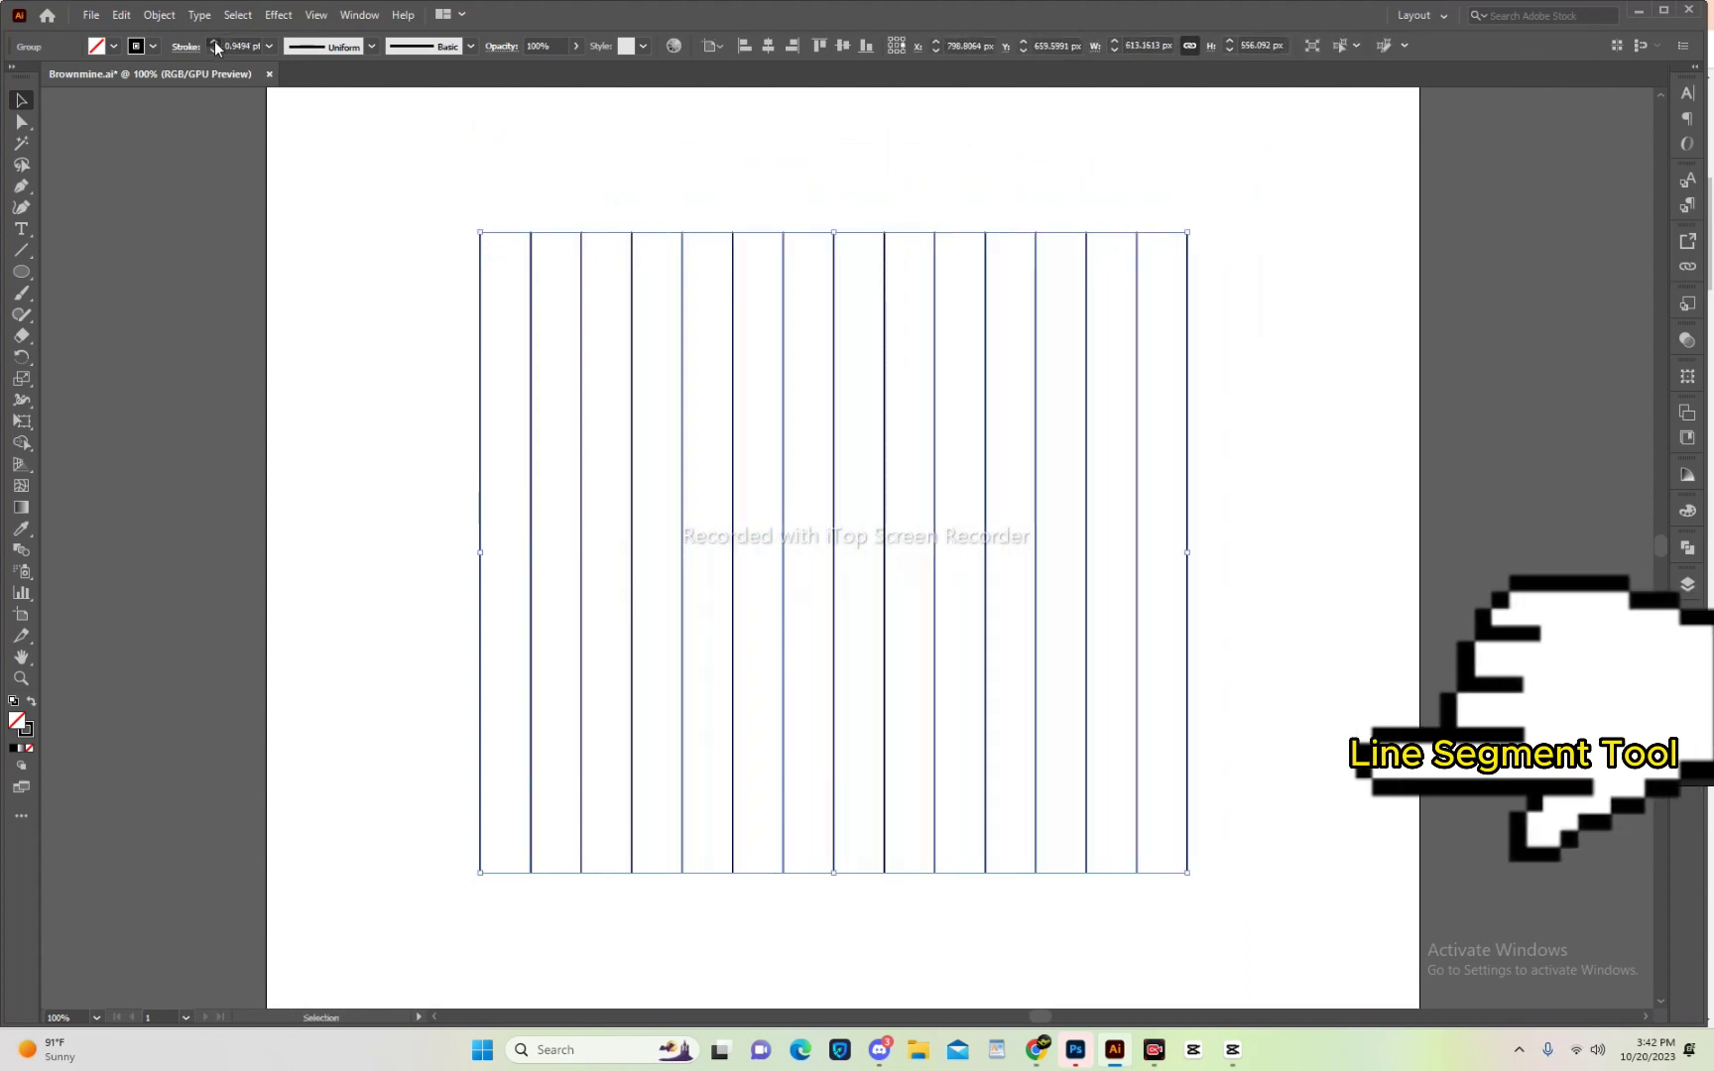
Reposition the line group and scale it smaller from a corner into a compact block.
left_click(349, 524)
left_click_drag(833, 446, 842, 450)
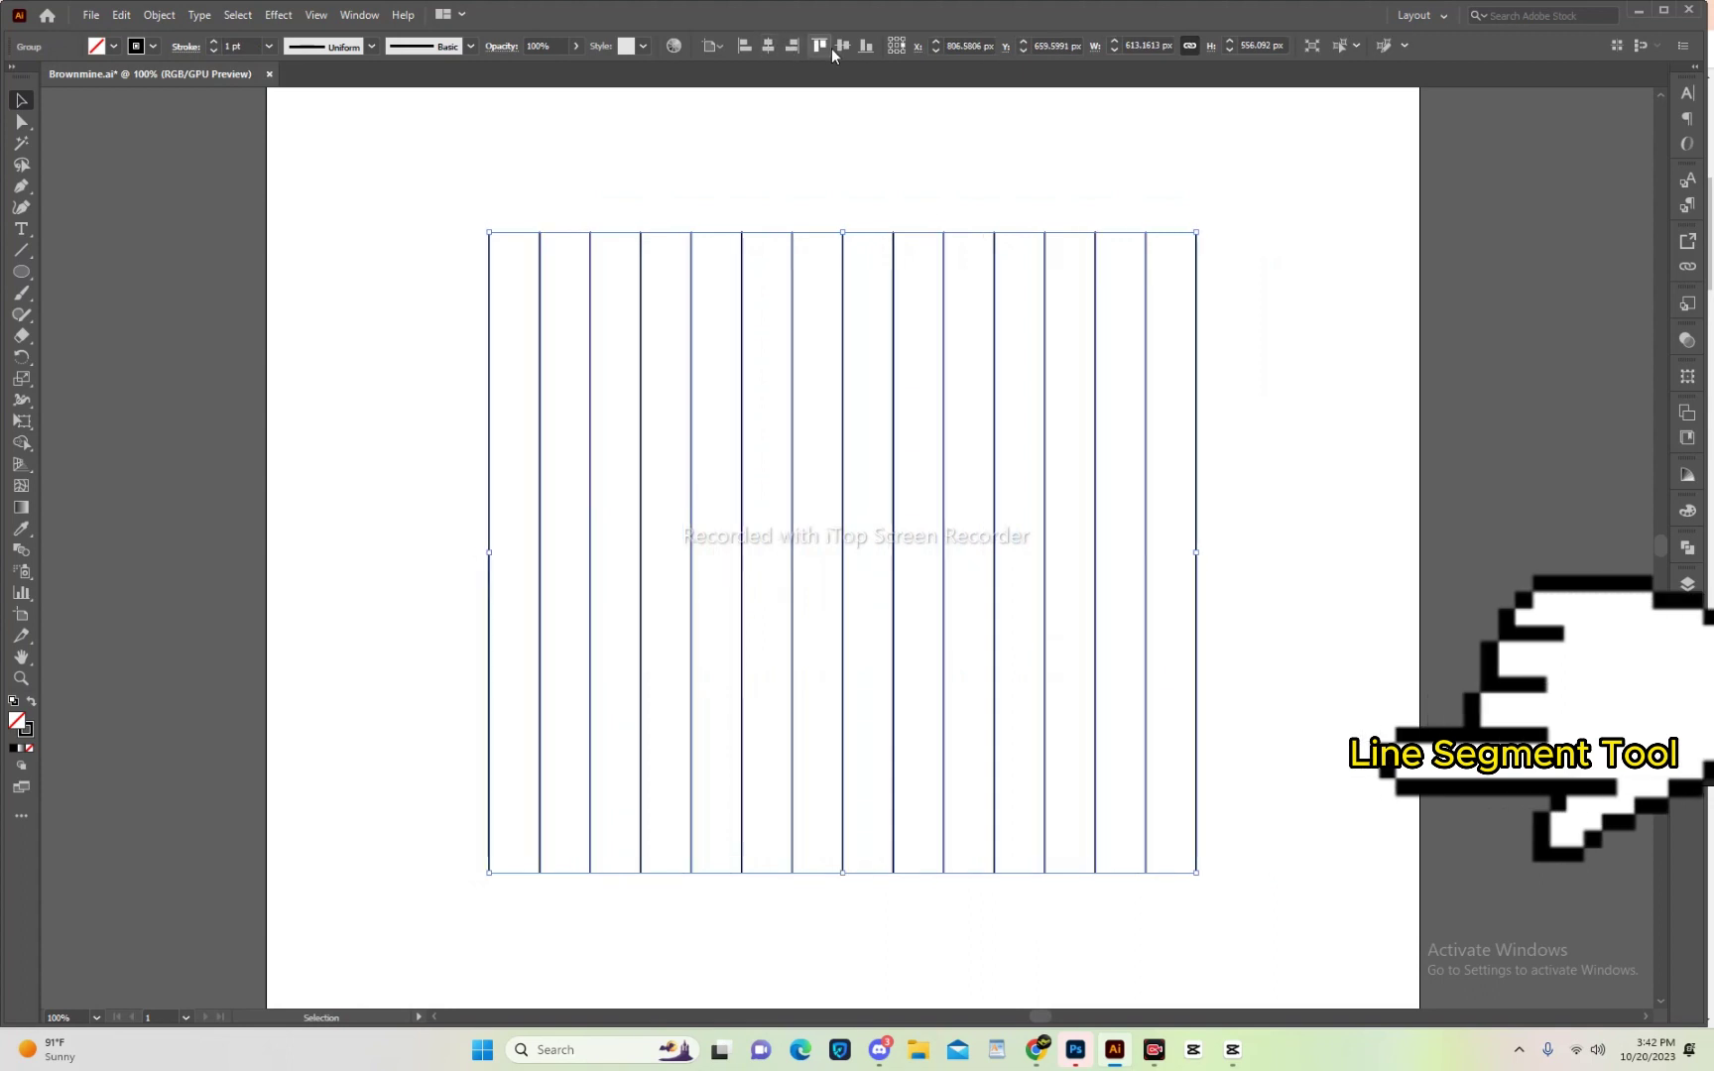
left_click(1236, 340)
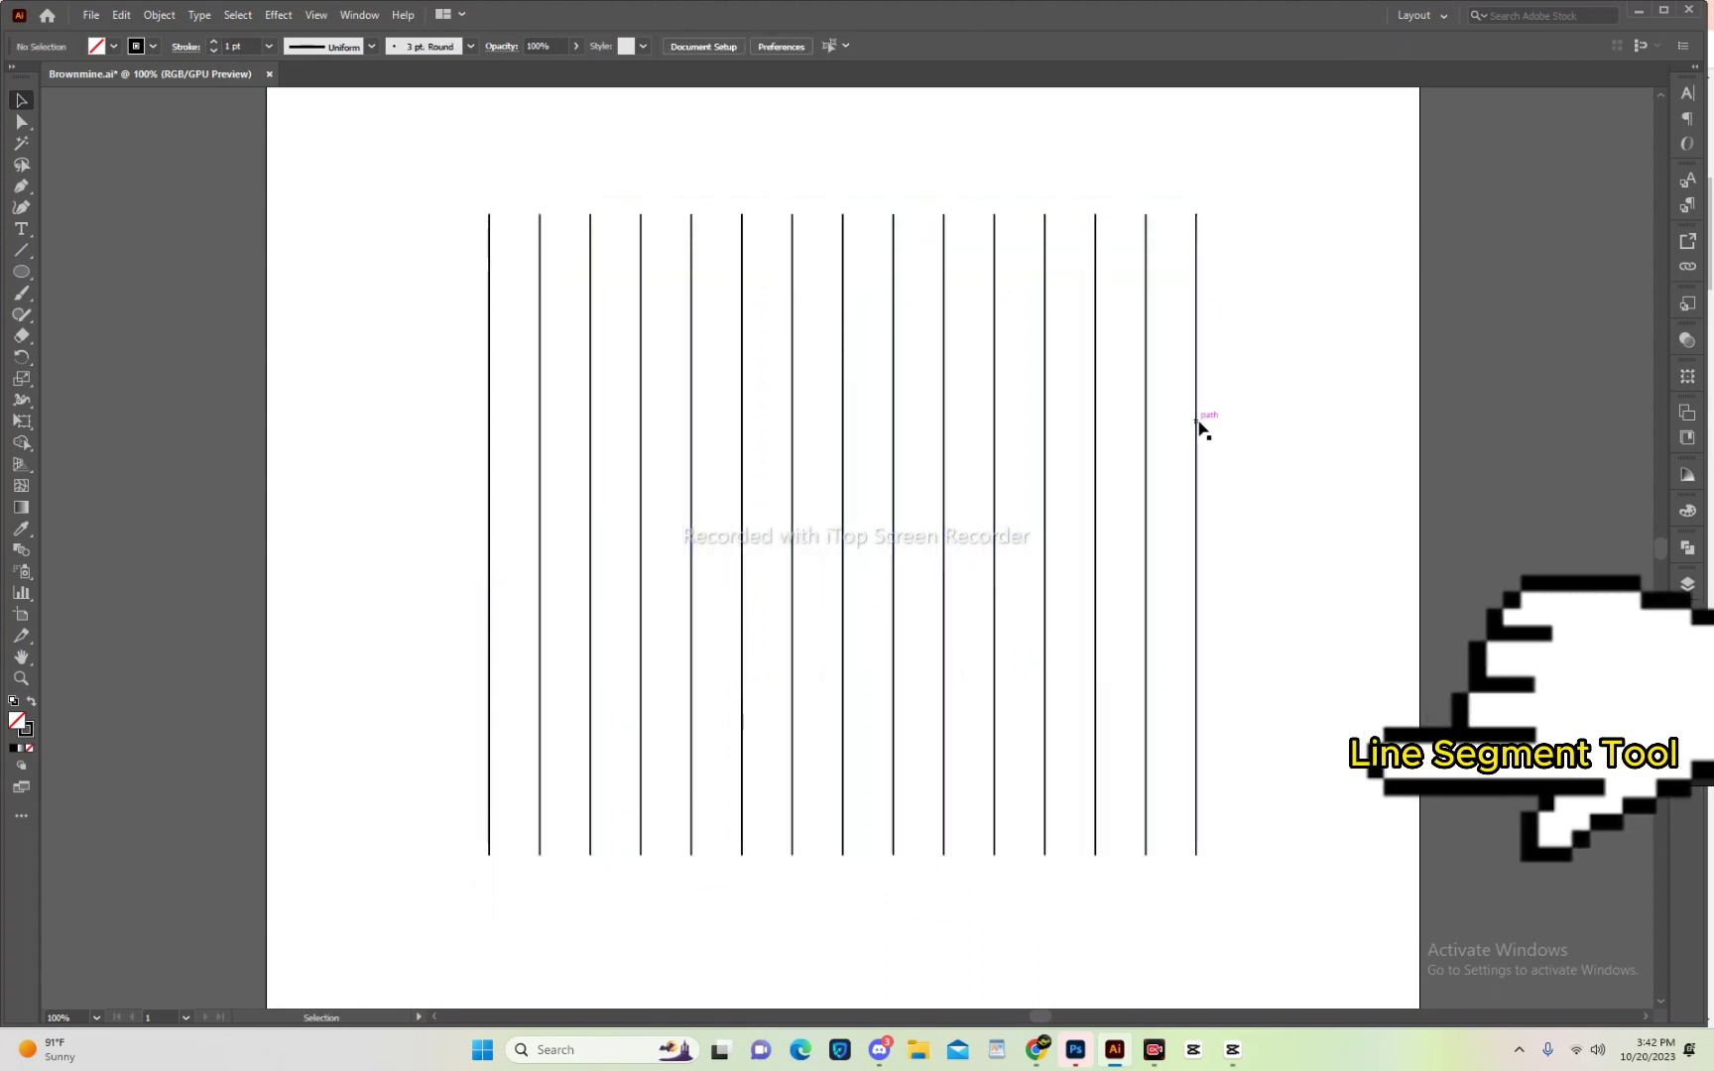
left_click_drag(1197, 425, 1197, 404)
left_click_drag(1195, 215, 1165, 253)
Set the lines to a thin 1 pt stroke and copy the group.
left_click(214, 41)
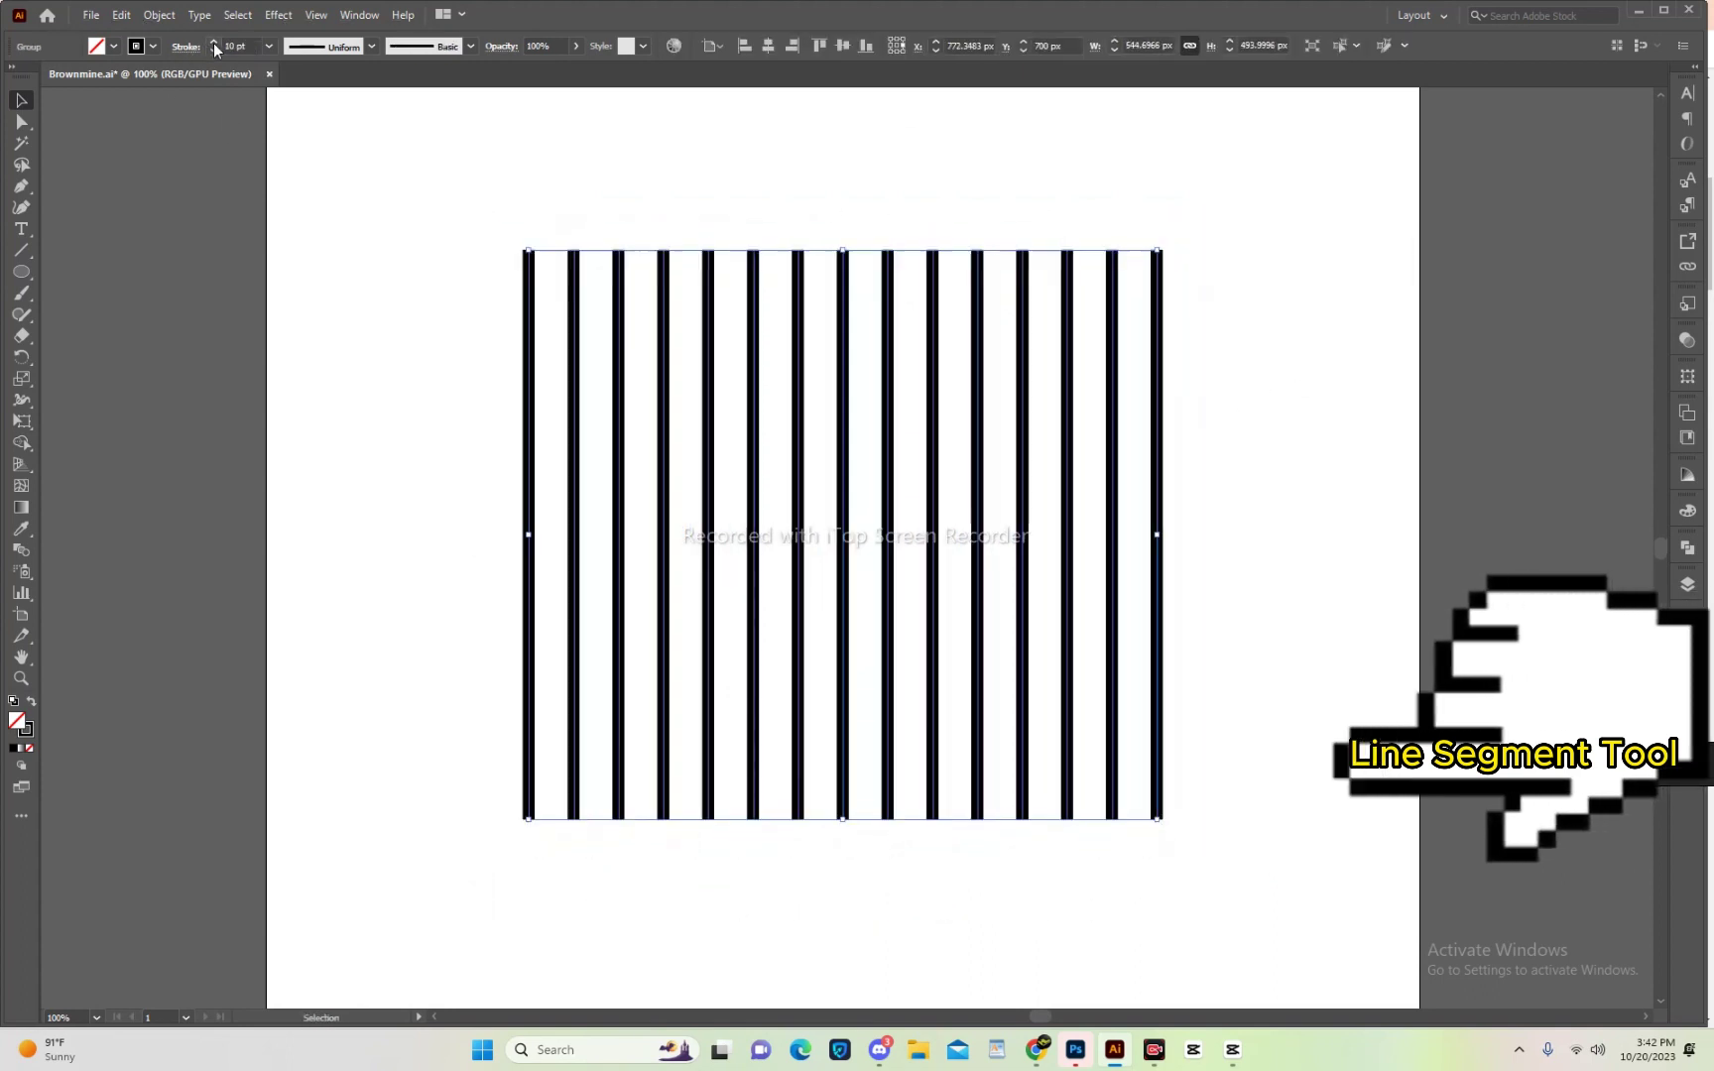
left_click(213, 52)
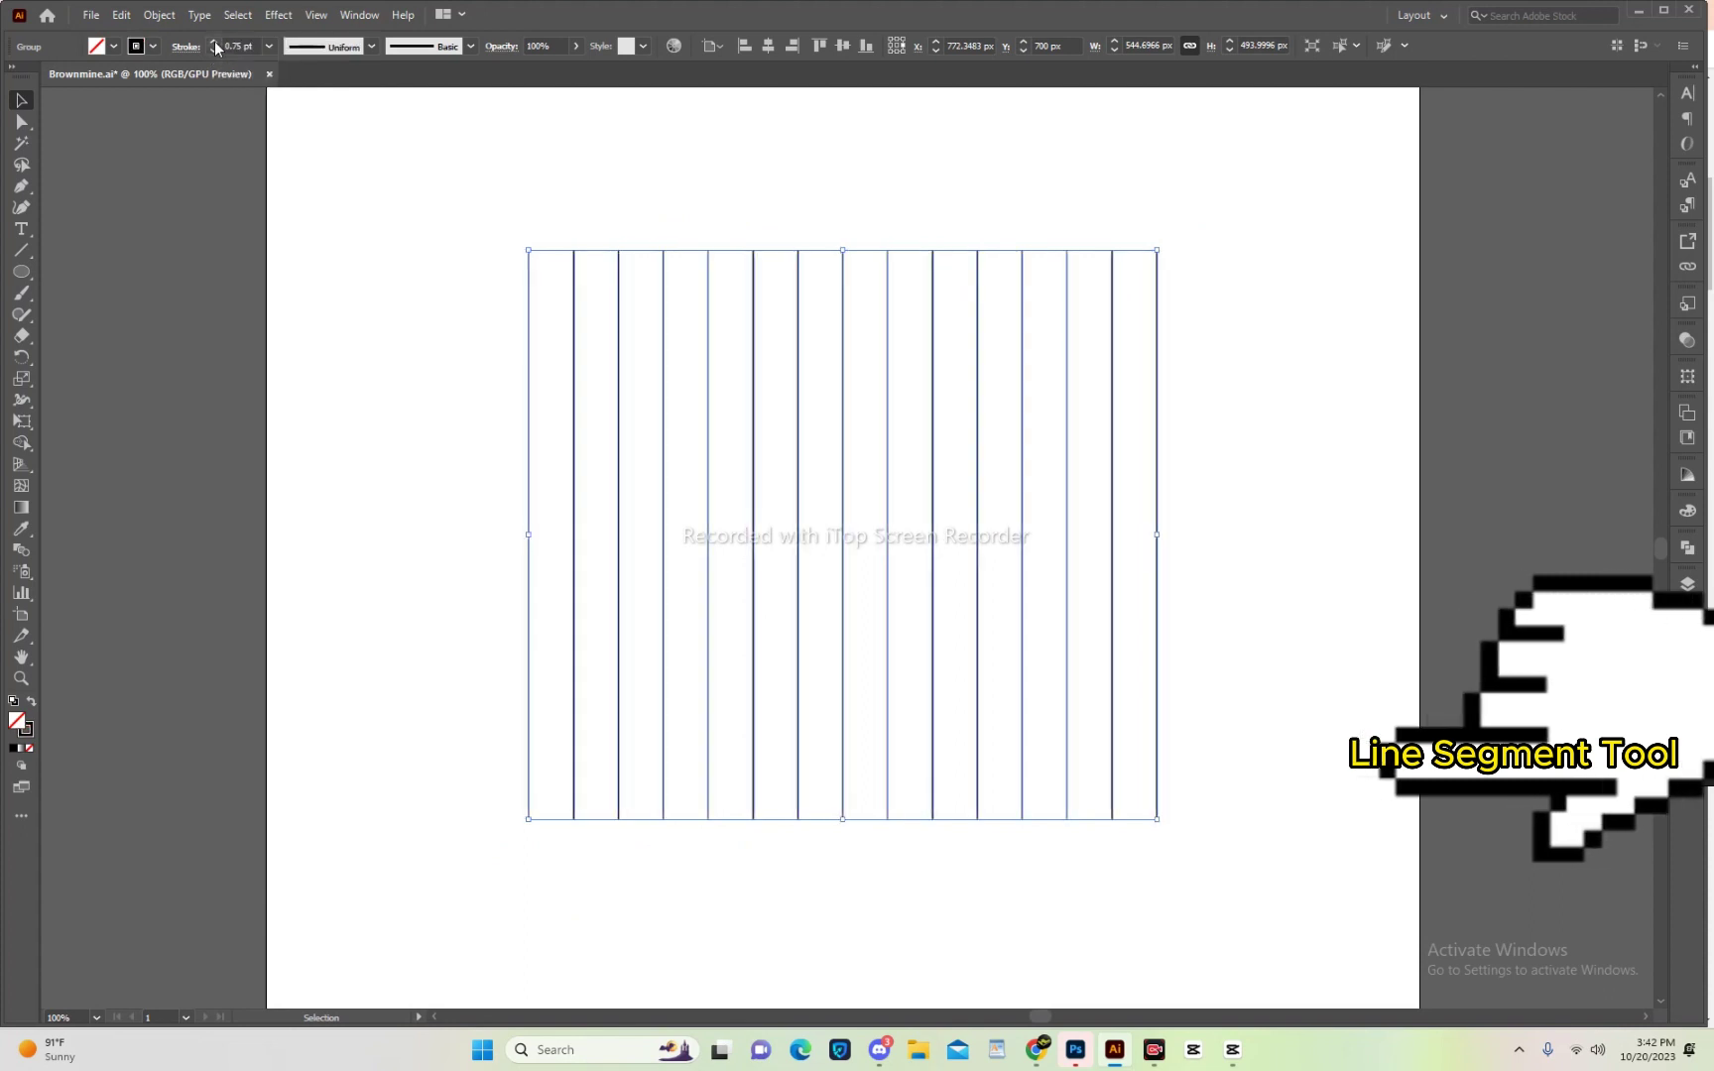
left_click(121, 14)
left_click(152, 102)
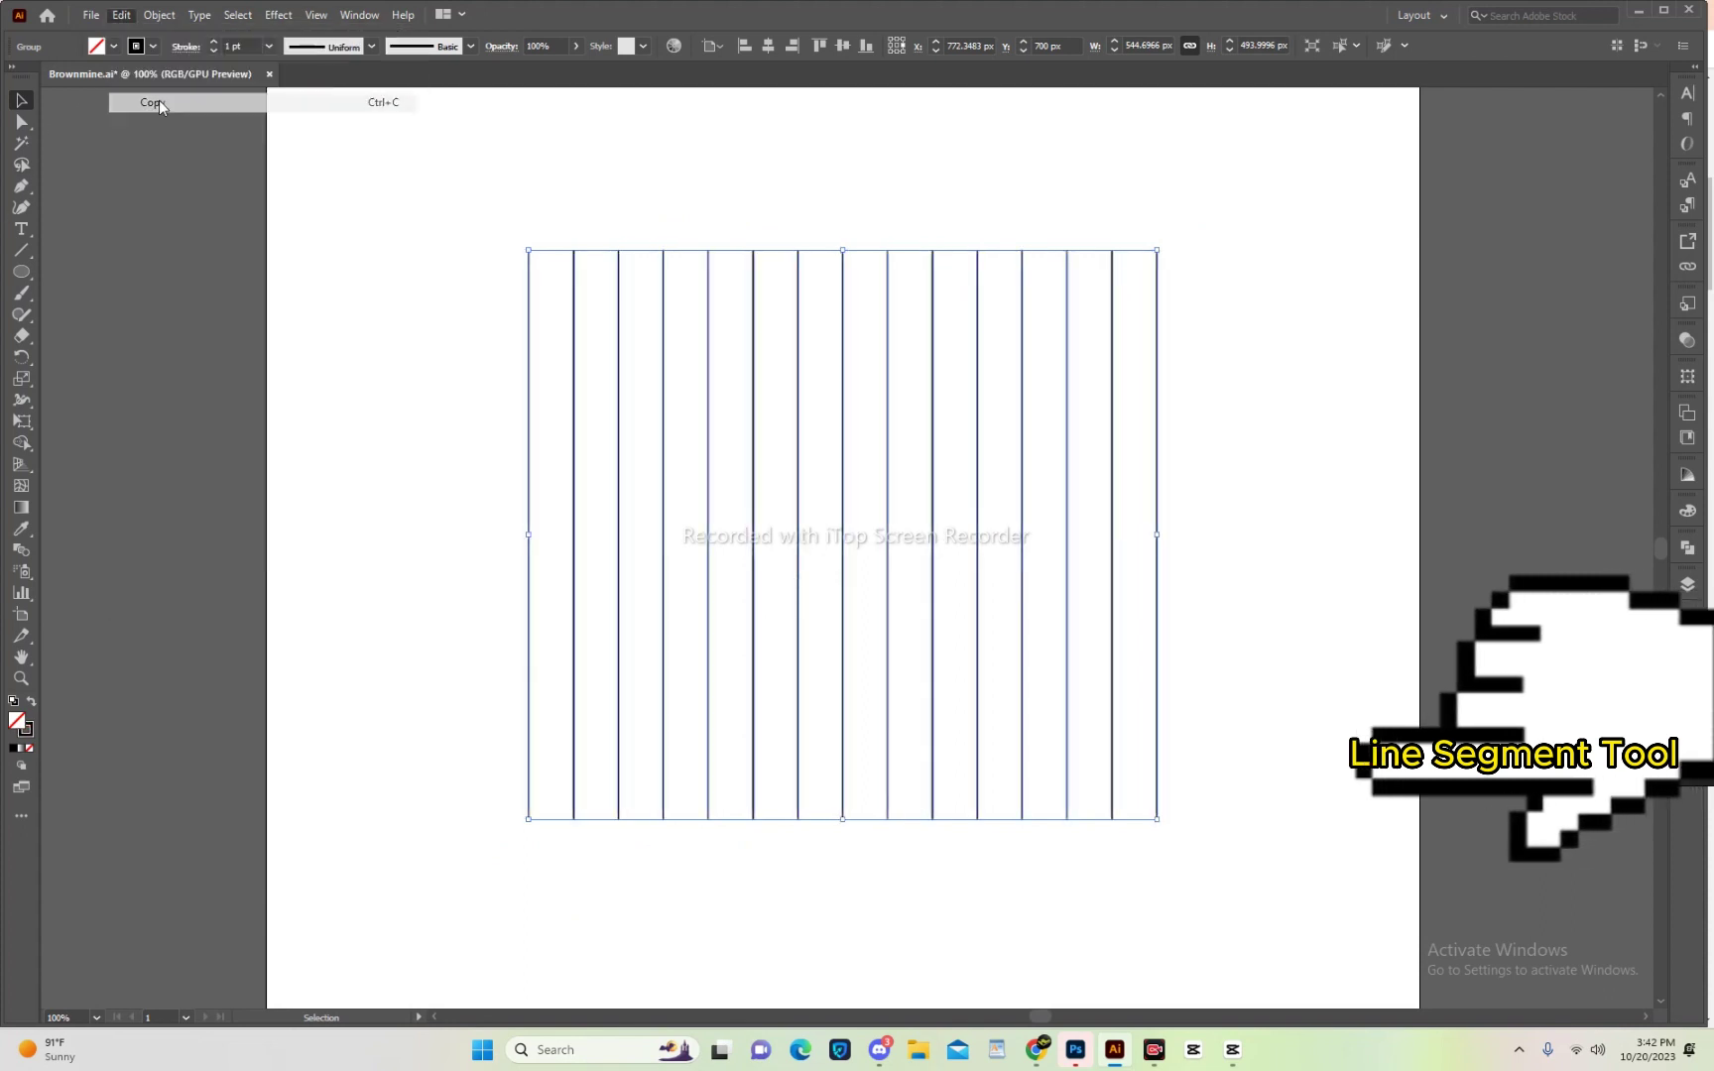
left_click(121, 14)
Paste a copy in front and rotate it 30°.
left_click(188, 144)
double_click(20, 356)
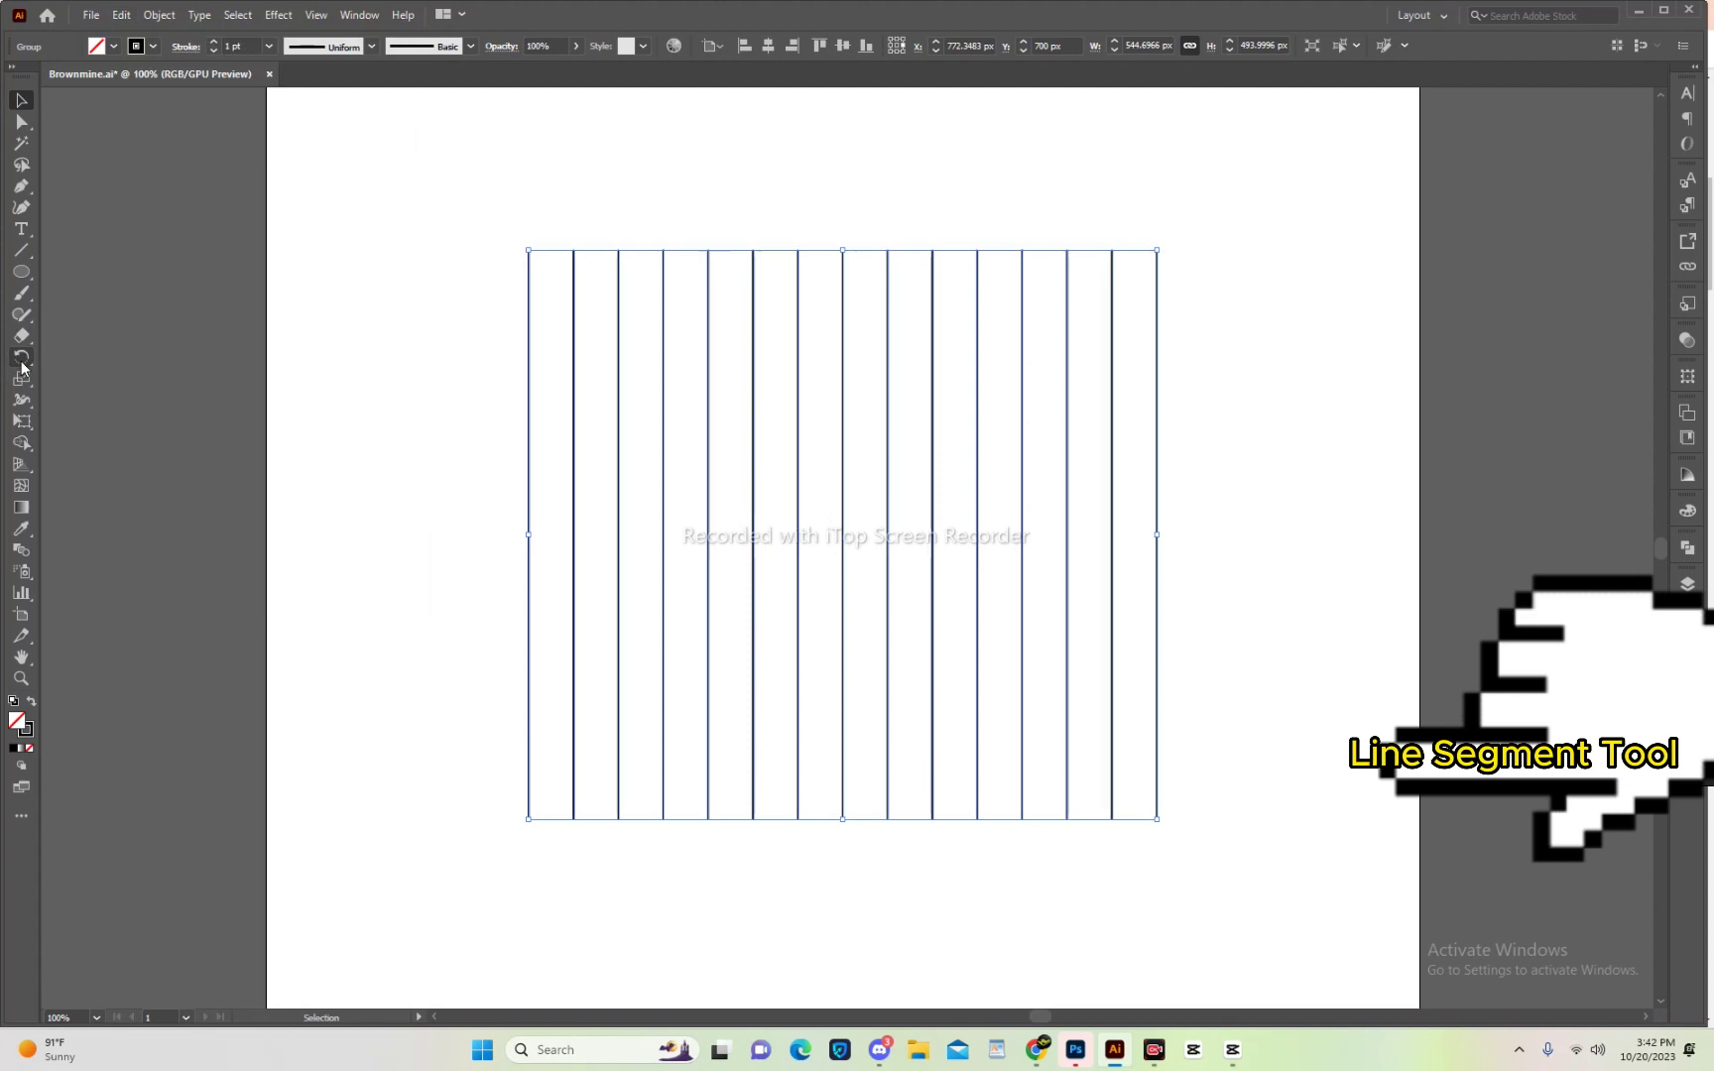
left_click_drag(905, 513, 910, 445)
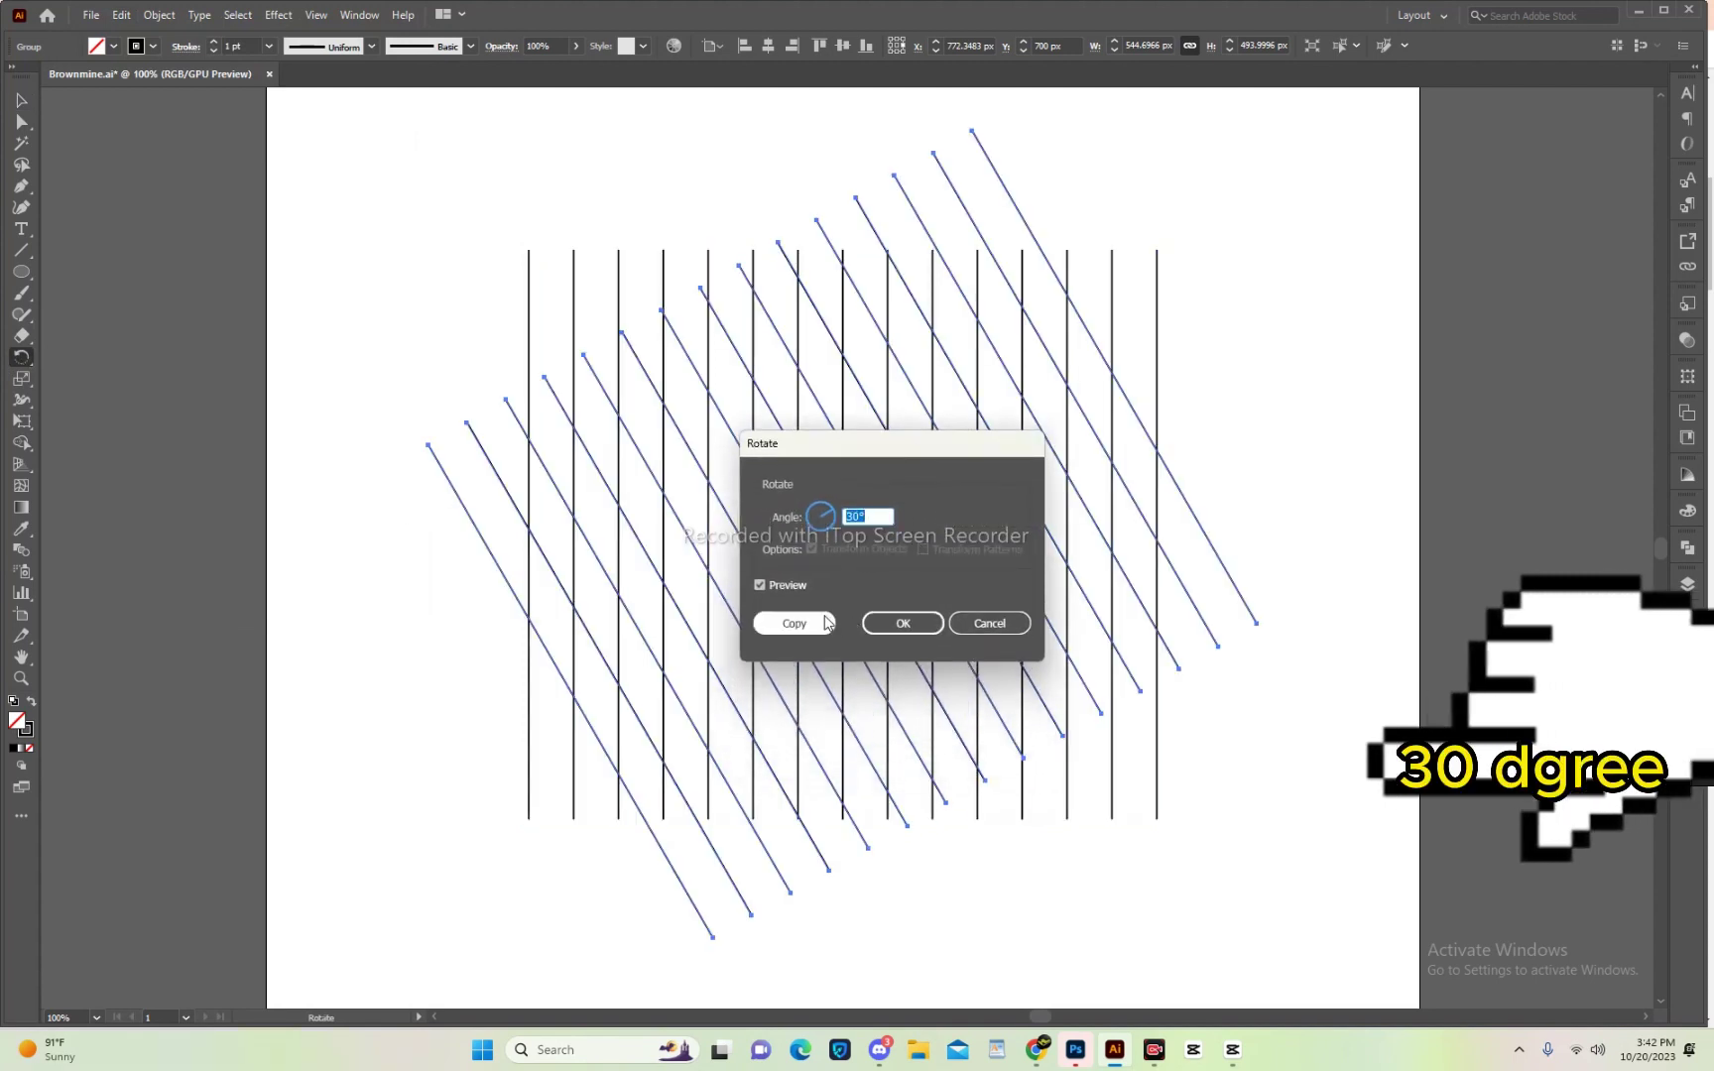
left_click(901, 623)
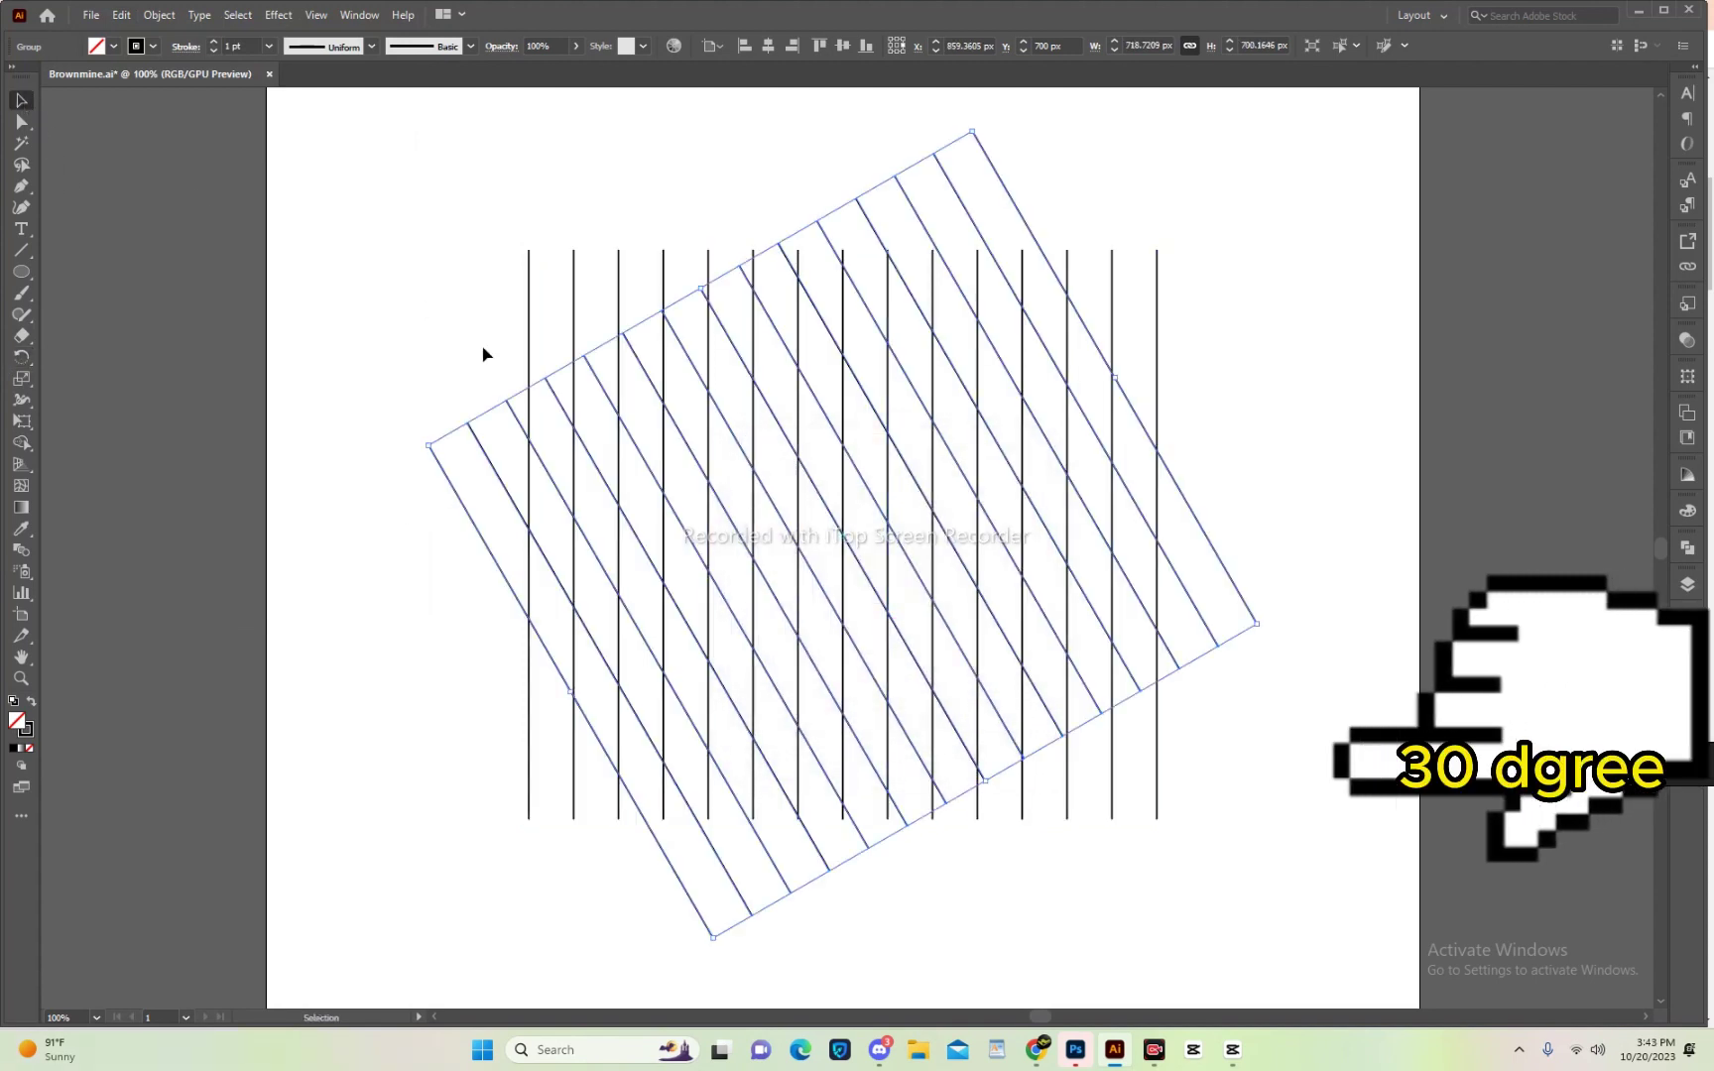
Add a vertically mirrored copy of the rotated lines and group the whole lattice.
right_click(533, 371)
left_click(769, 644)
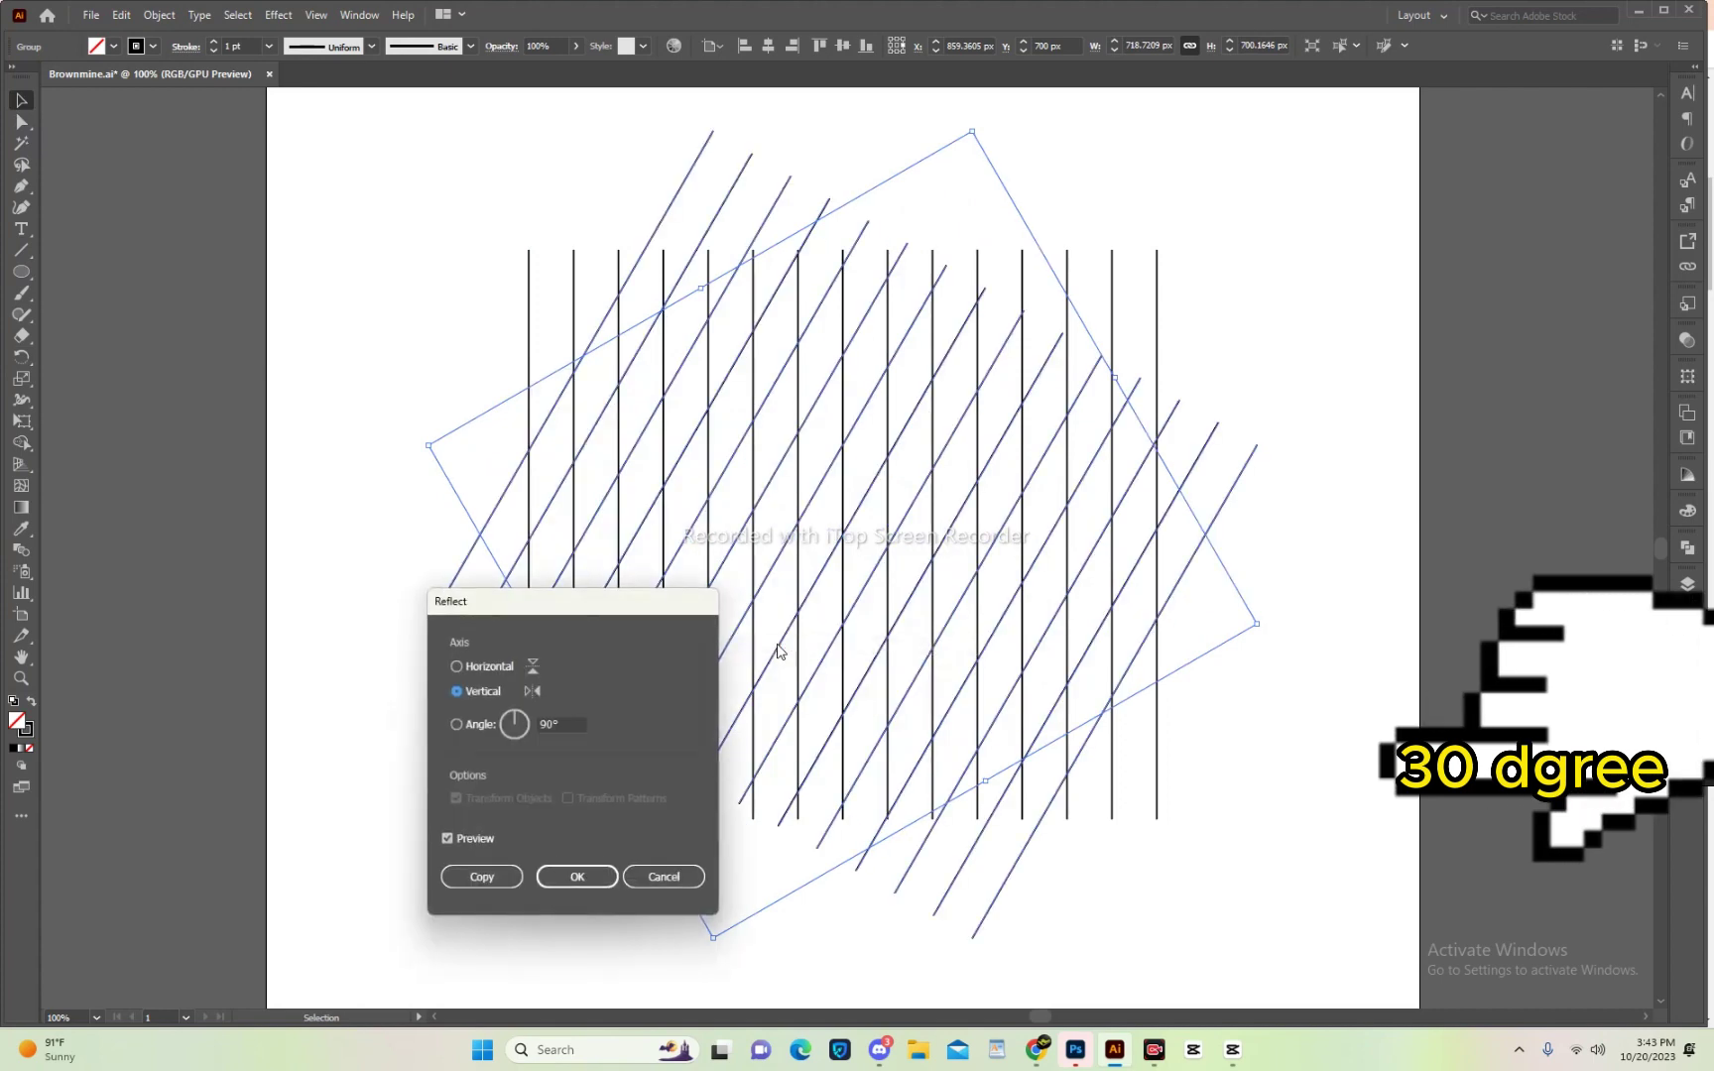
left_click(448, 689)
left_click(481, 875)
key("ctrl+a")
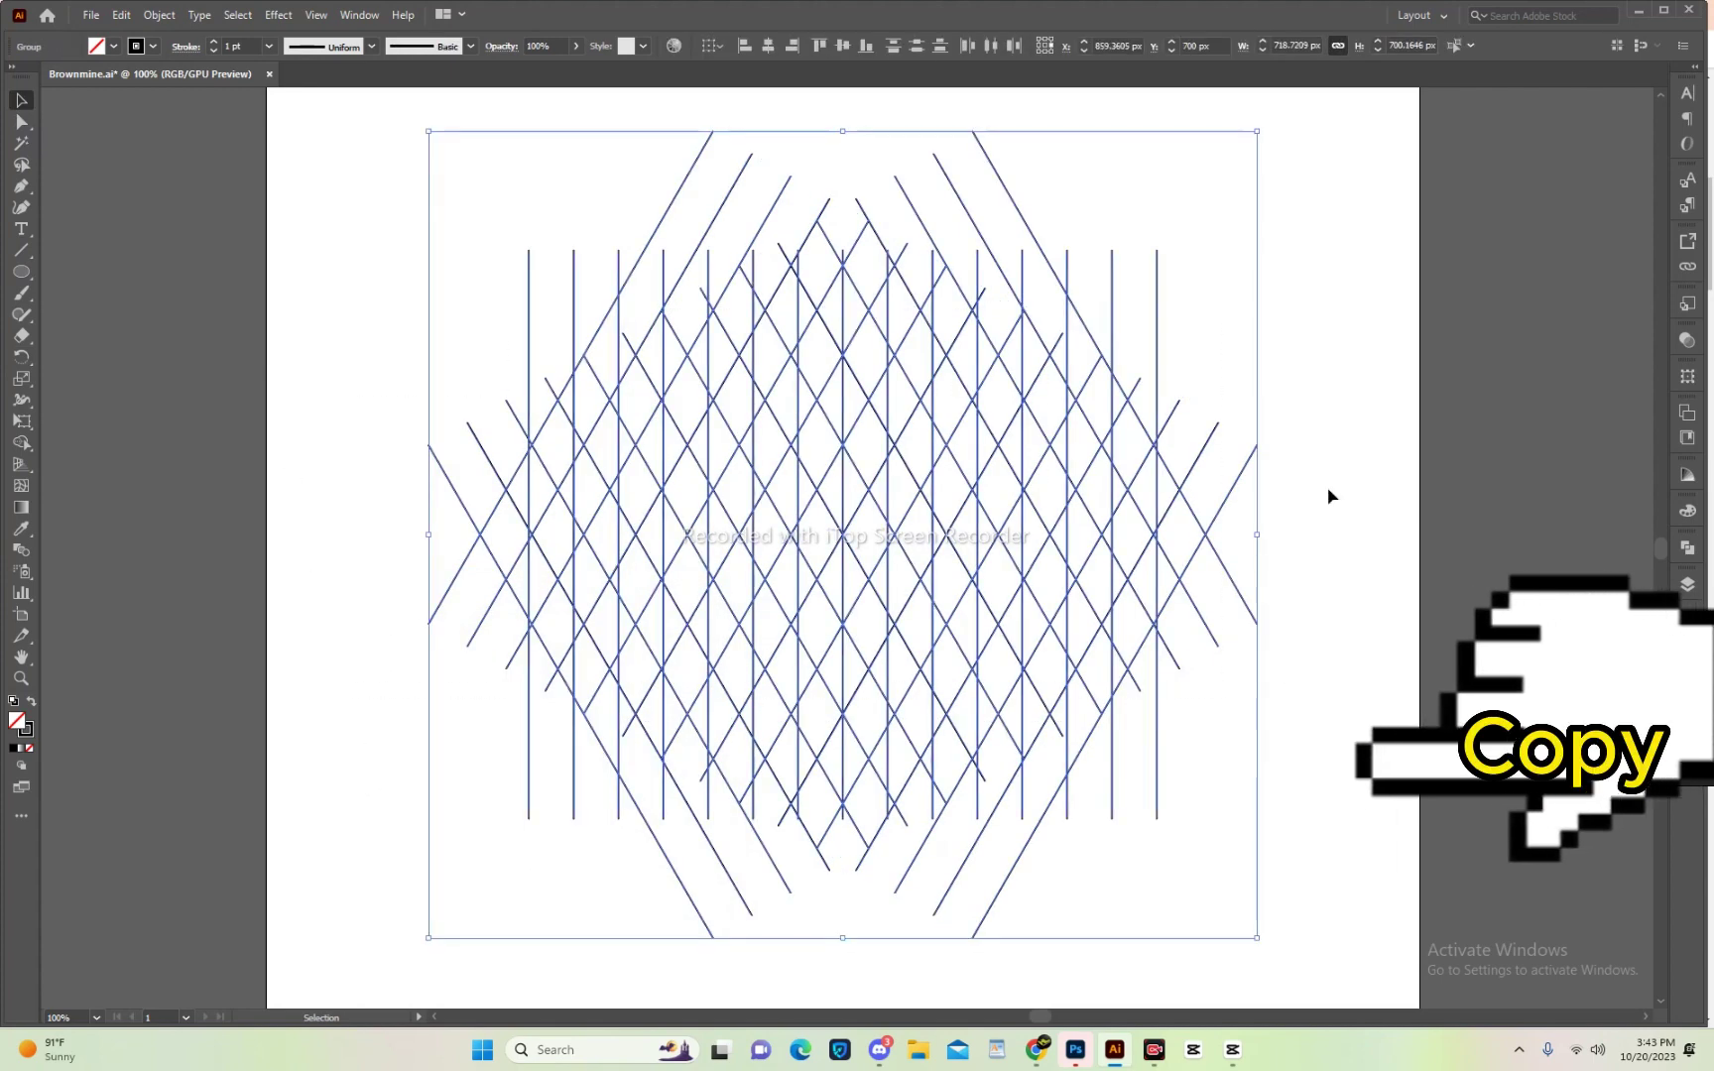
right_click(1325, 462)
left_click(1366, 606)
left_click(131, 193)
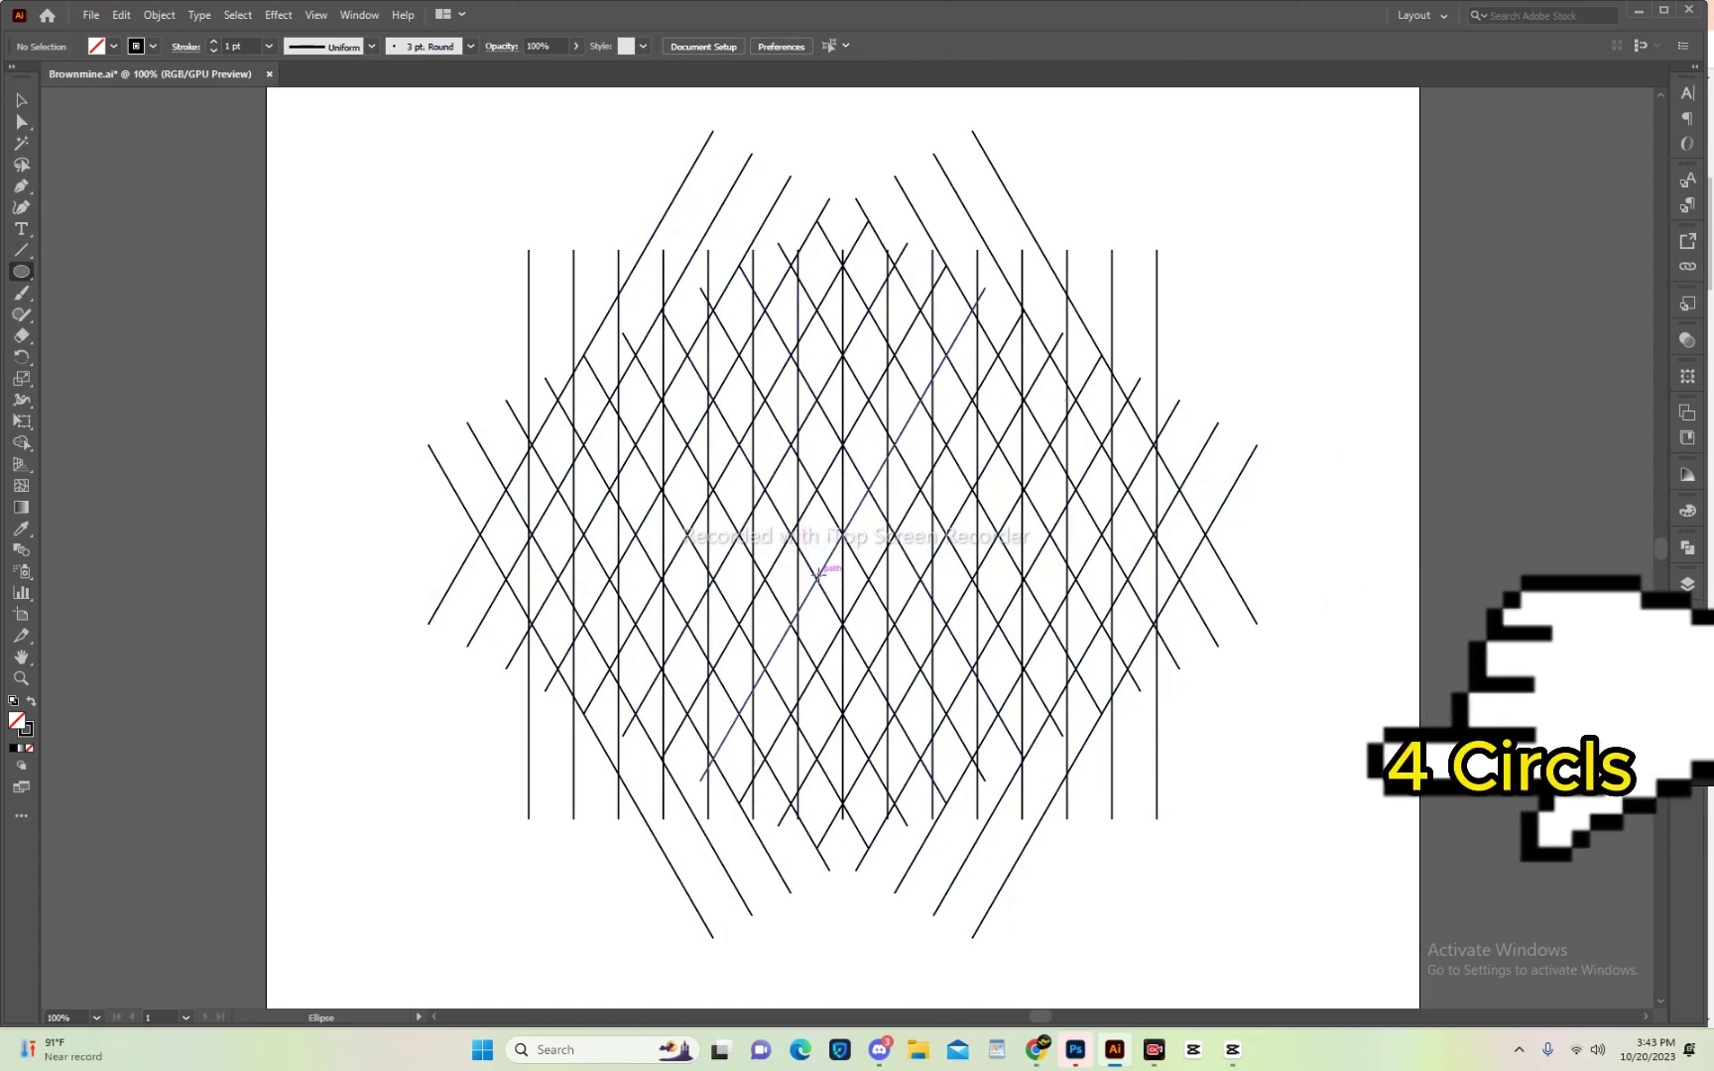
Draw a circle at the lattice centre and adjust its position and size.
left_click_drag(816, 576, 992, 754)
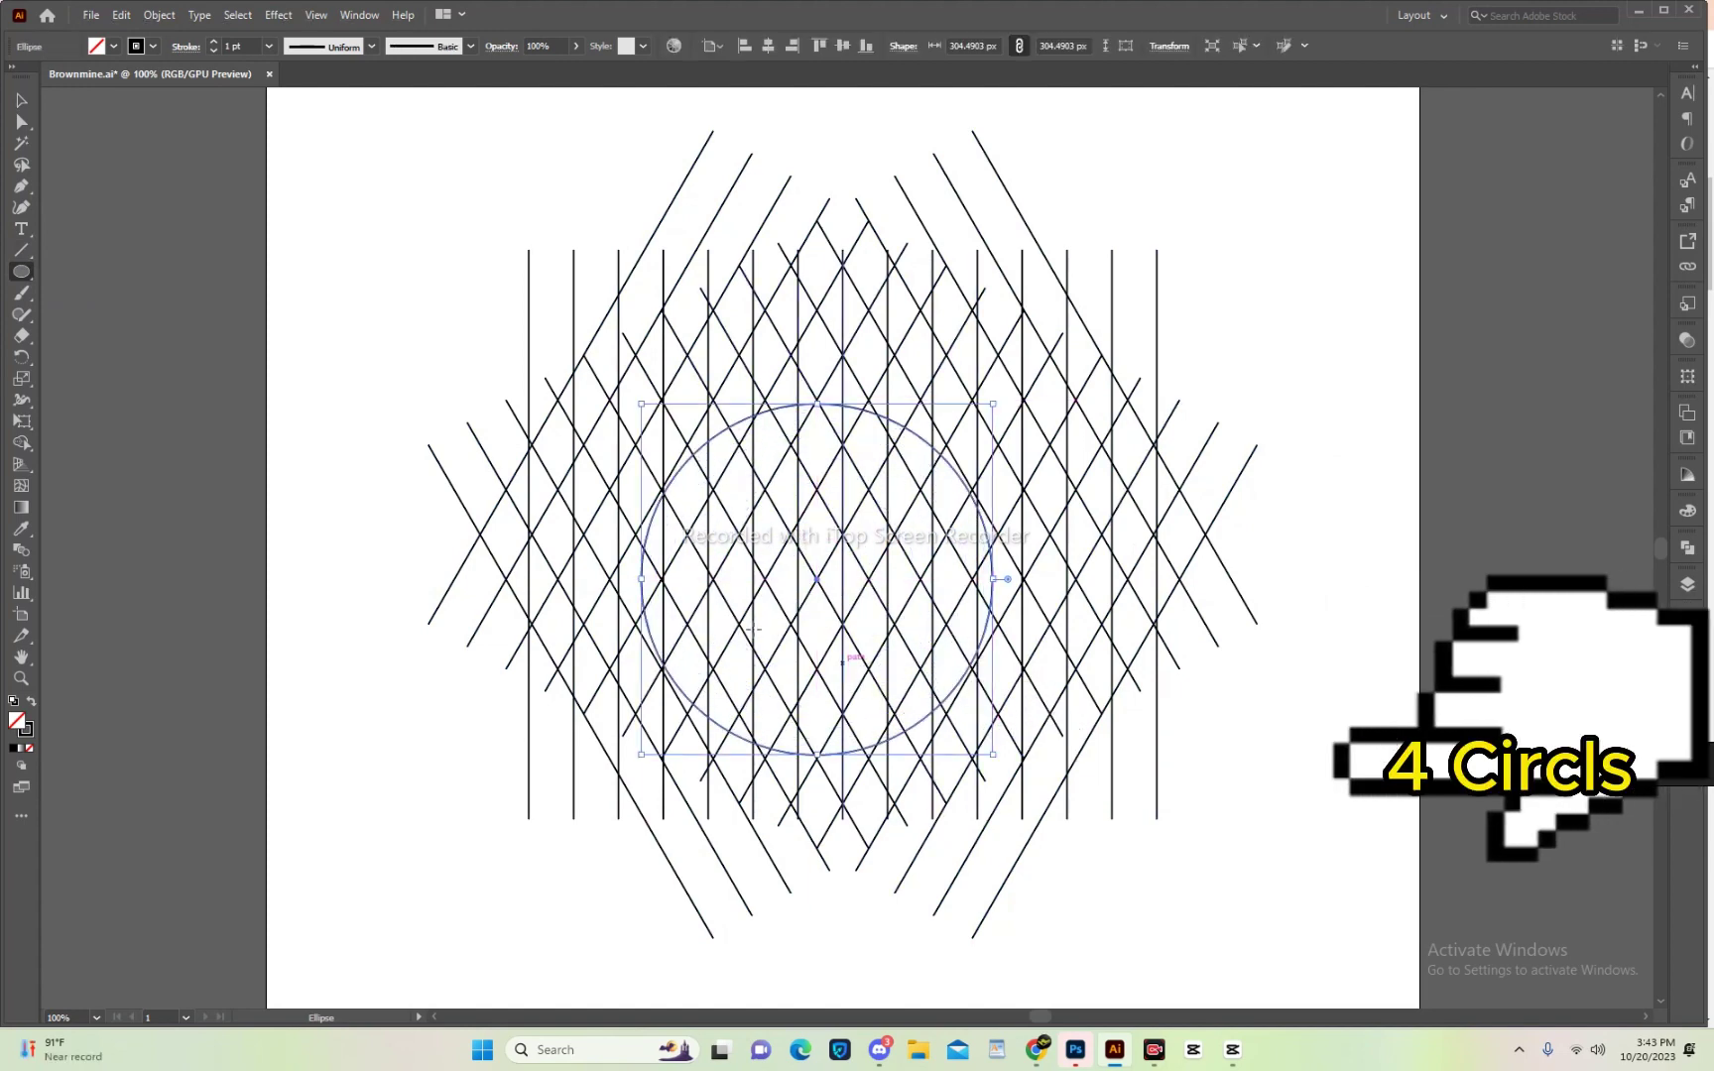
left_click(20, 101)
mouse_move(922, 423)
left_mouse_down()
mouse_move(973, 336)
mouse_move(970, 302)
left_mouse_up()
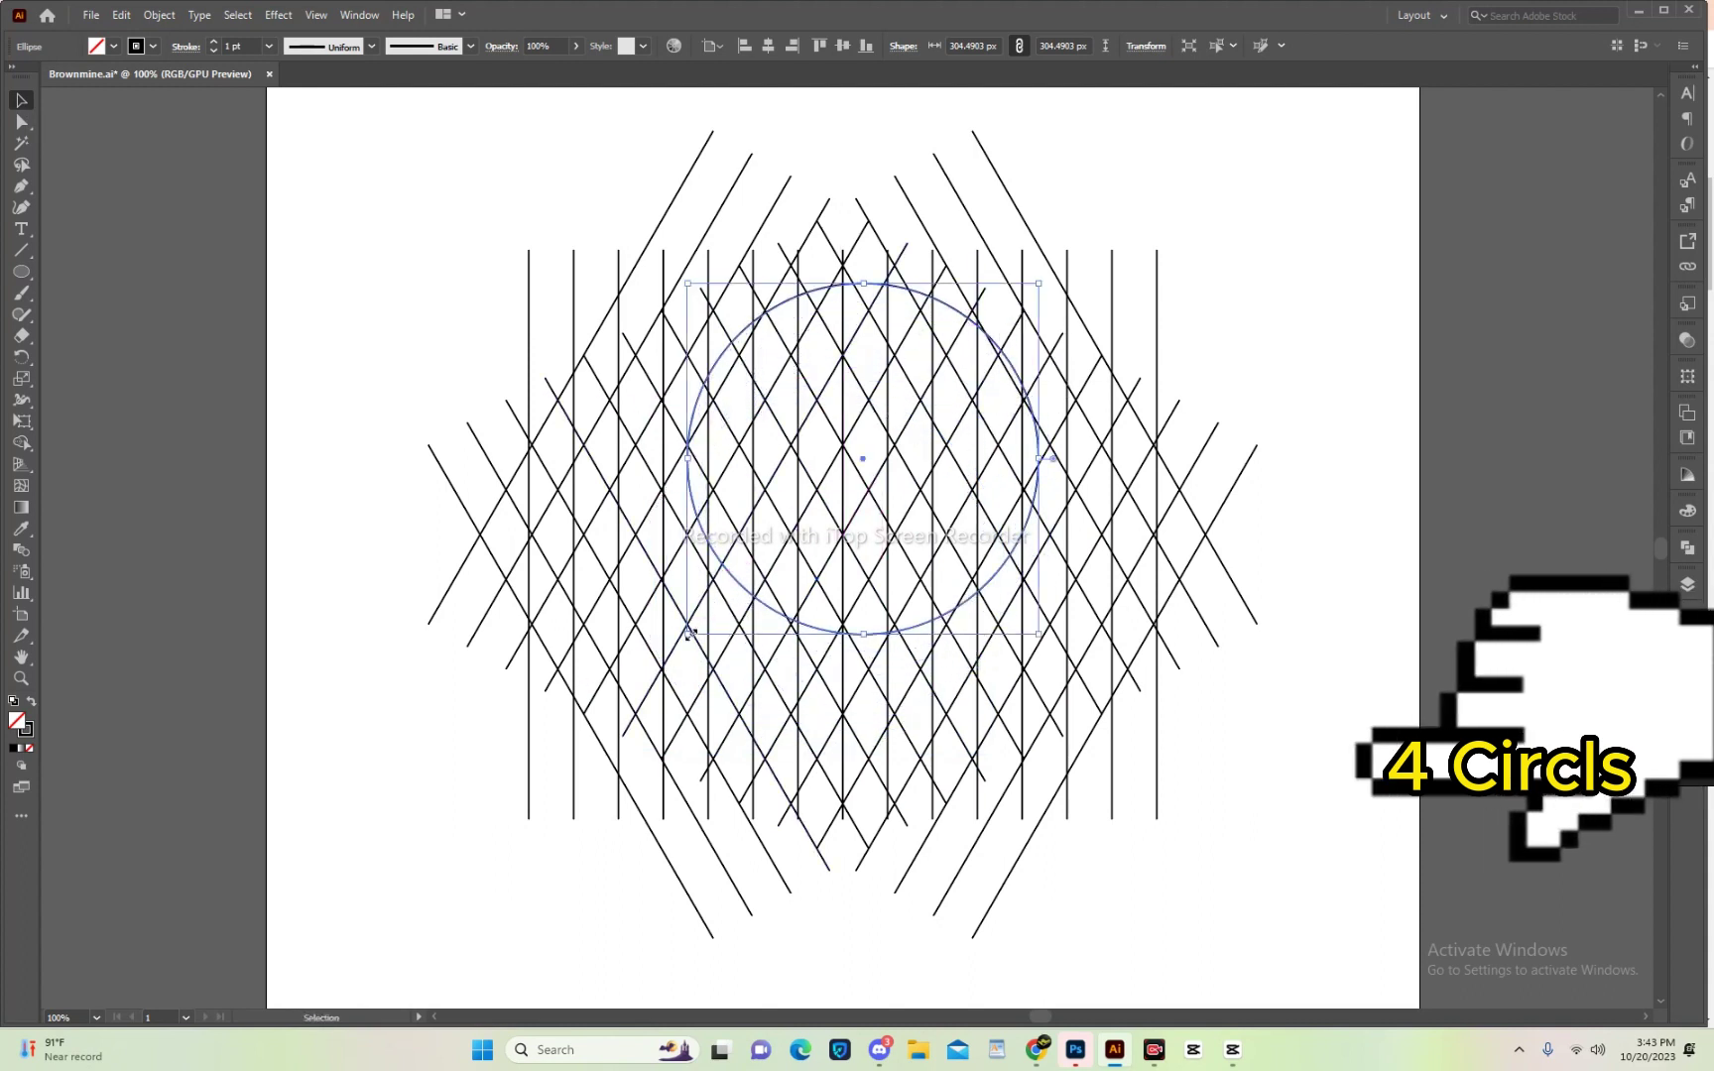
left_click_drag(689, 633, 735, 586)
left_click_drag(954, 570, 938, 583)
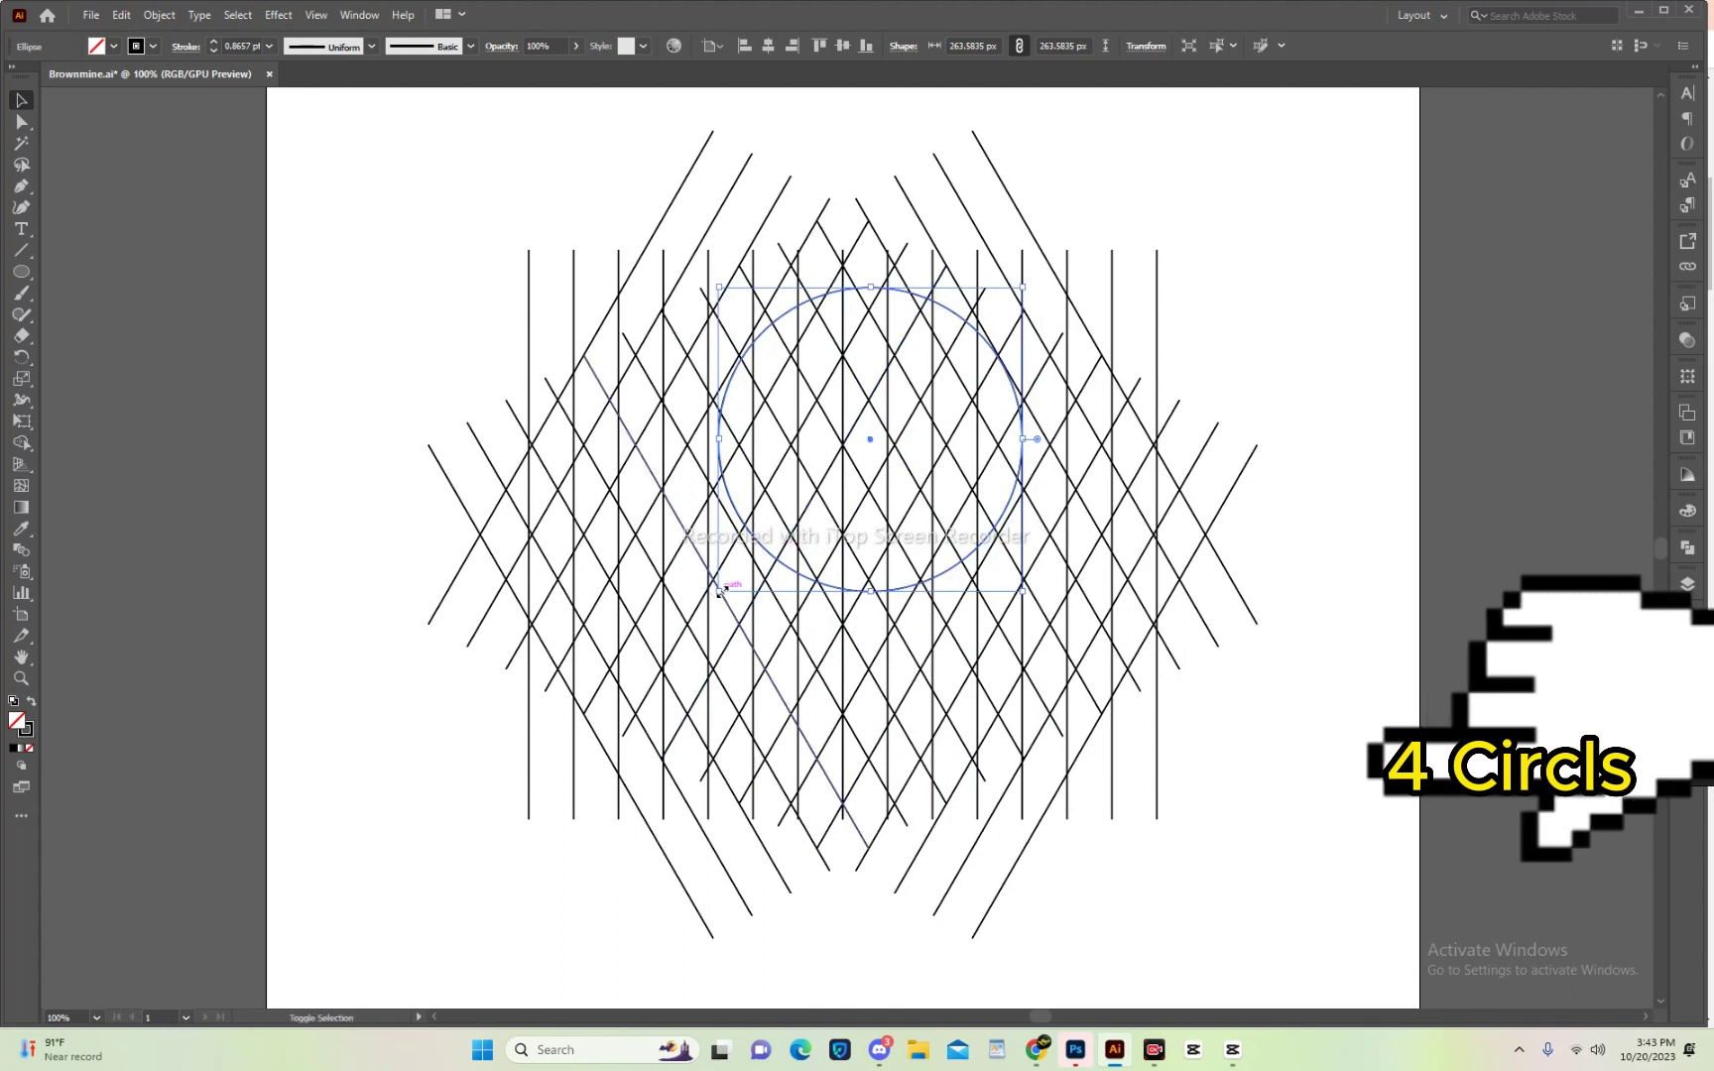
left_click_drag(720, 591, 707, 601)
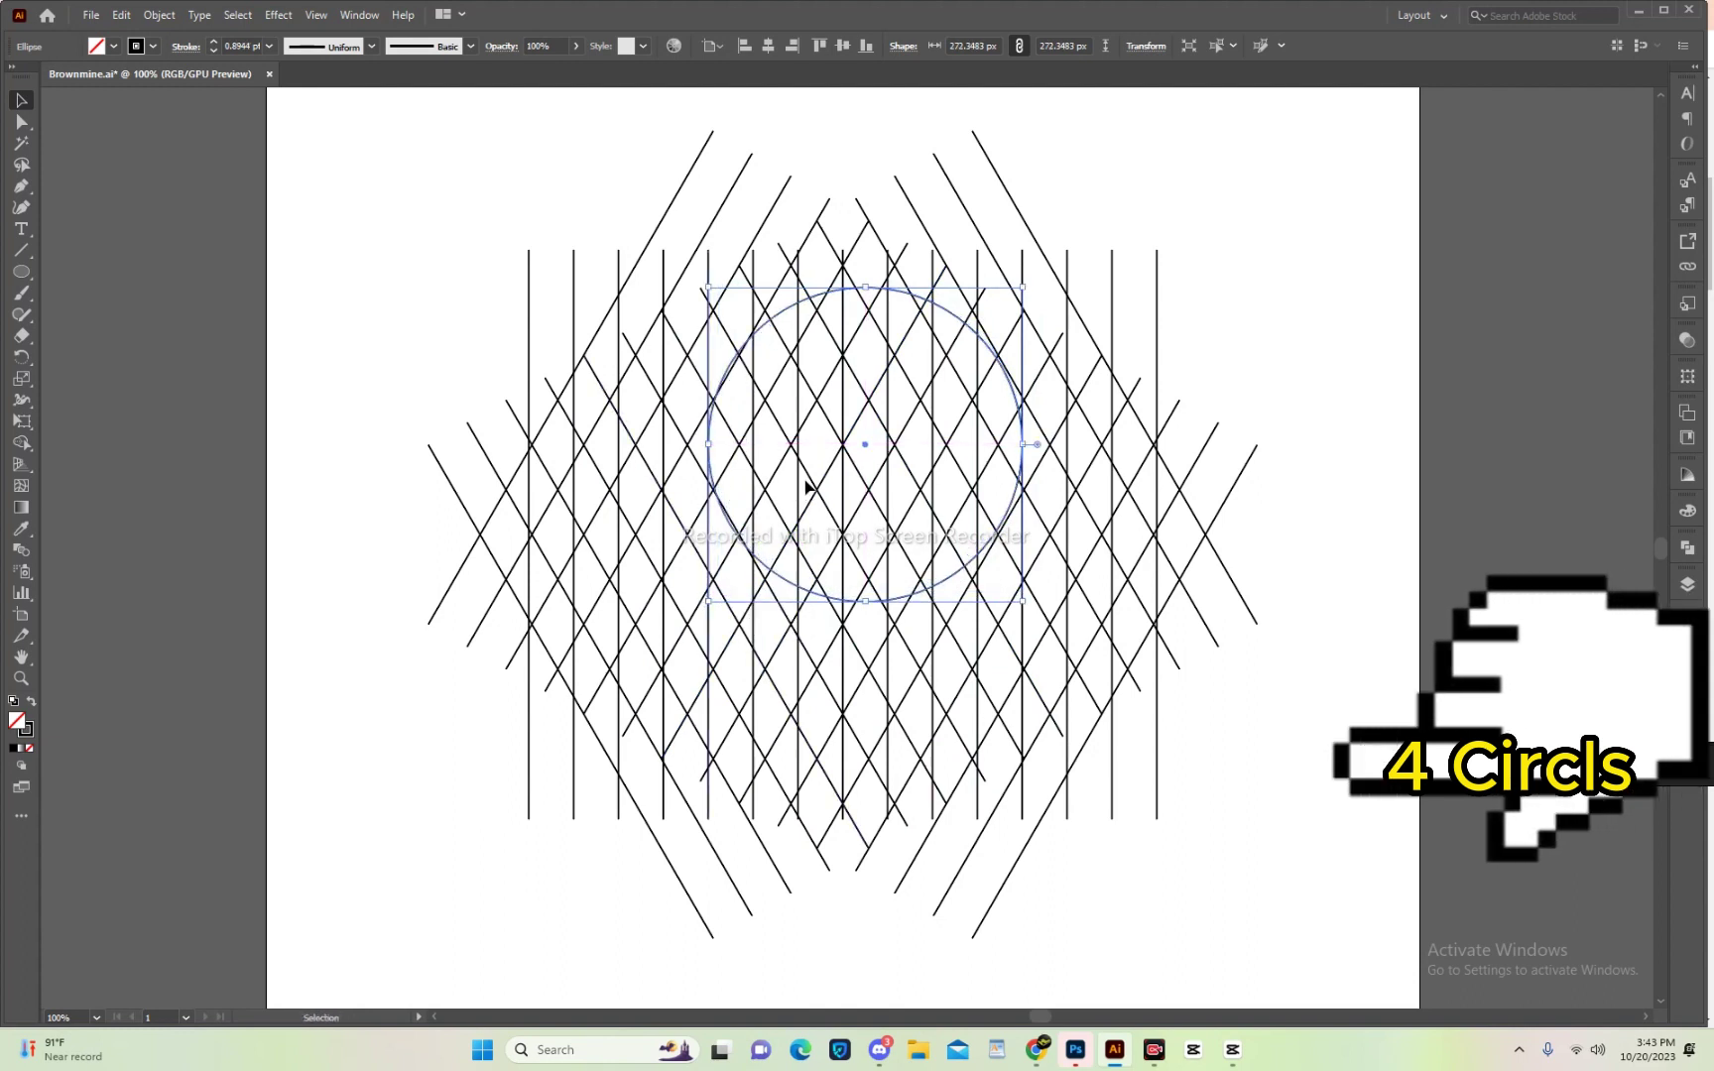
Paste a copy of the circle in place and shrink it to about 203 px.
left_click(121, 15)
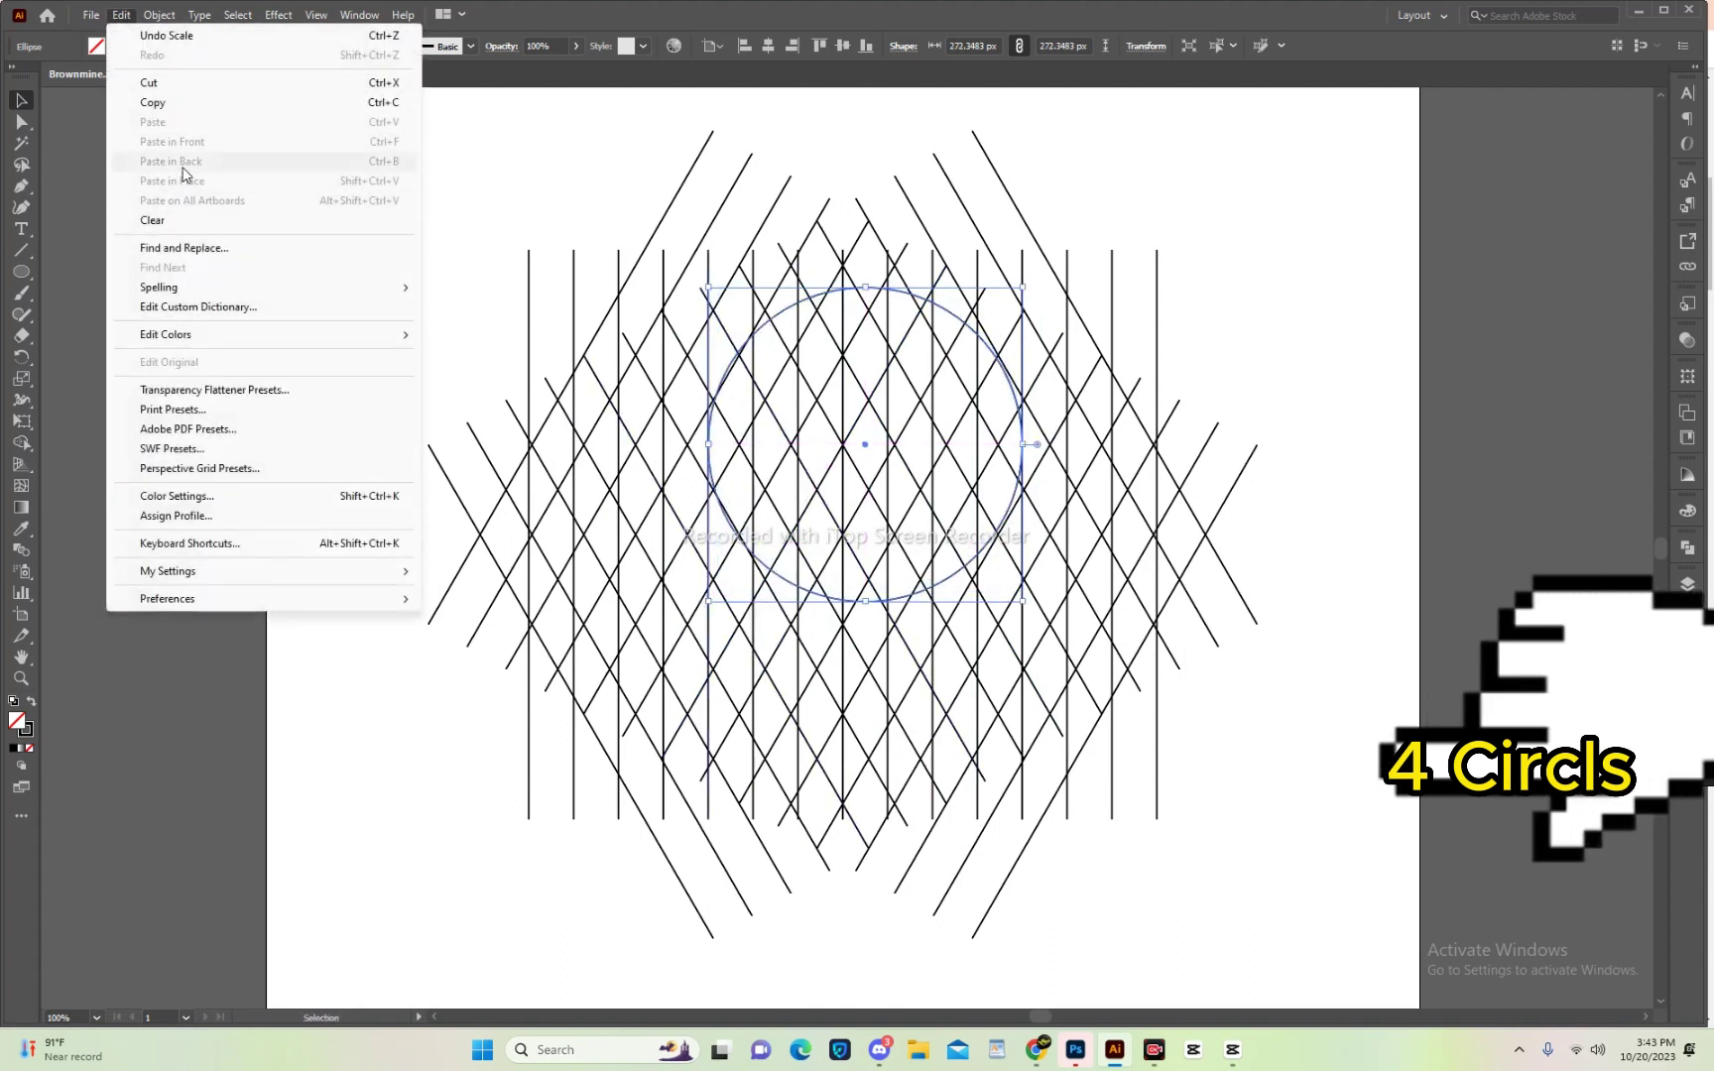
left_click(153, 102)
left_click(121, 15)
left_click(173, 141)
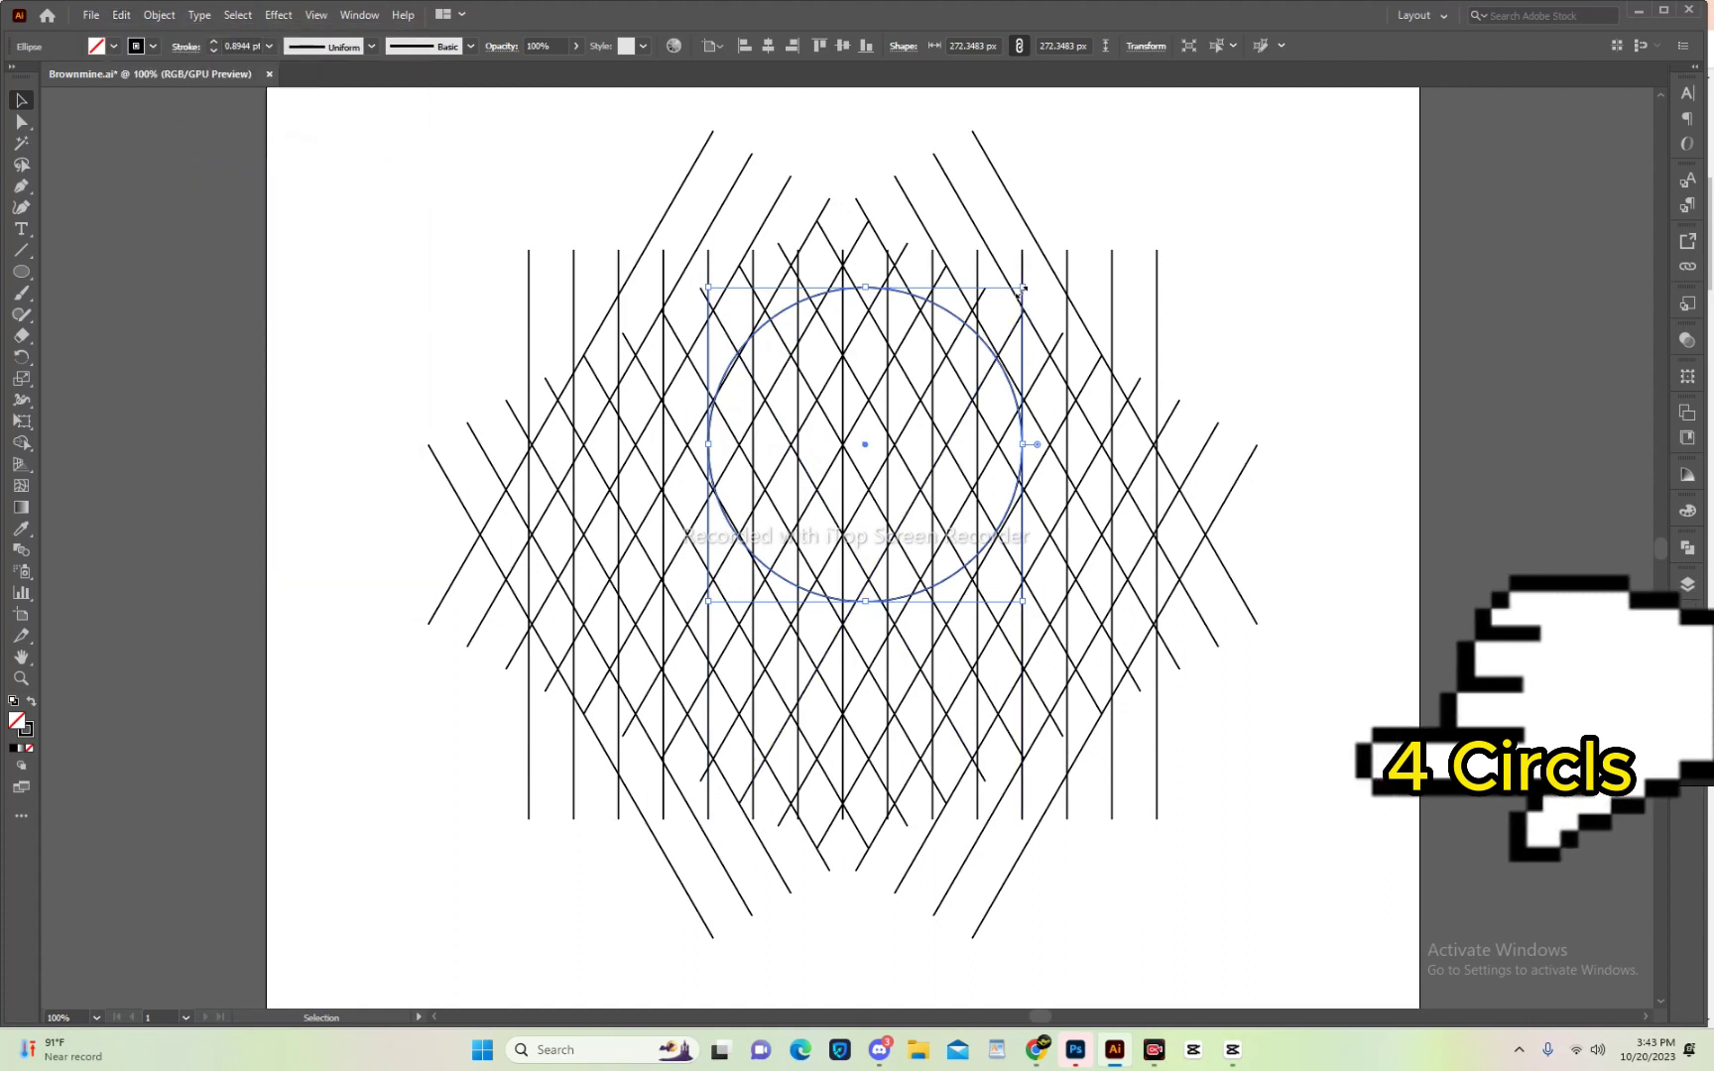
left_click_drag(1022, 288, 982, 330)
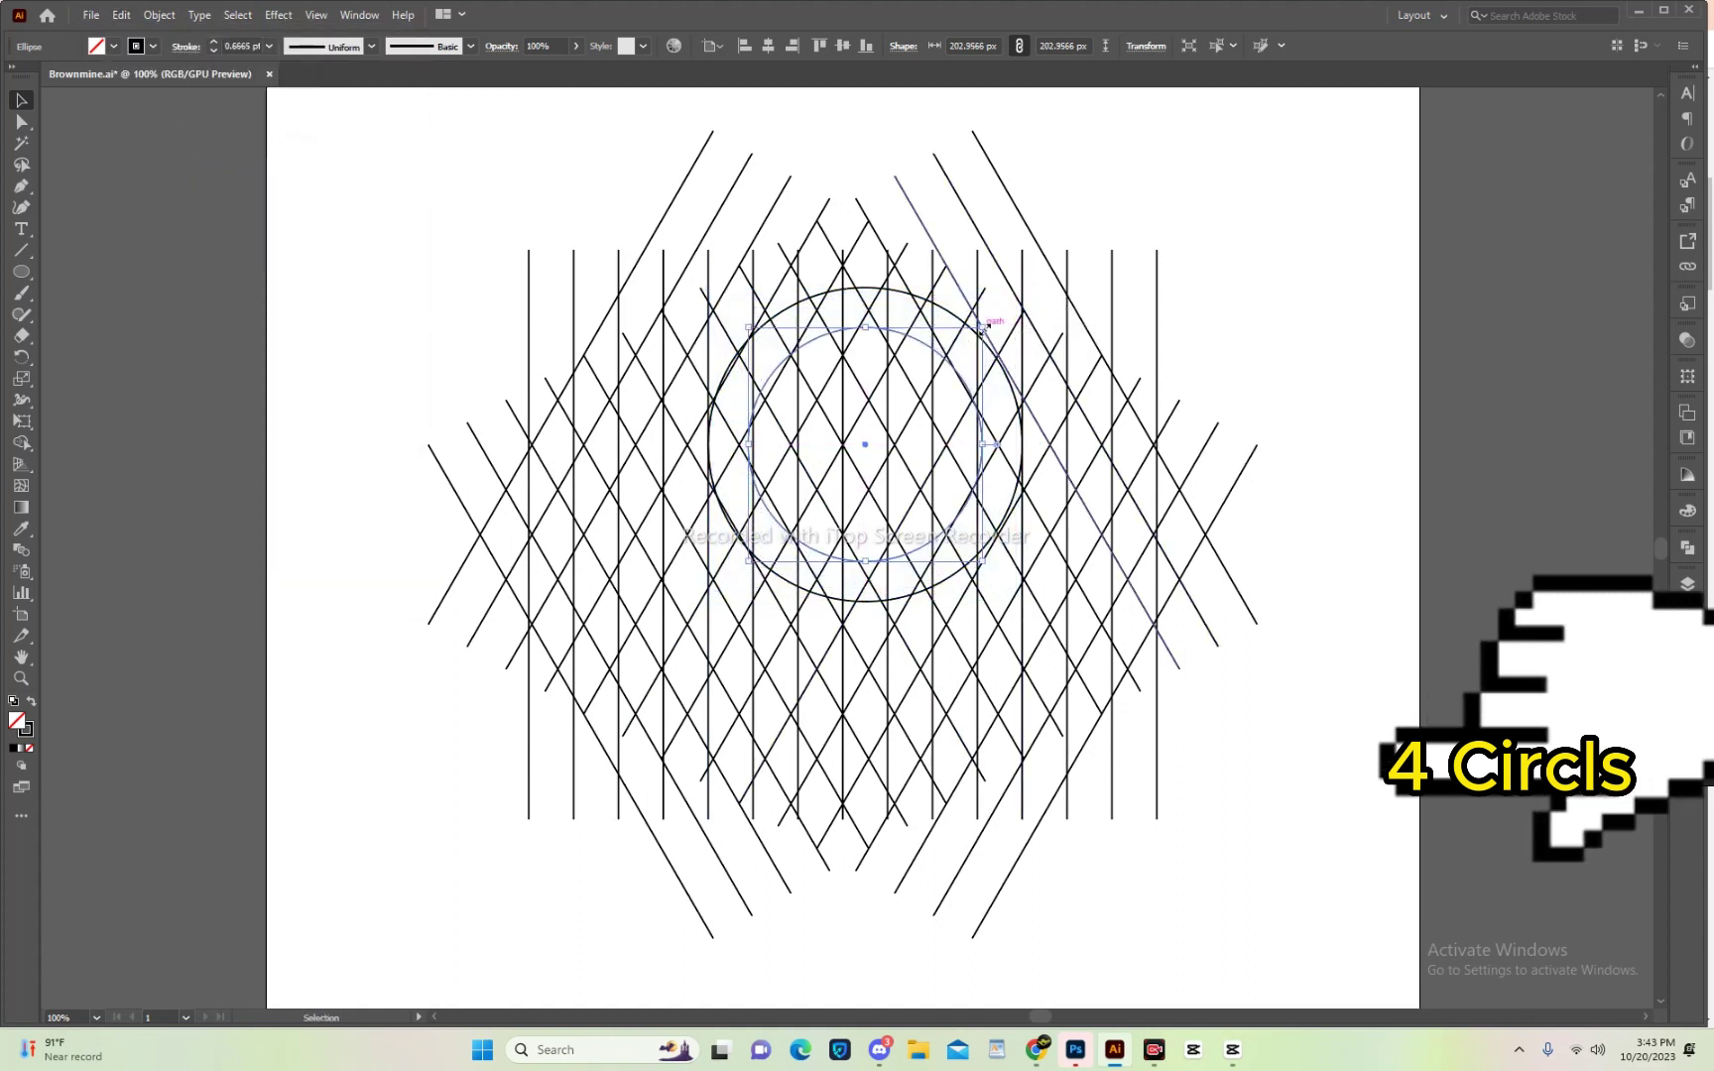
Group the inner and outer circles and duplicate the pair straight down.
left_click(350, 572)
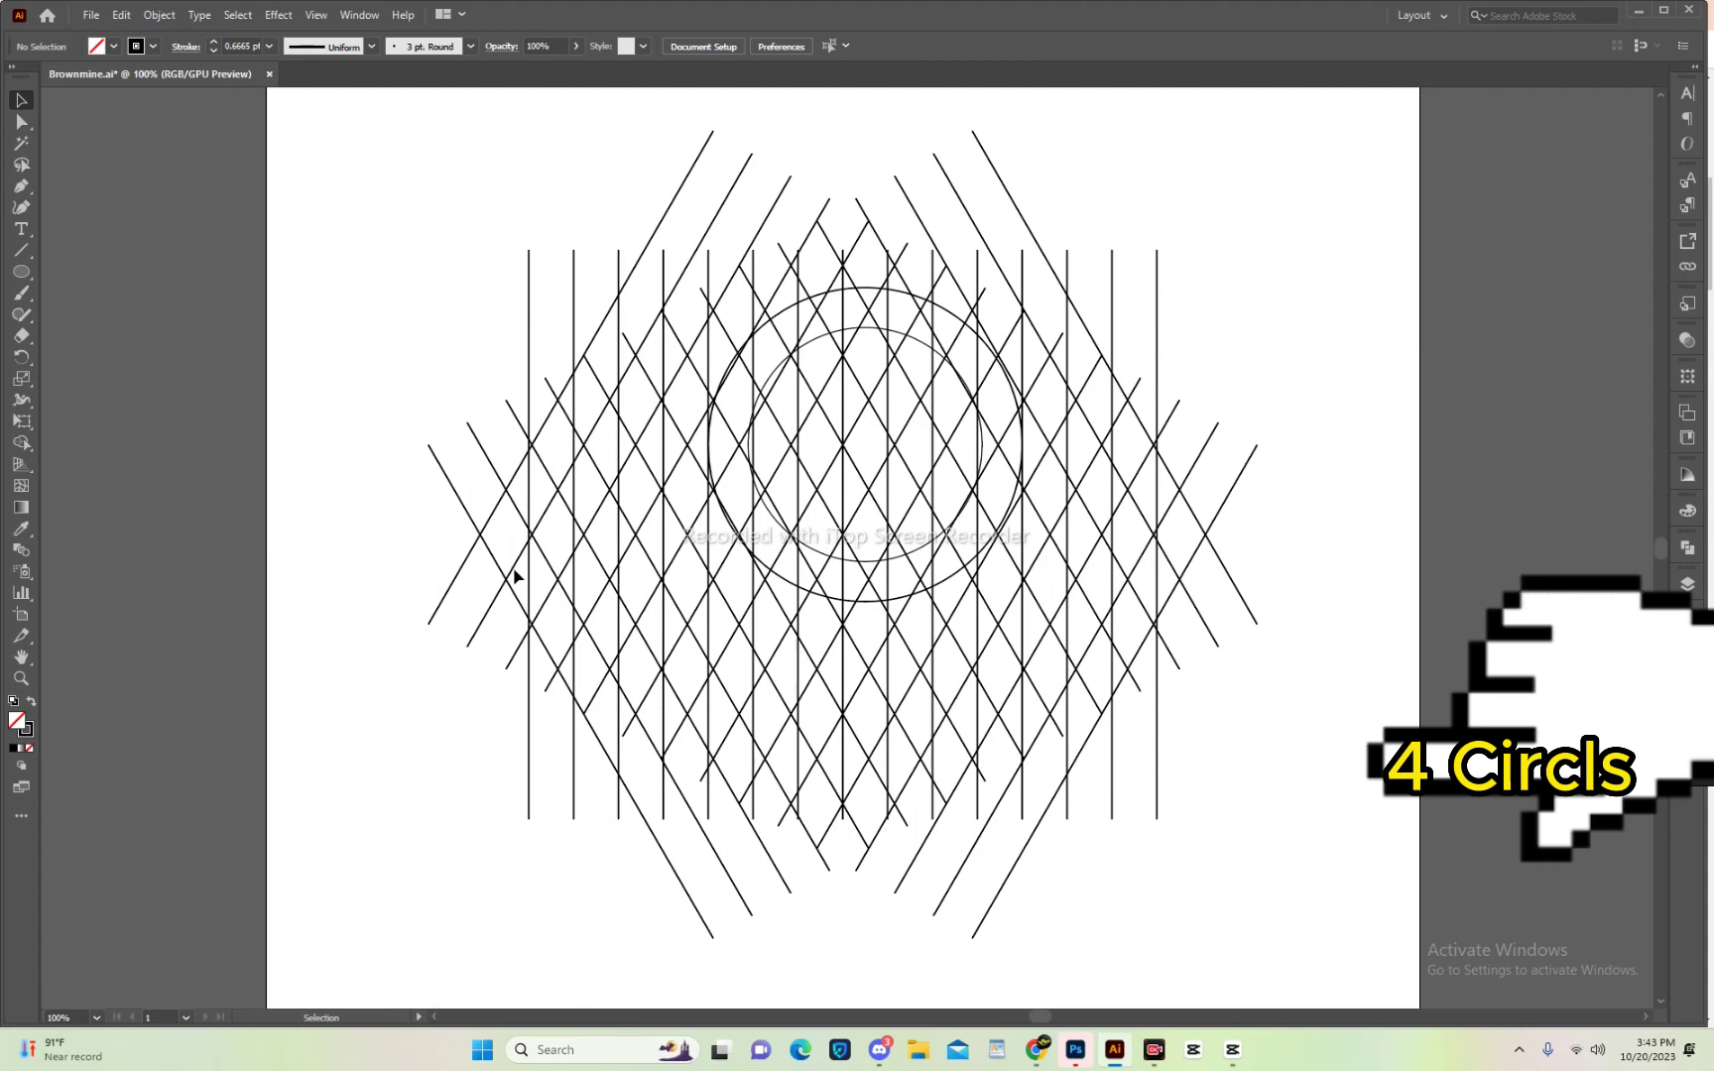
left_click(891, 563)
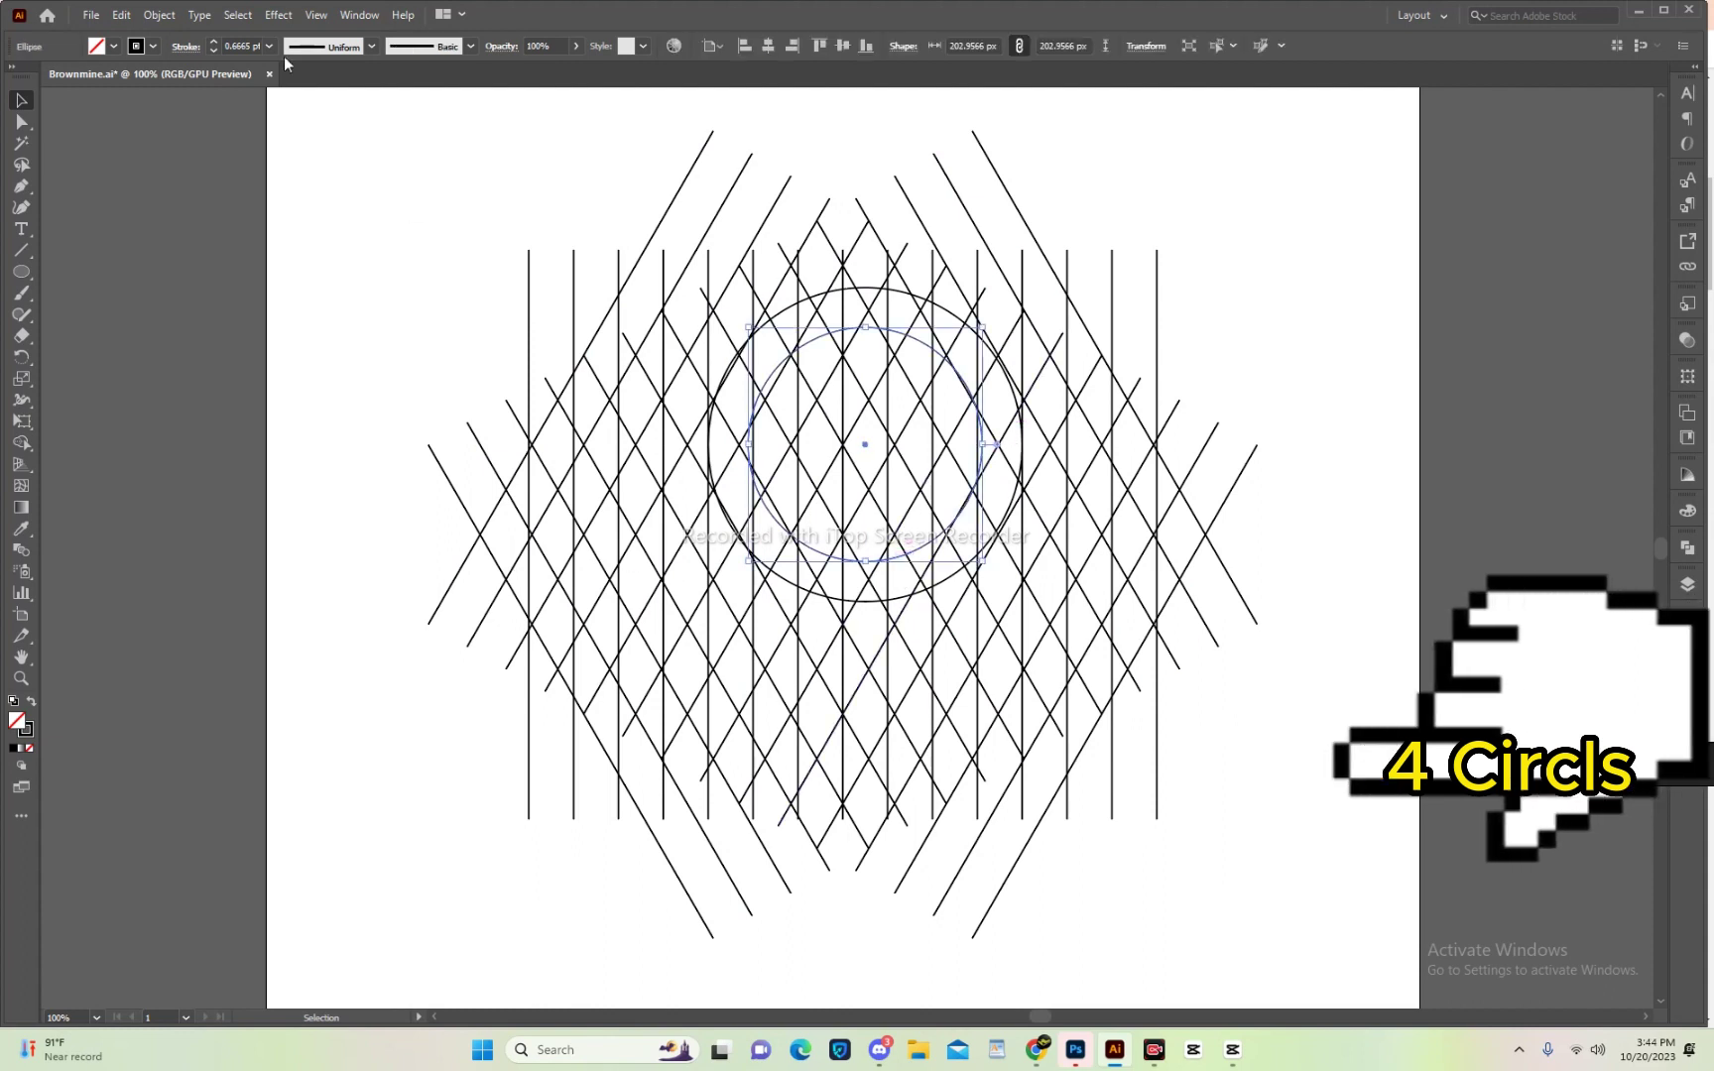
left_click(205, 220)
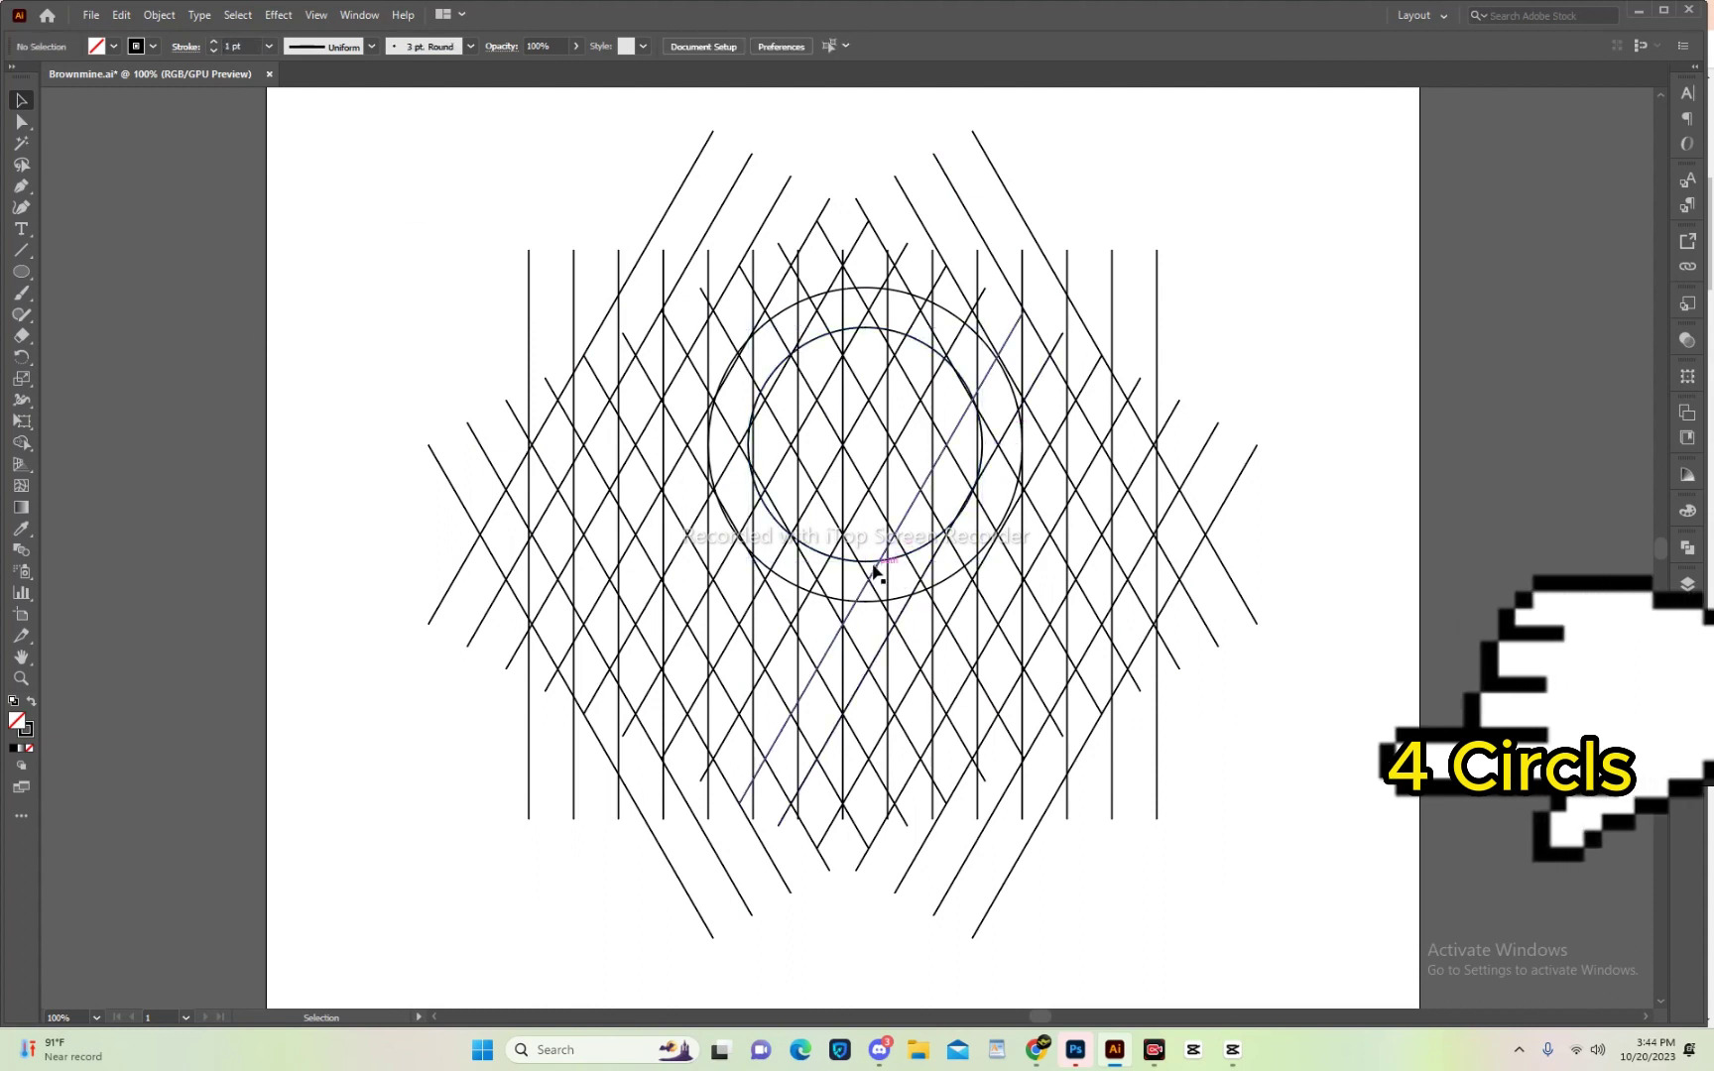
left_click(874, 563)
left_click(864, 600, "shift")
right_click(865, 596)
left_click(922, 715)
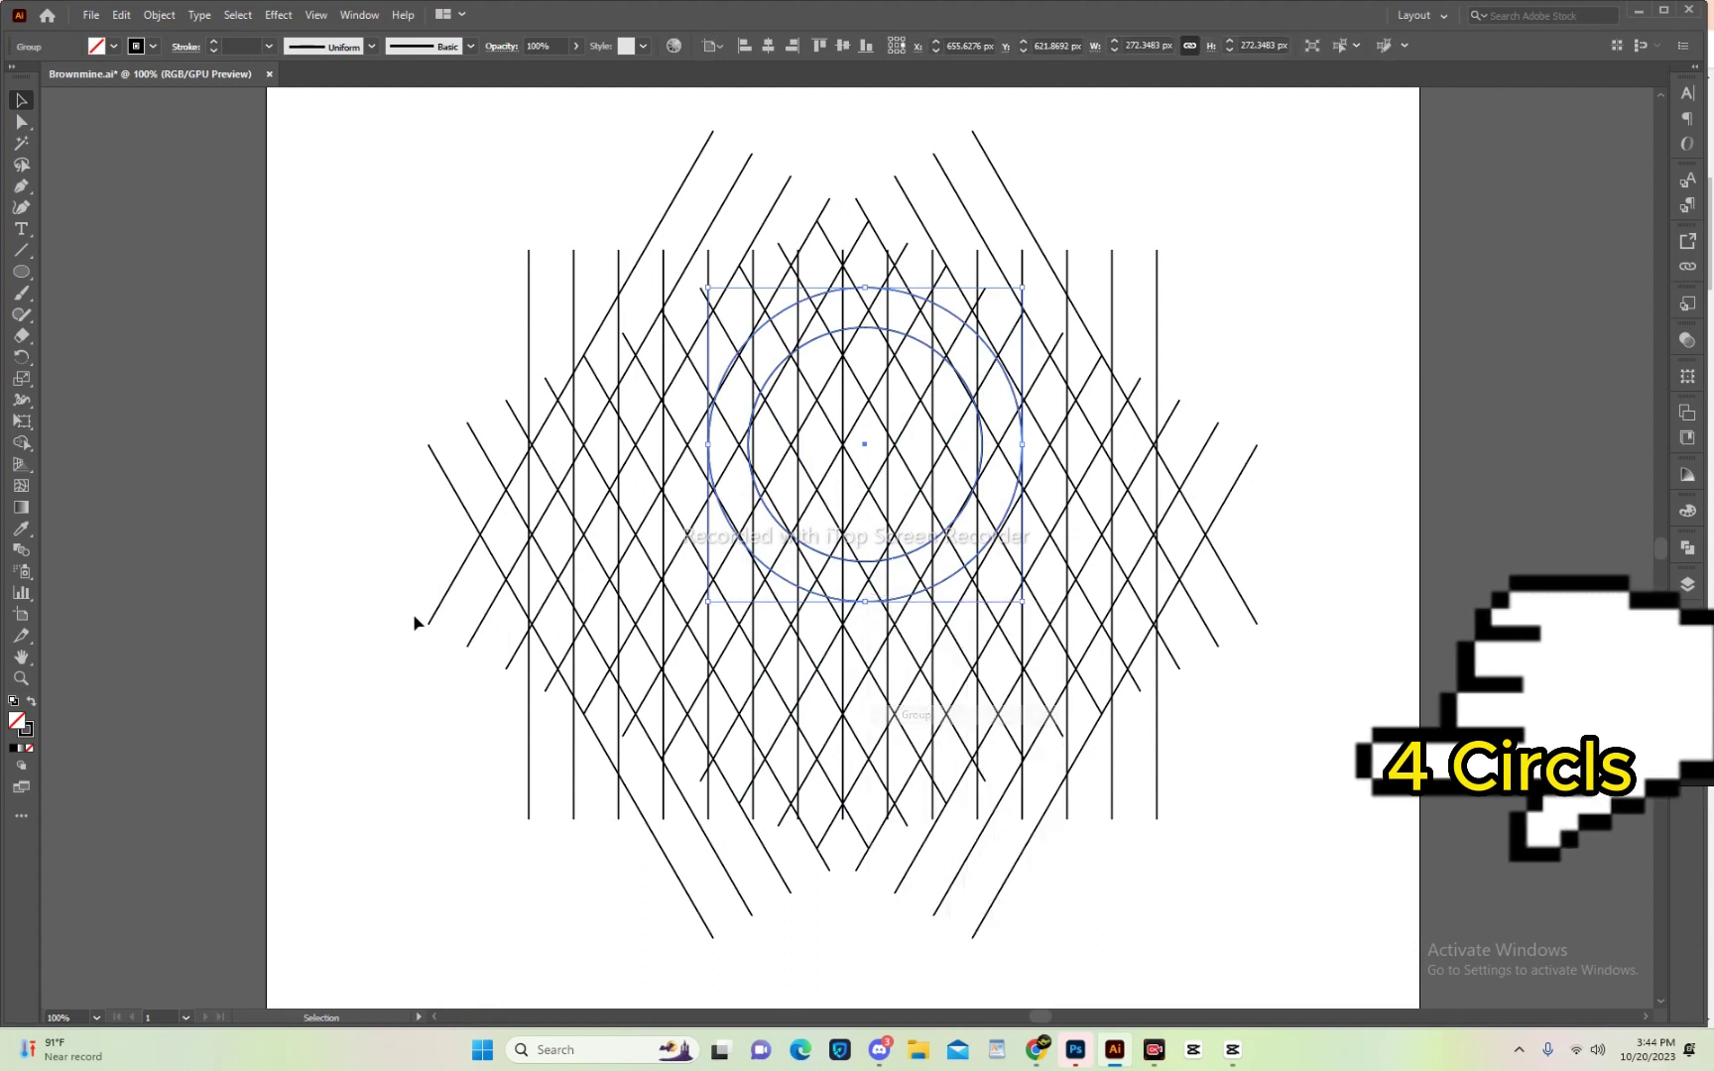
left_click(414, 622)
left_click_drag(874, 328, 859, 533)
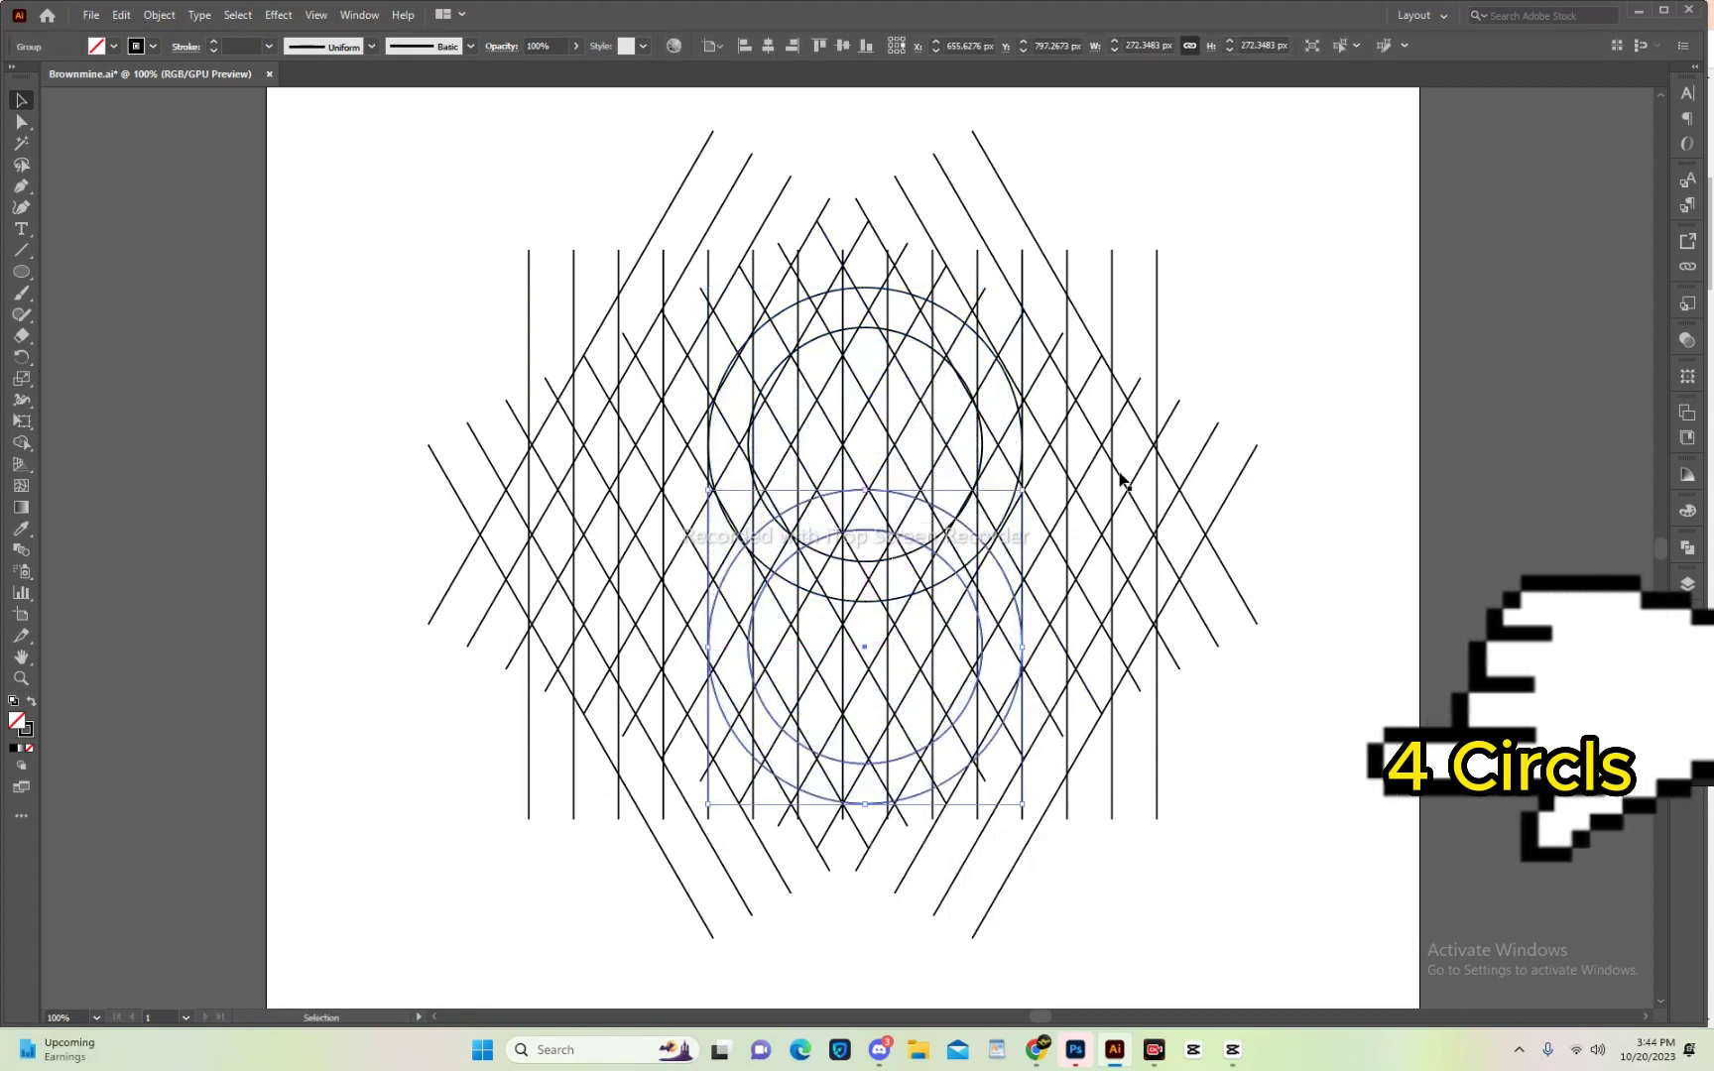
left_click(1386, 377)
Select all the artwork and switch to Shape Builder with a red fill.
key("ctrl+a")
right_click(303, 505)
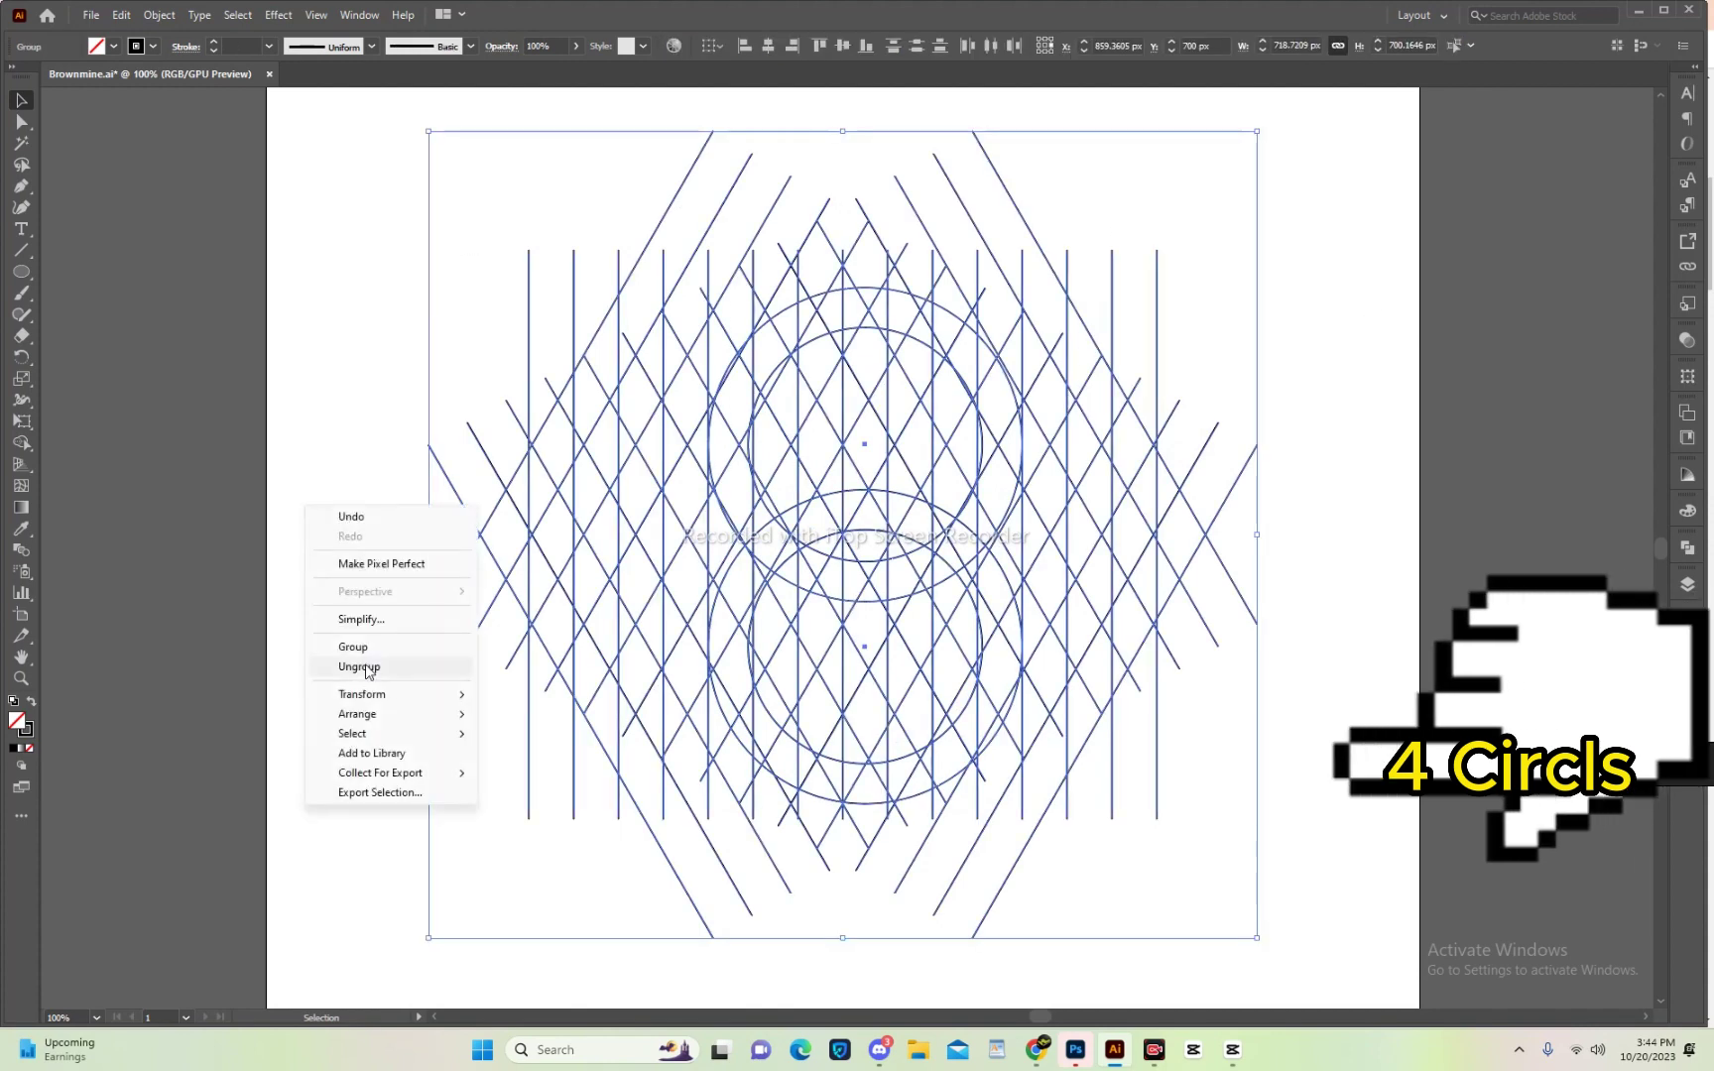
left_click(349, 655)
left_click(280, 329)
key("ctrl+a")
key("shift+m")
left_click(109, 50)
left_click(61, 65)
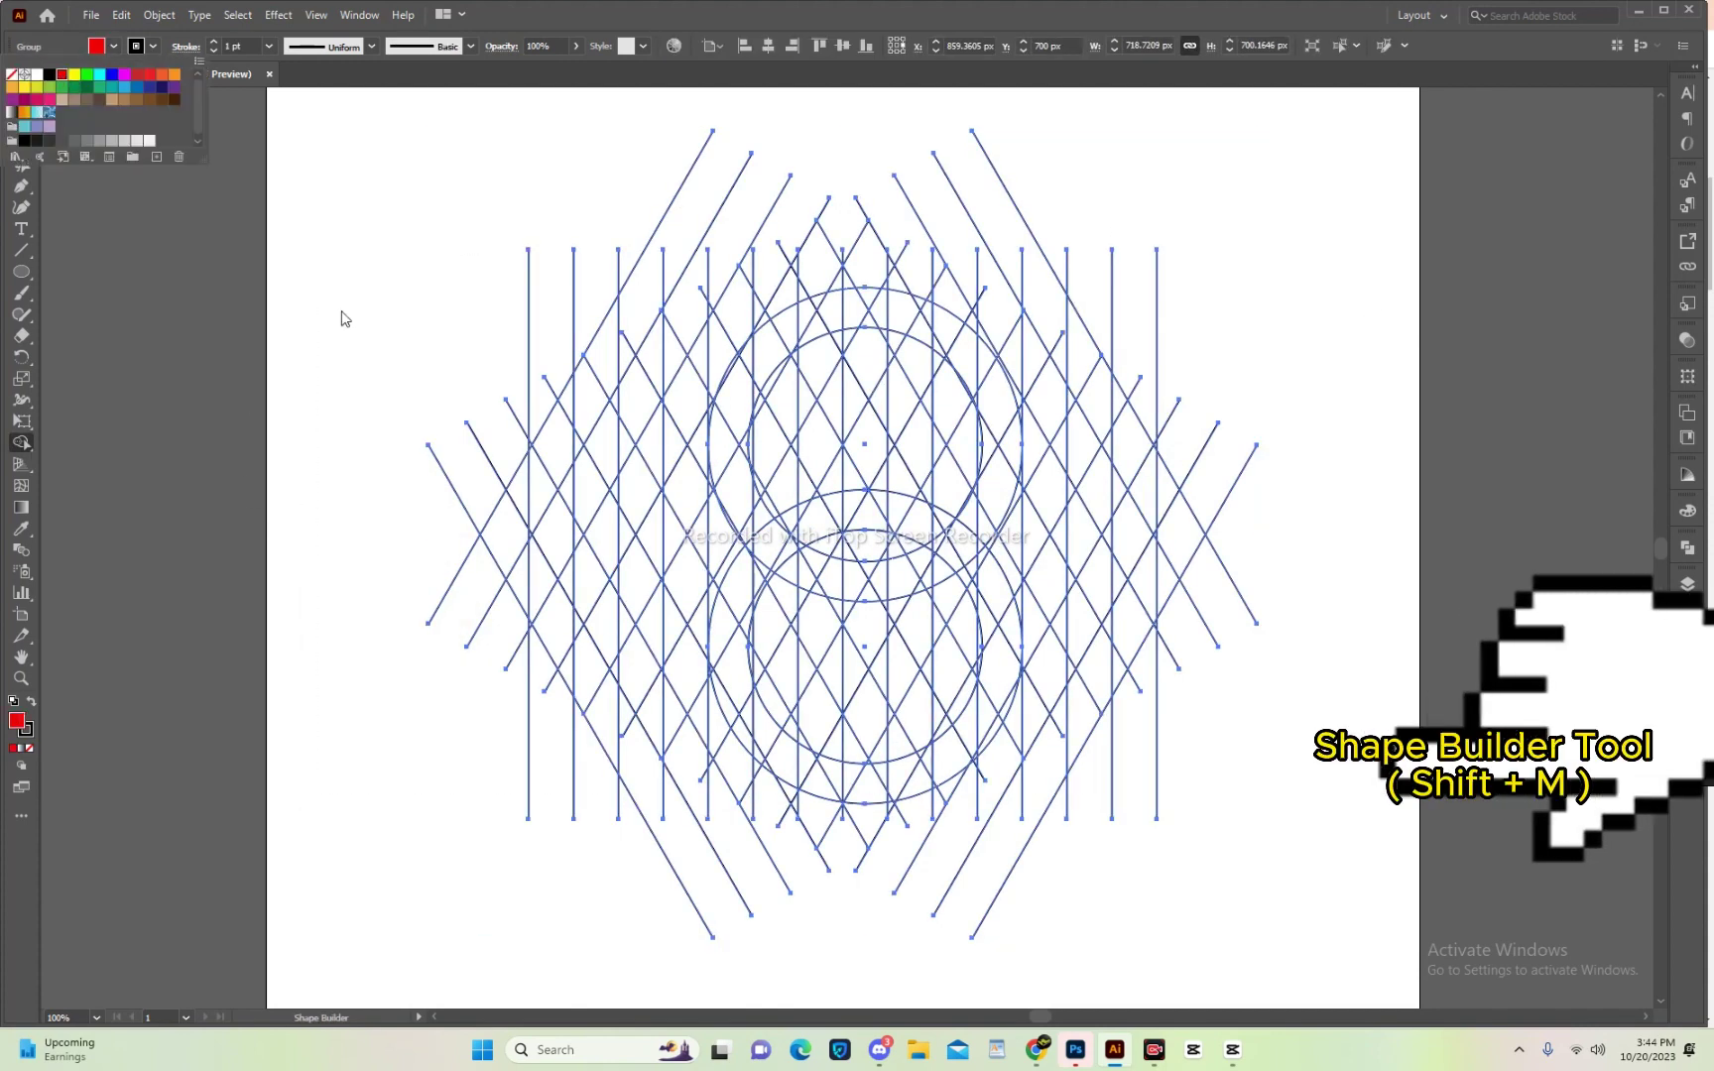
Merge the left stem, upper arc and right arm regions into the red shape.
left_click_drag(739, 498, 741, 432)
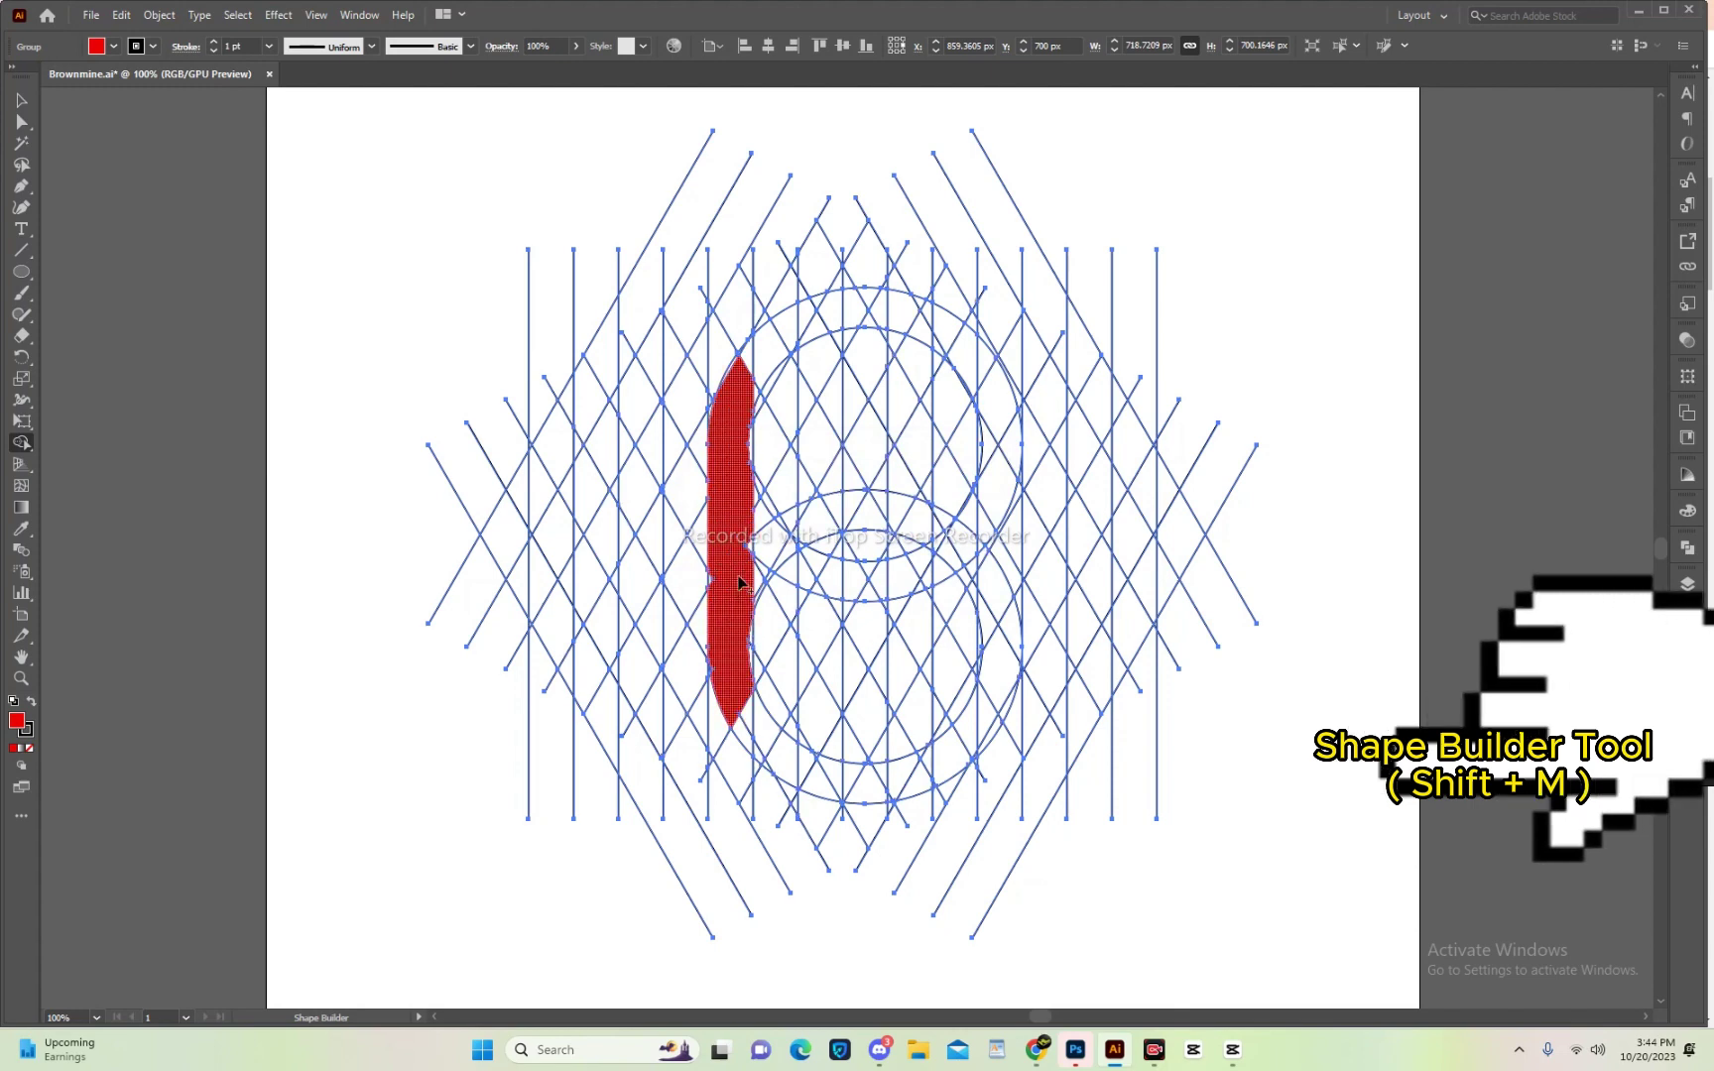
mouse_move(735, 400)
left_mouse_down()
mouse_move(964, 352)
mouse_move(986, 506)
left_mouse_up()
key("ctrl+plus")
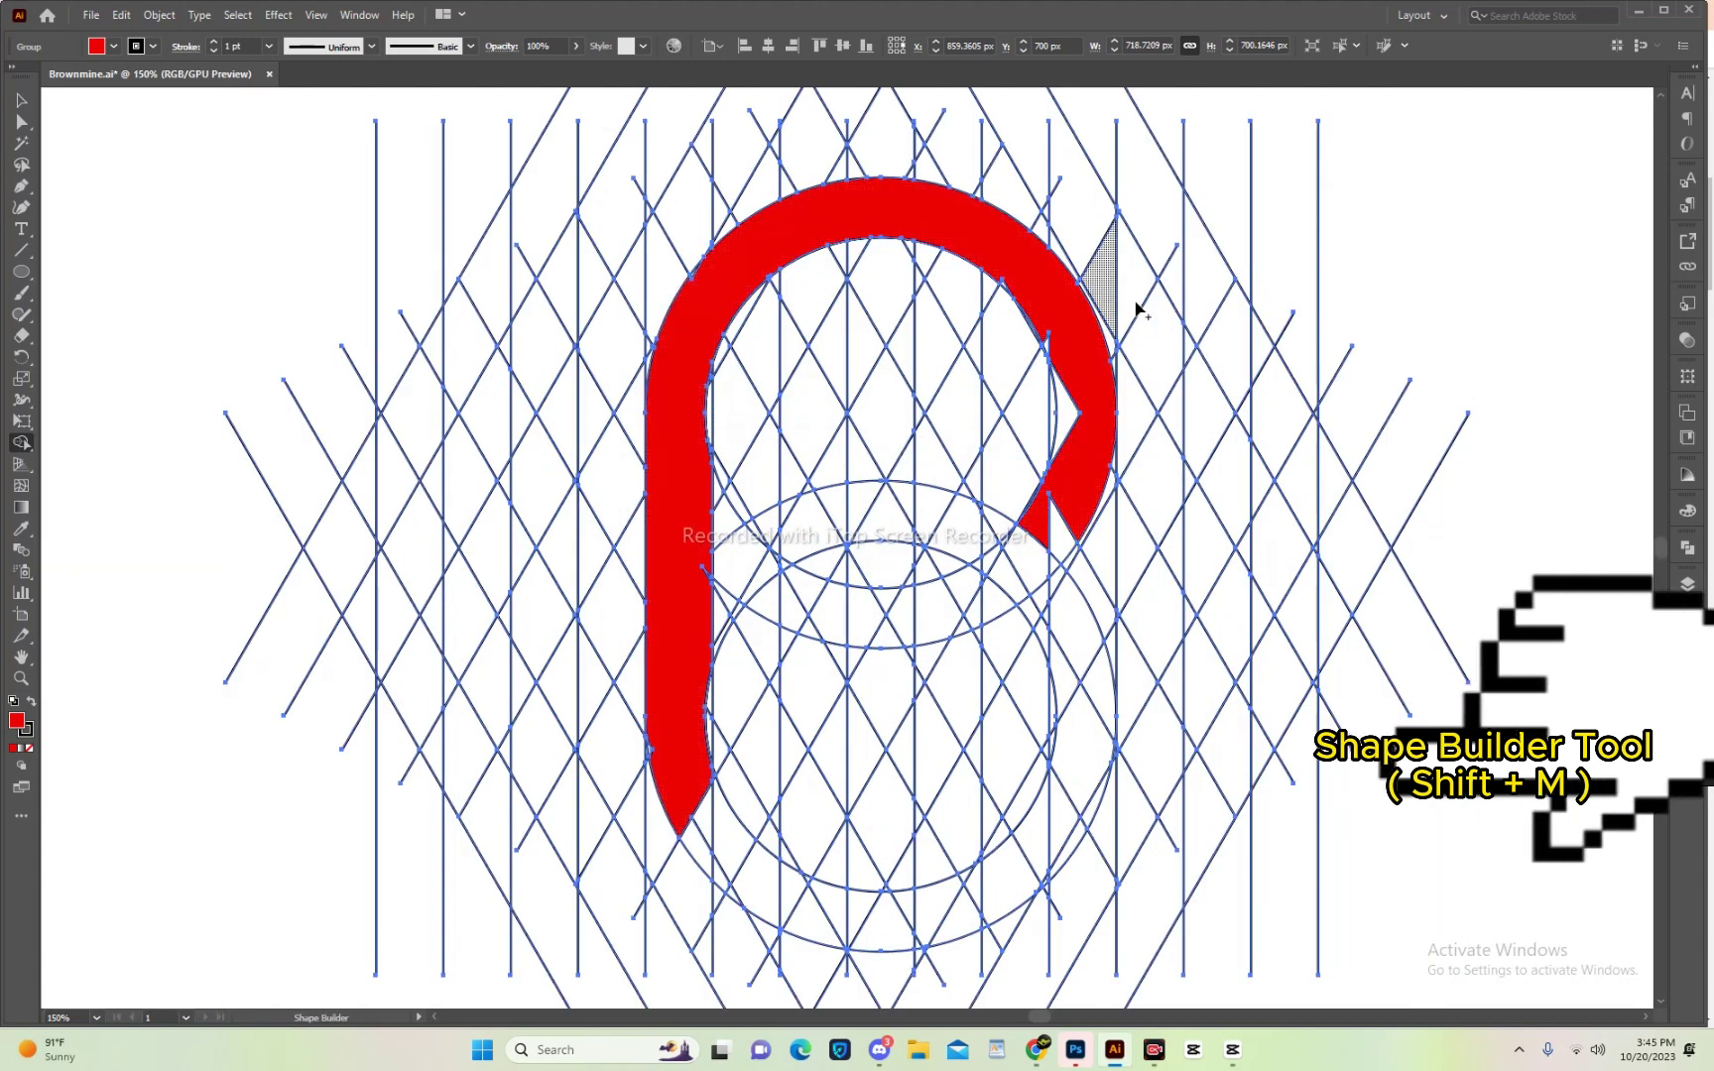
mouse_move(1049, 347)
left_mouse_down()
mouse_move(1090, 402)
mouse_move(1052, 539)
left_mouse_up()
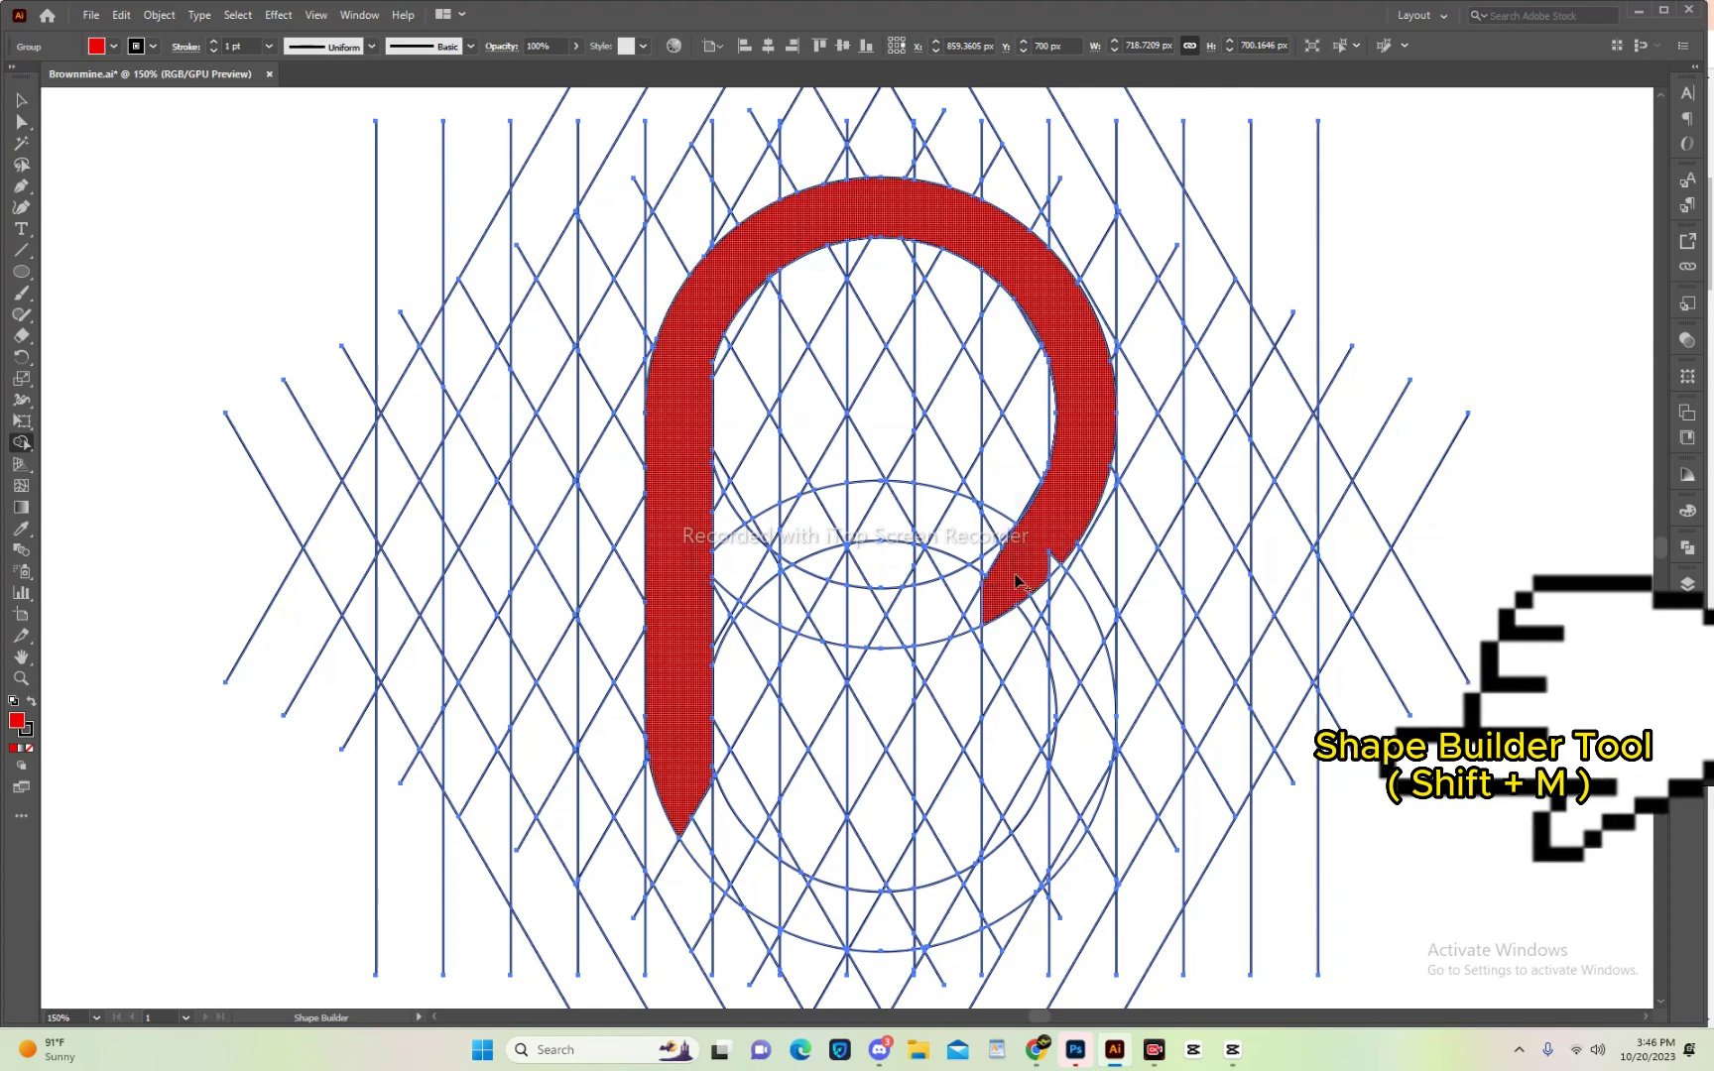
left_click_drag(960, 590, 1002, 553)
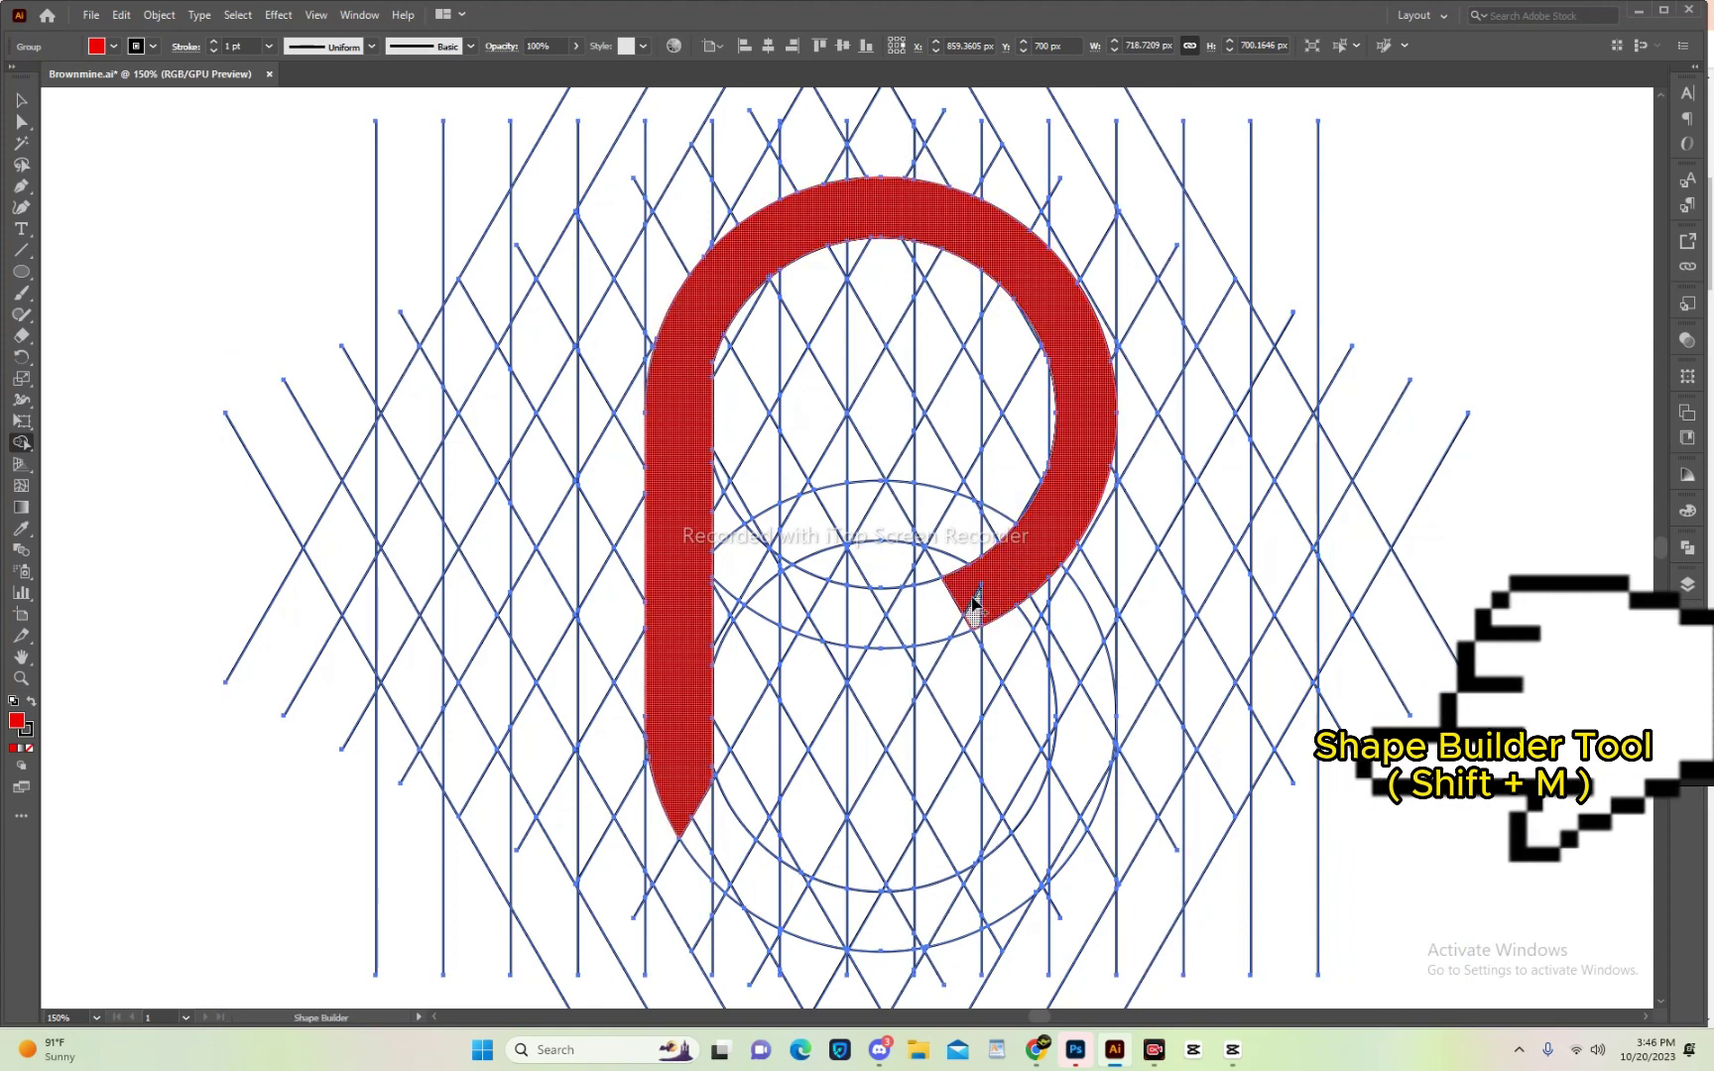
Merge the lower arc, left piece, lower right arm and middle wedges into the B.
scroll(1071, 718, "down", 1)
left_click_drag(940, 865, 964, 834)
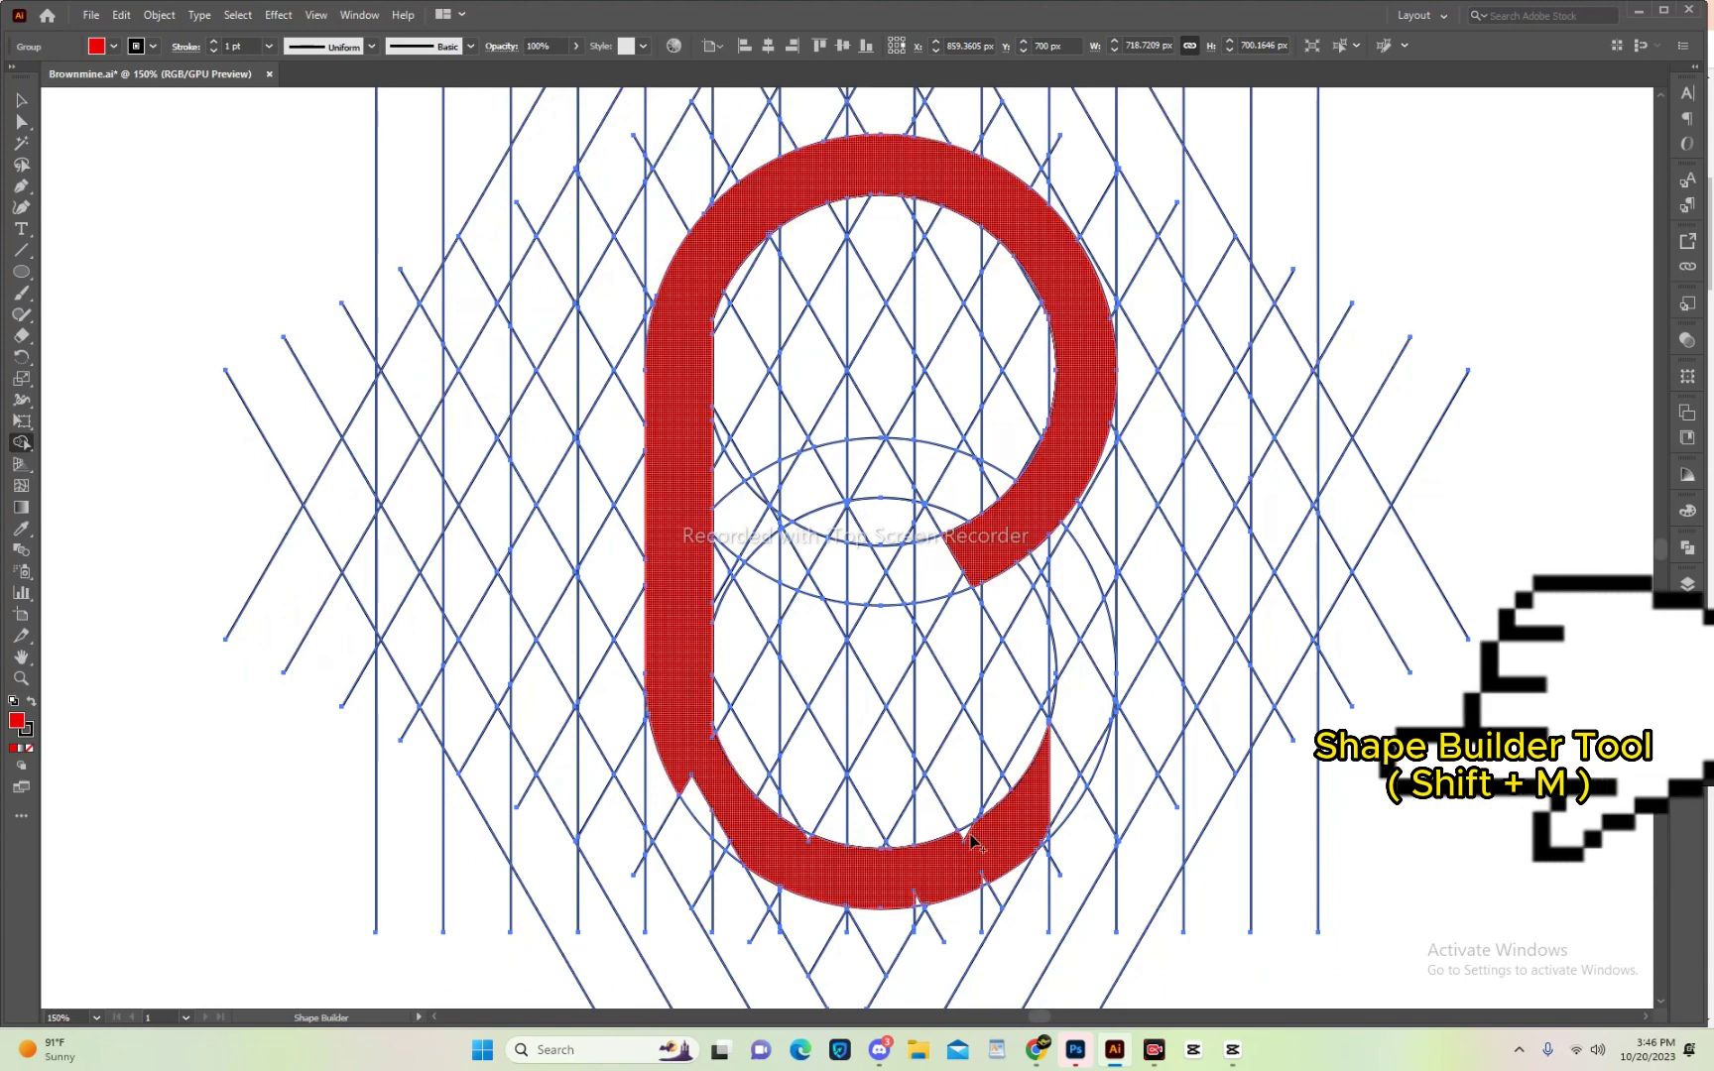
left_click(710, 809)
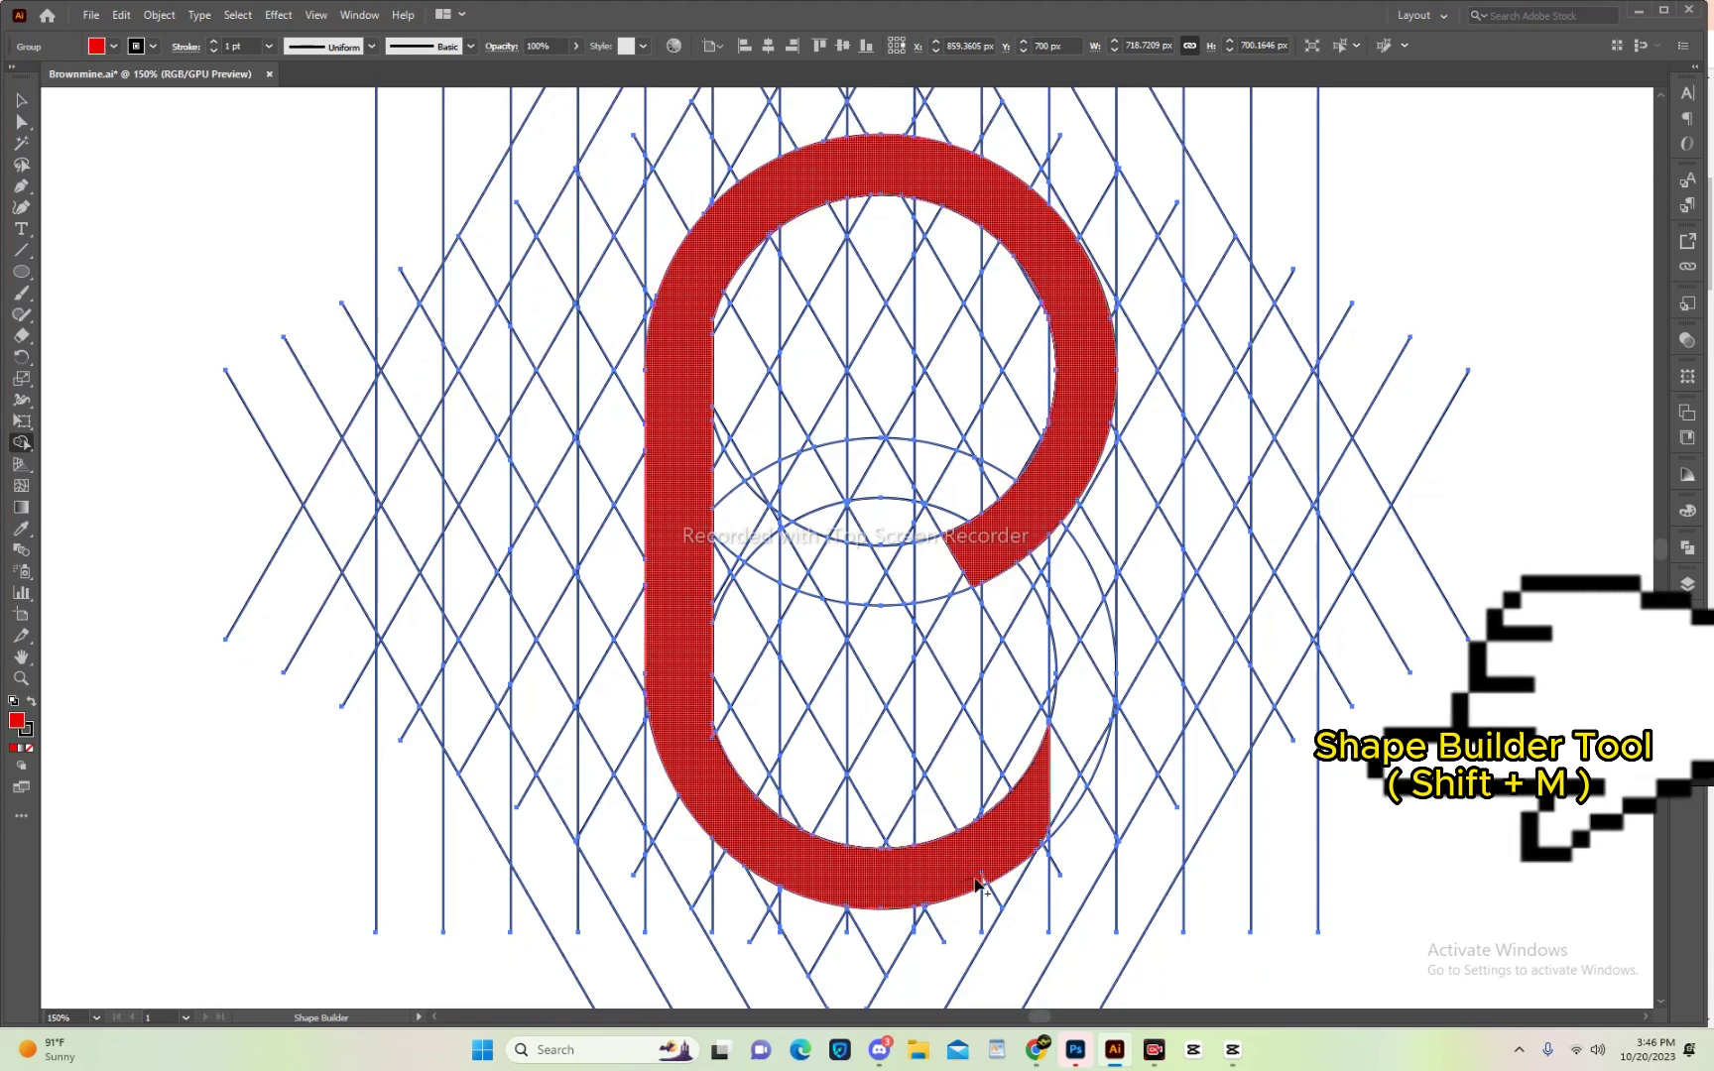
left_click(1086, 754)
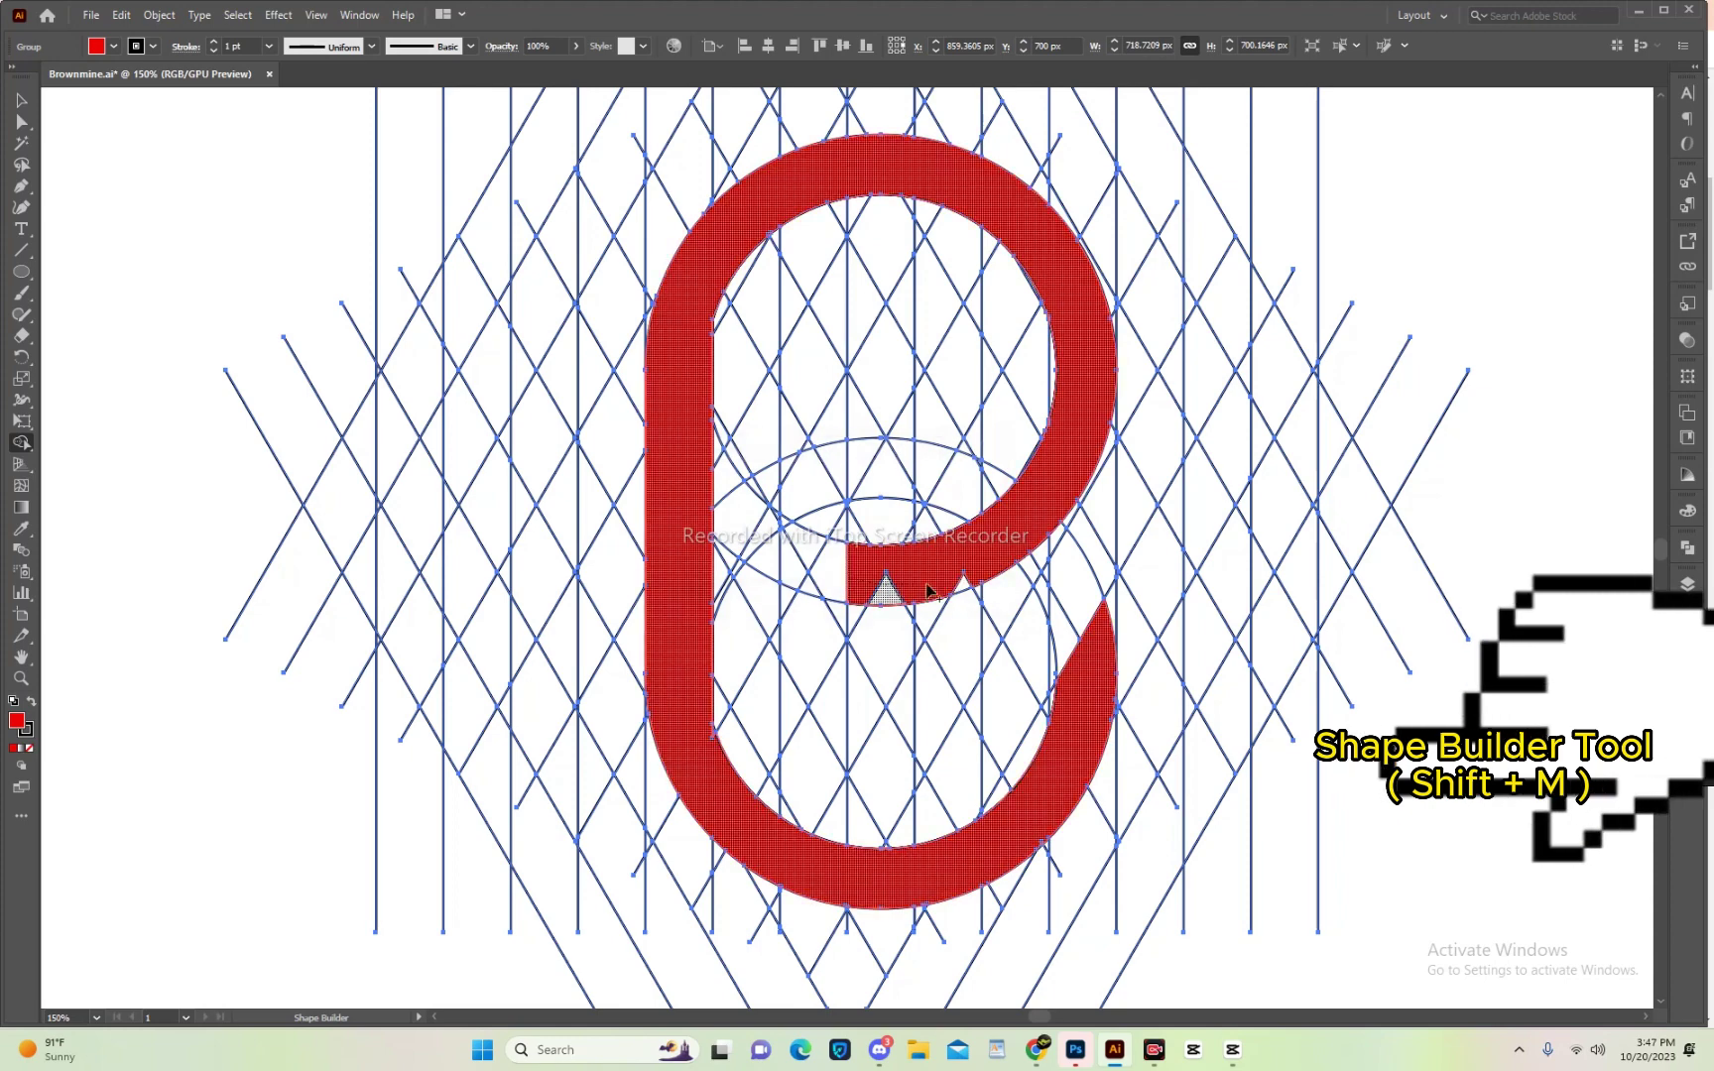
left_click(893, 575)
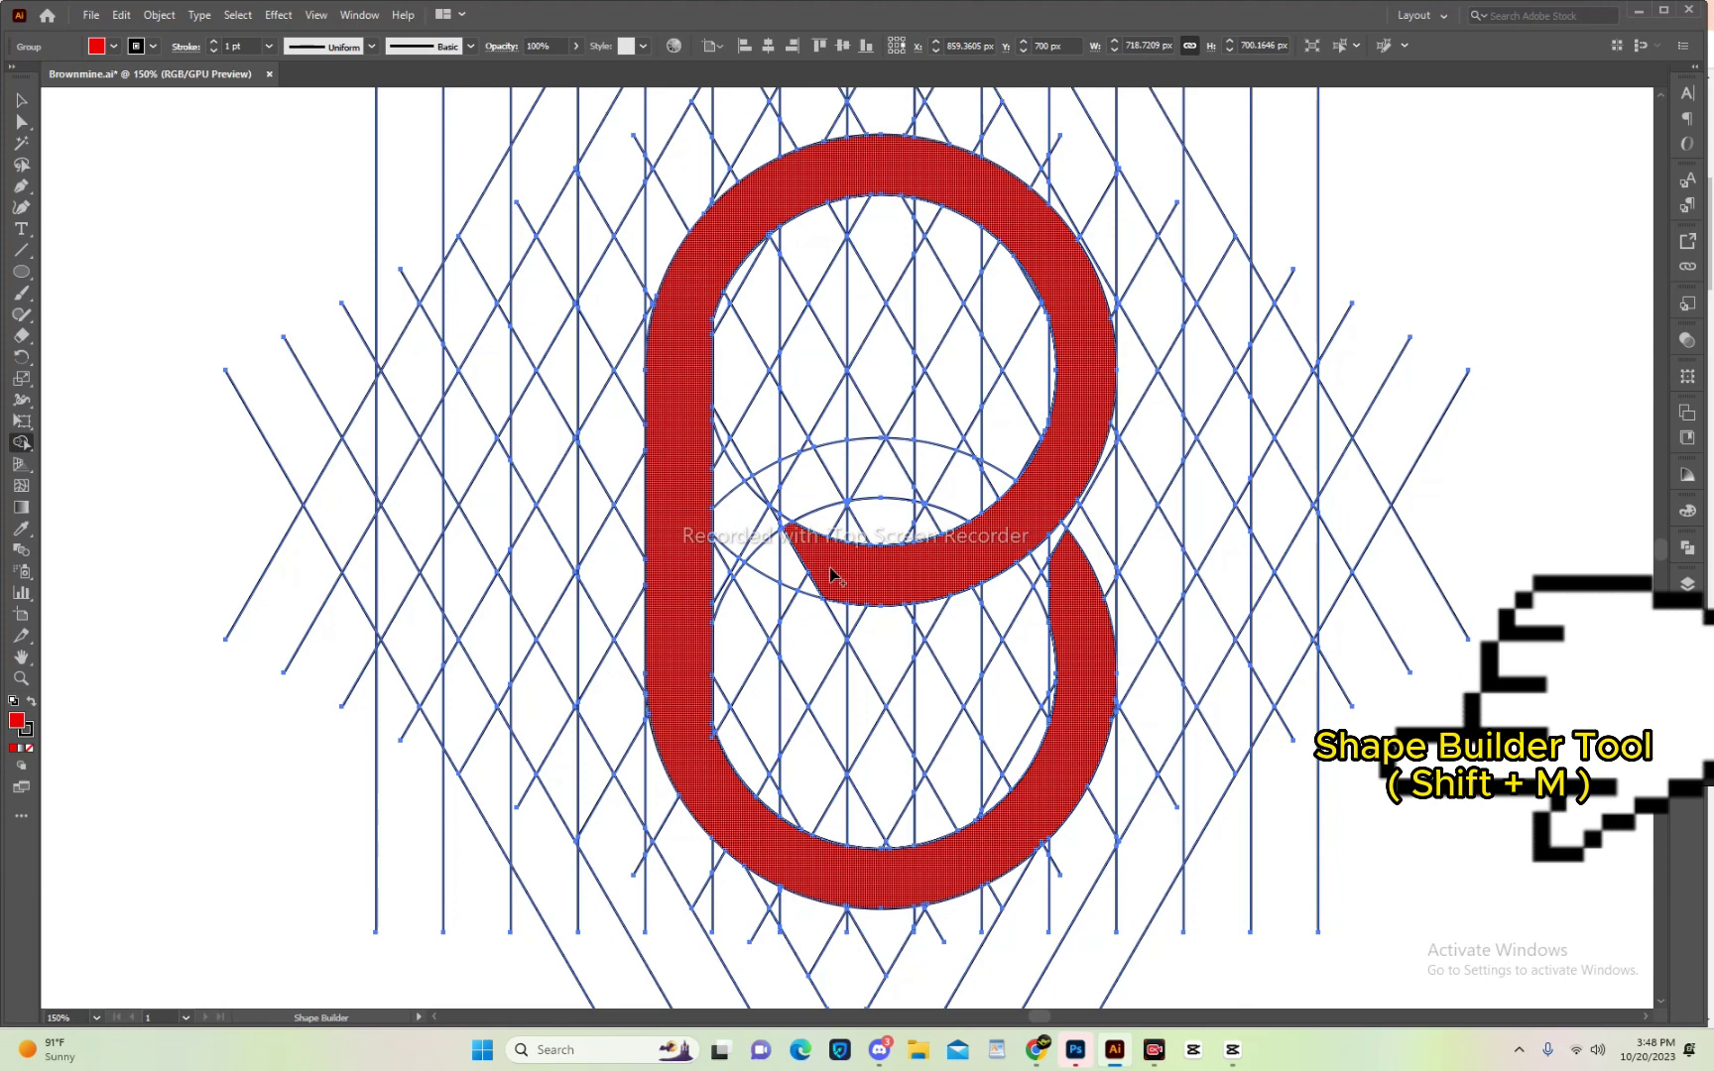
left_click(819, 556)
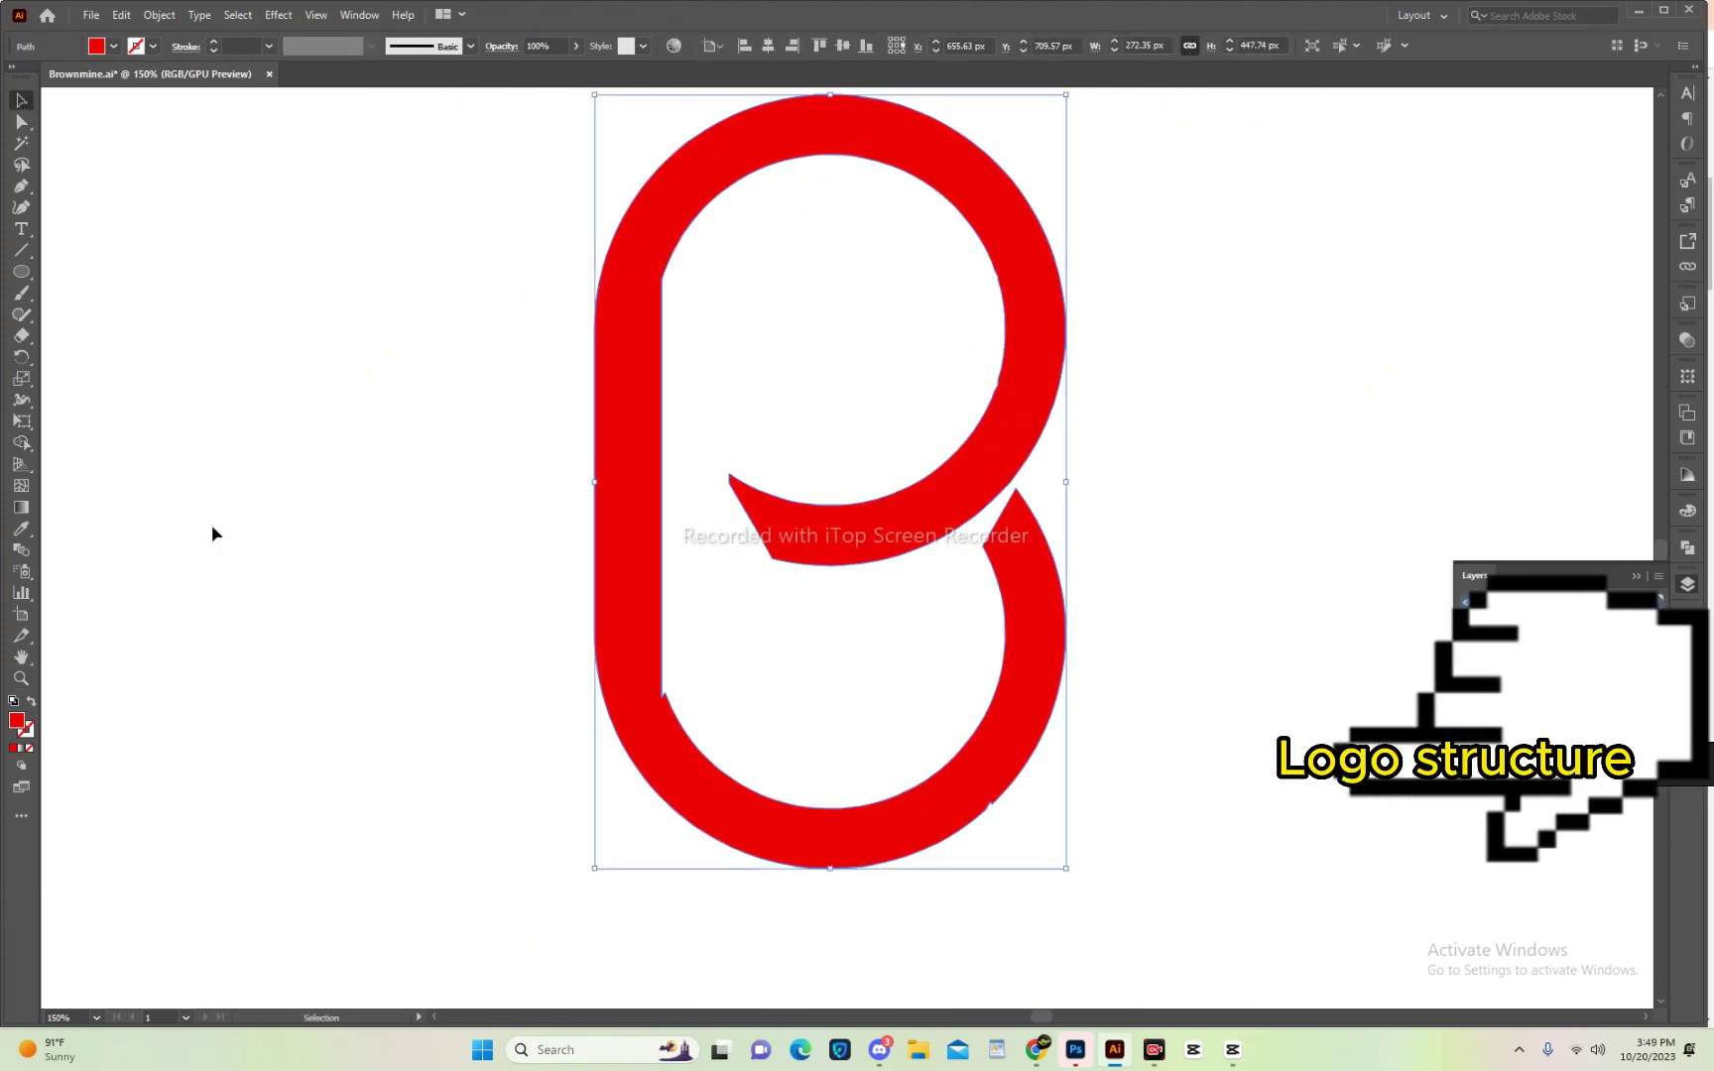
Erase part of the lower bowl and merge a rectangle over the left stem into the shape.
left_click(27, 340)
left_click_drag(982, 634, 1071, 476)
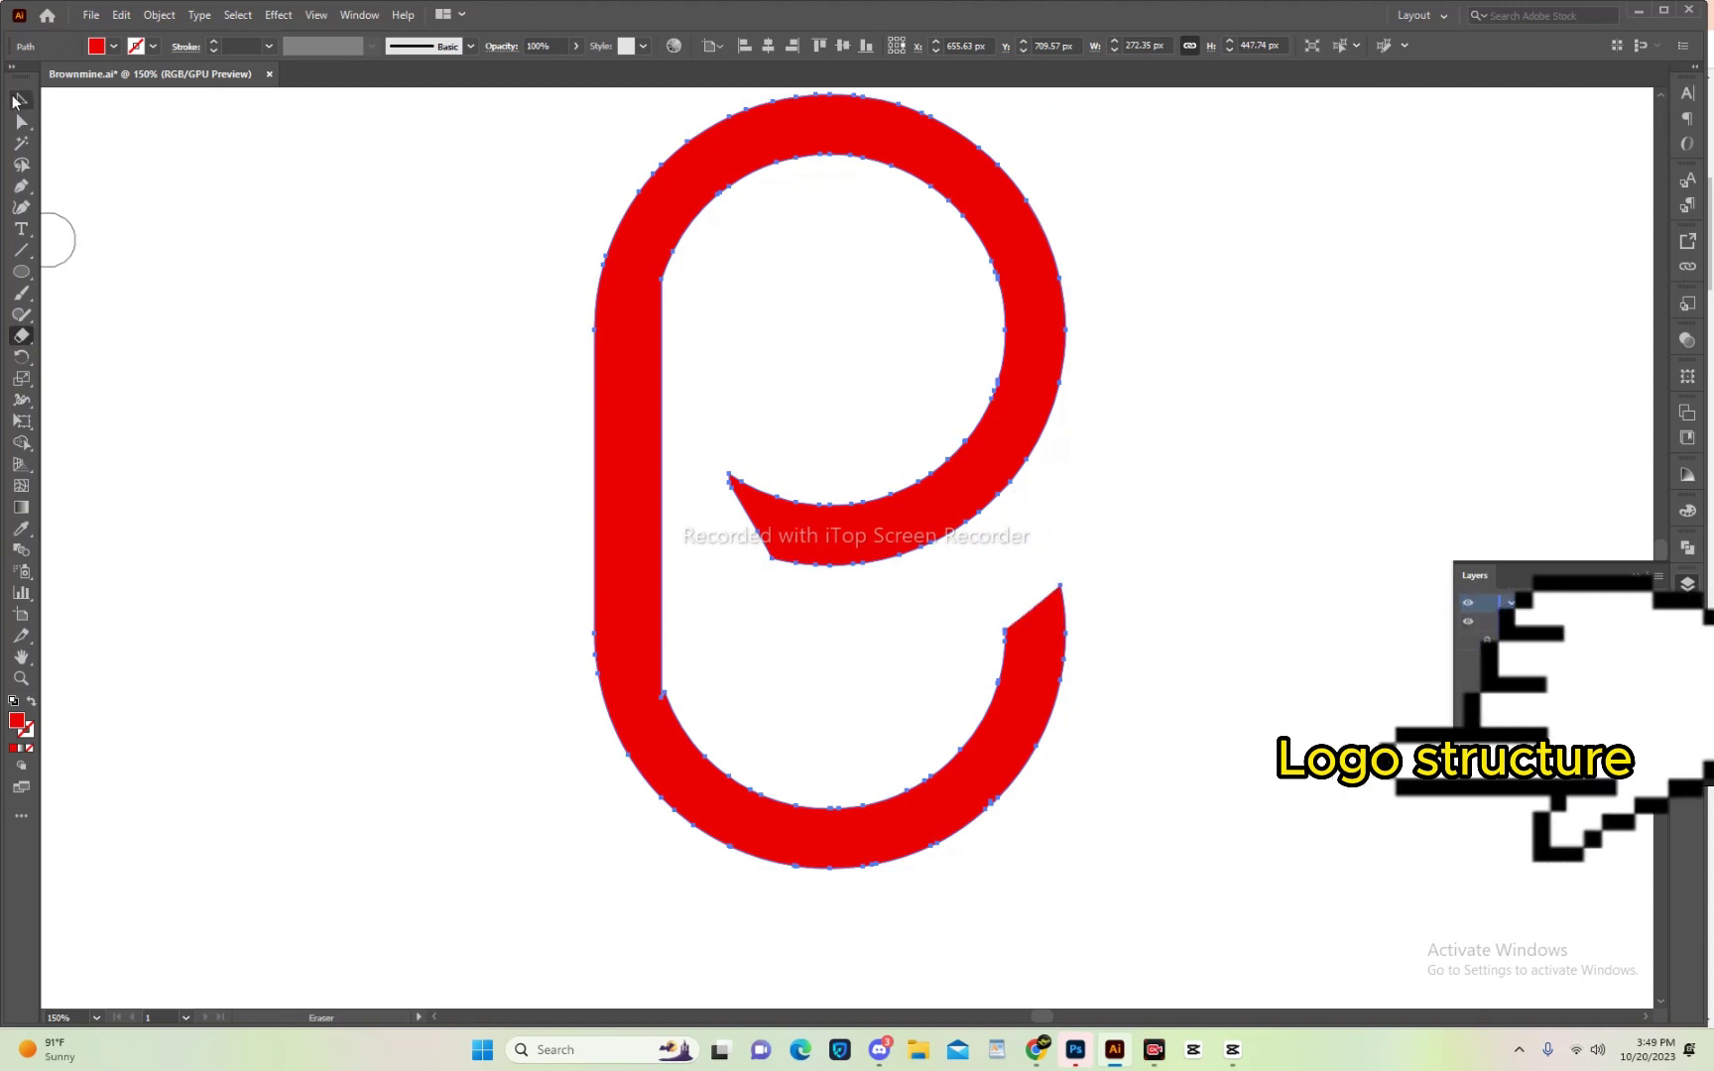
key("m")
left_click_drag(662, 720, 663, 720)
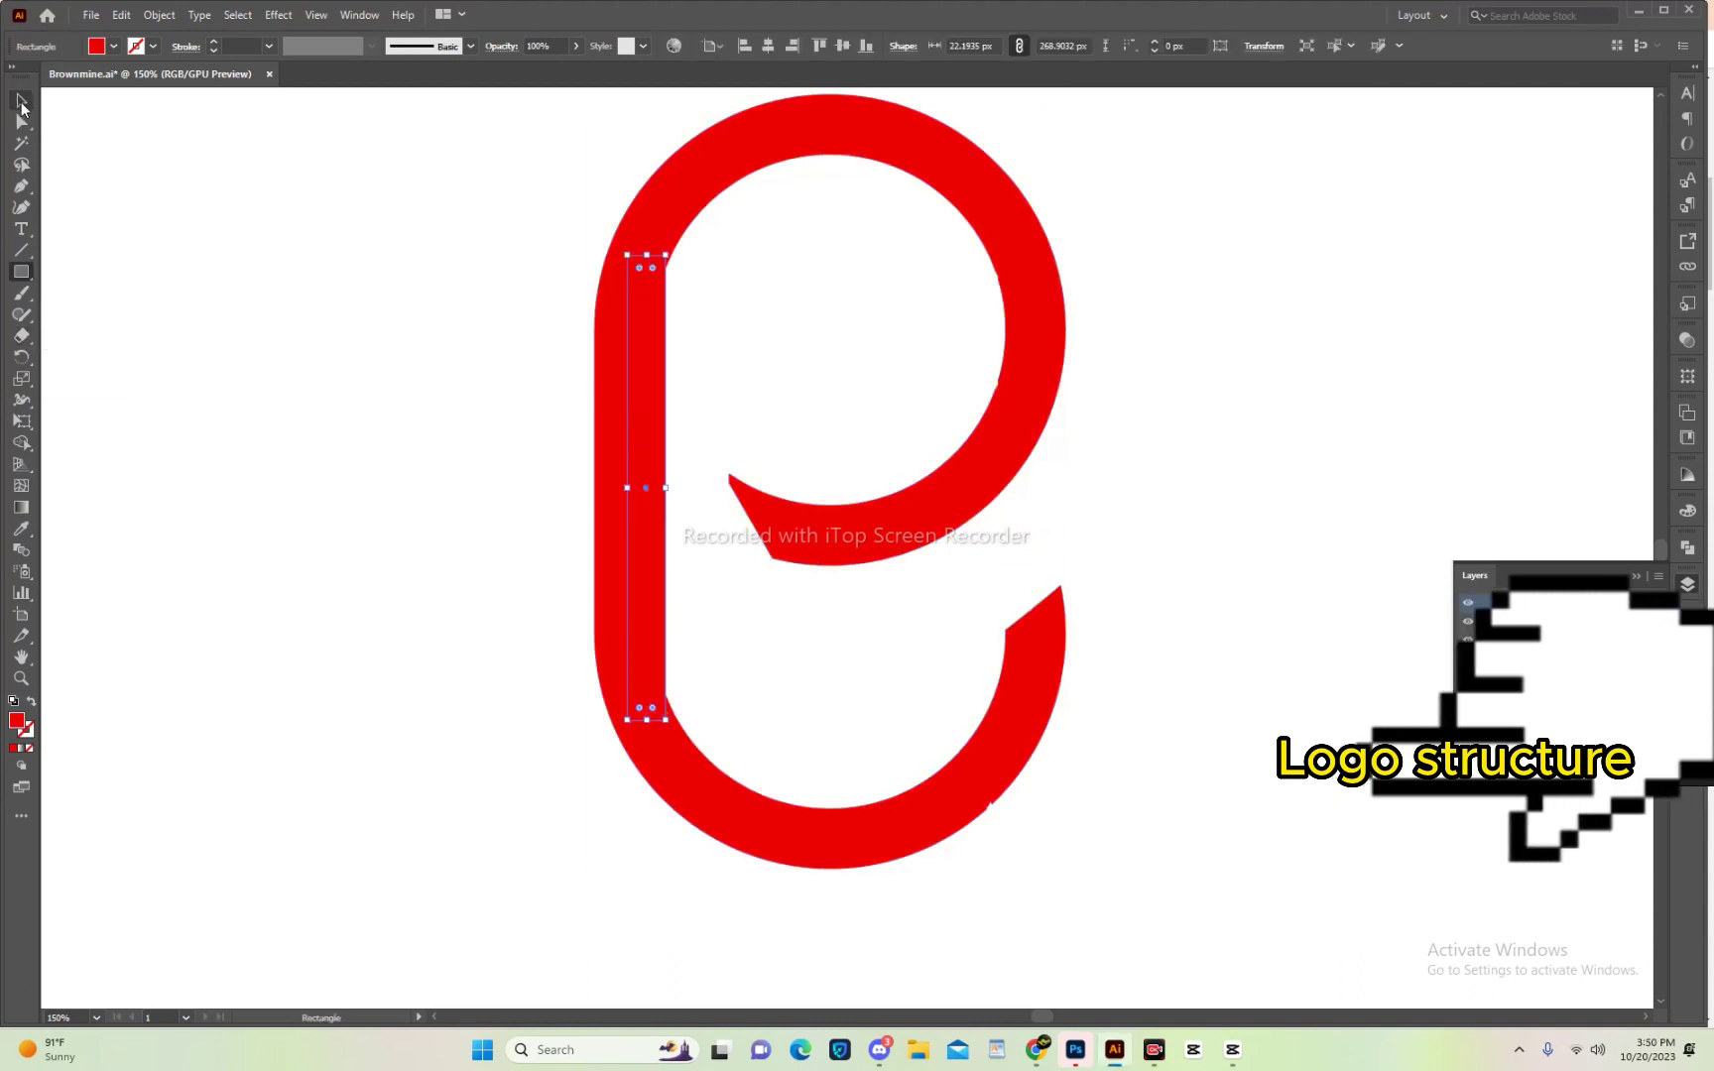
left_click_drag(449, 326, 1091, 892)
left_click(22, 187)
Draw a path from the notch tip, then deselect the logo.
left_click(1060, 587)
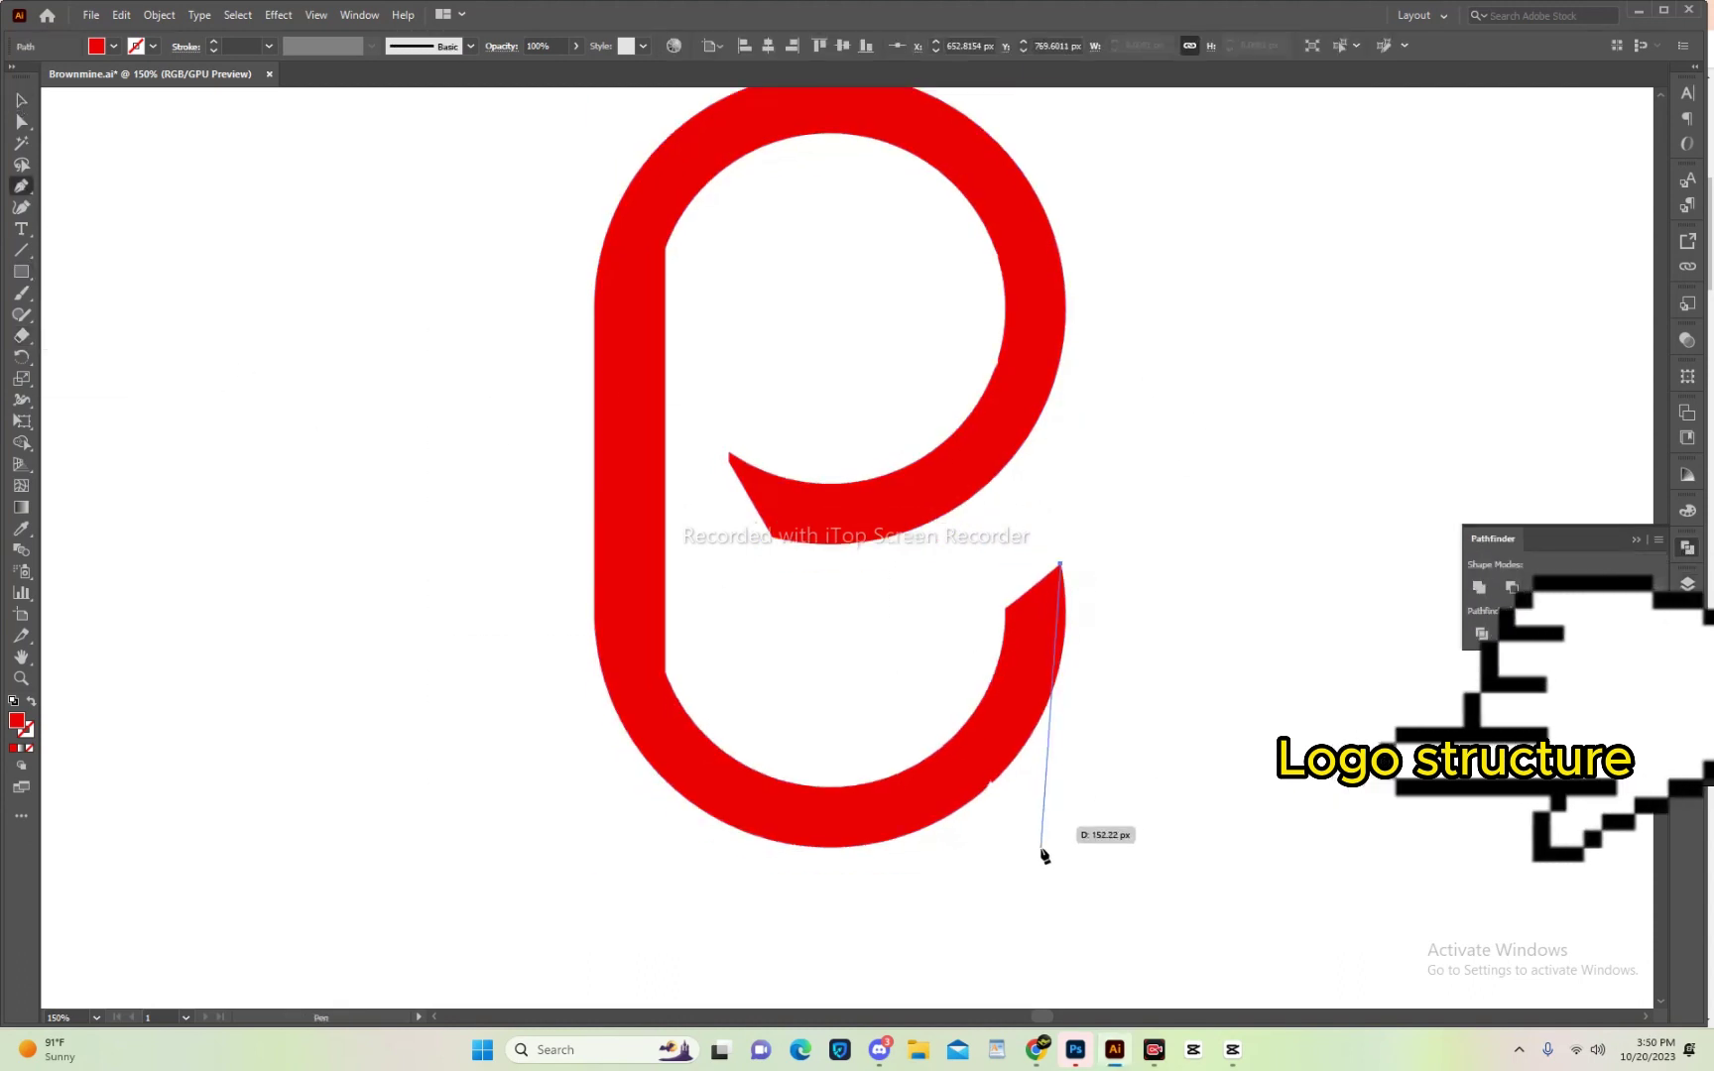
scroll(893, 744, "down", 3)
left_click_drag(944, 647, 788, 730)
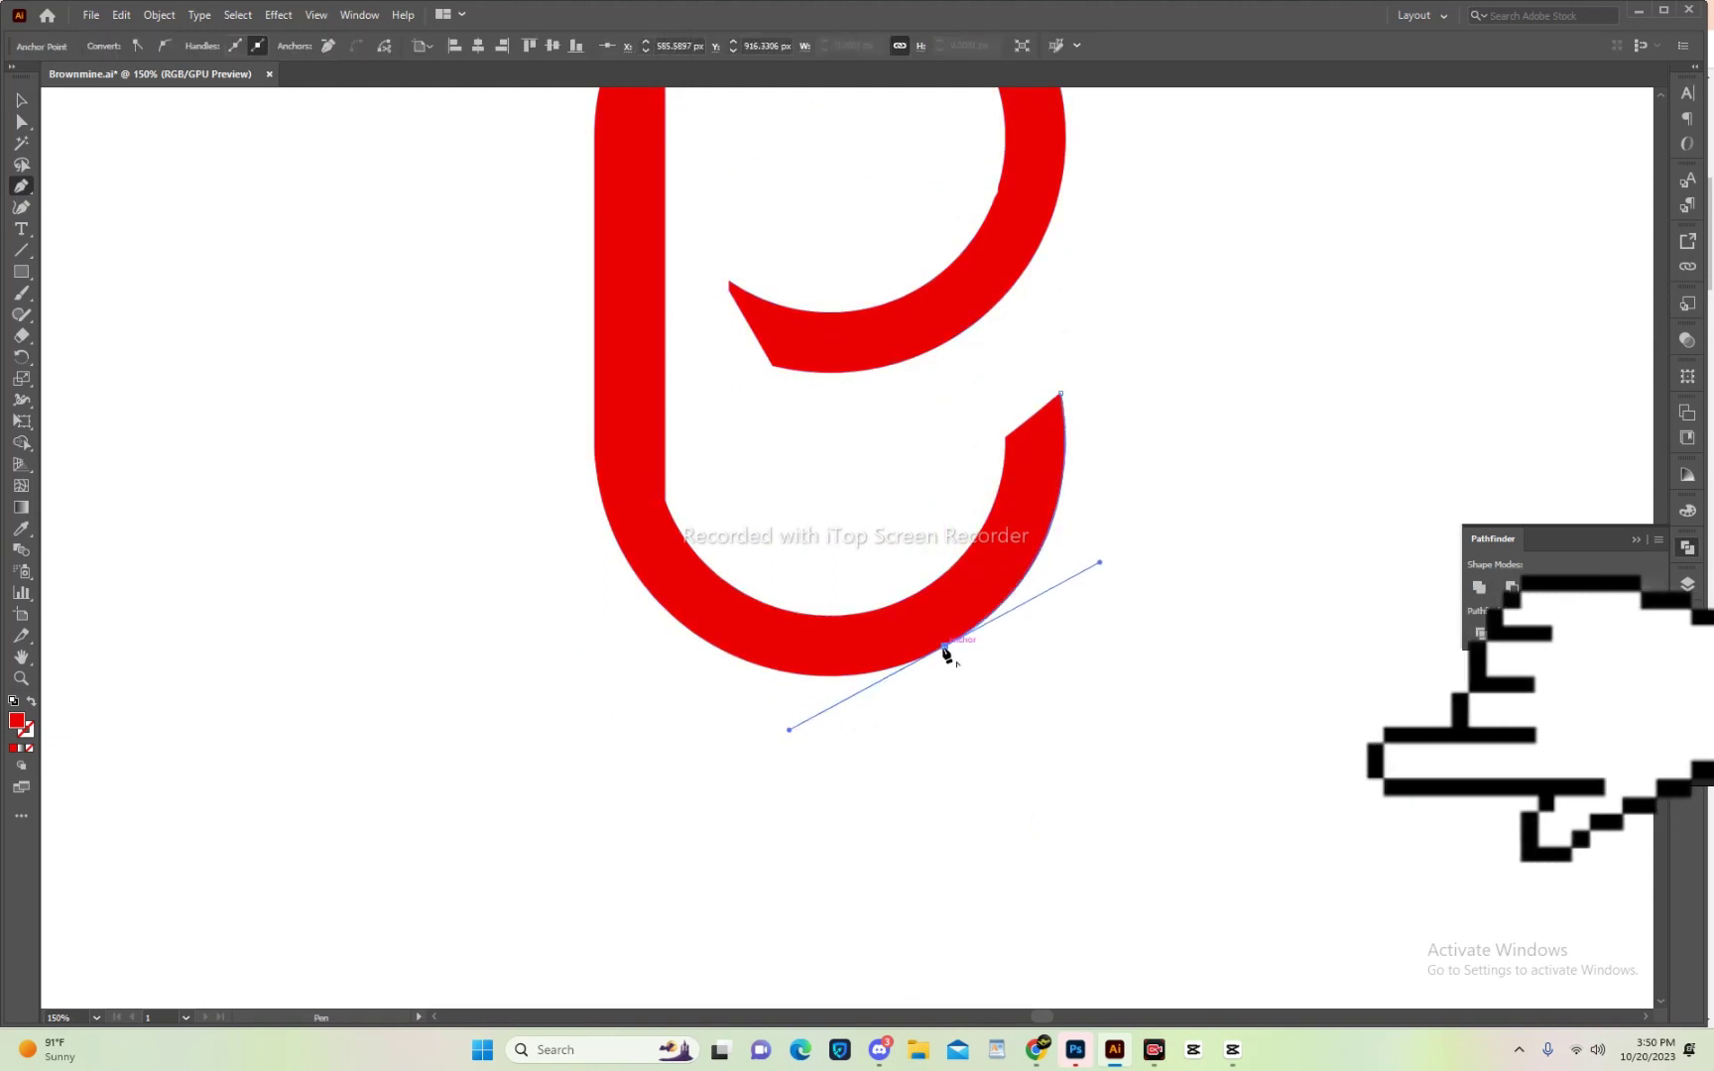
left_click(21, 100)
left_click(1225, 622)
scroll(1226, 622, "up", 4)
Pen-draw a curved shape along the bowl around the notch and cut it from the logo.
key("p")
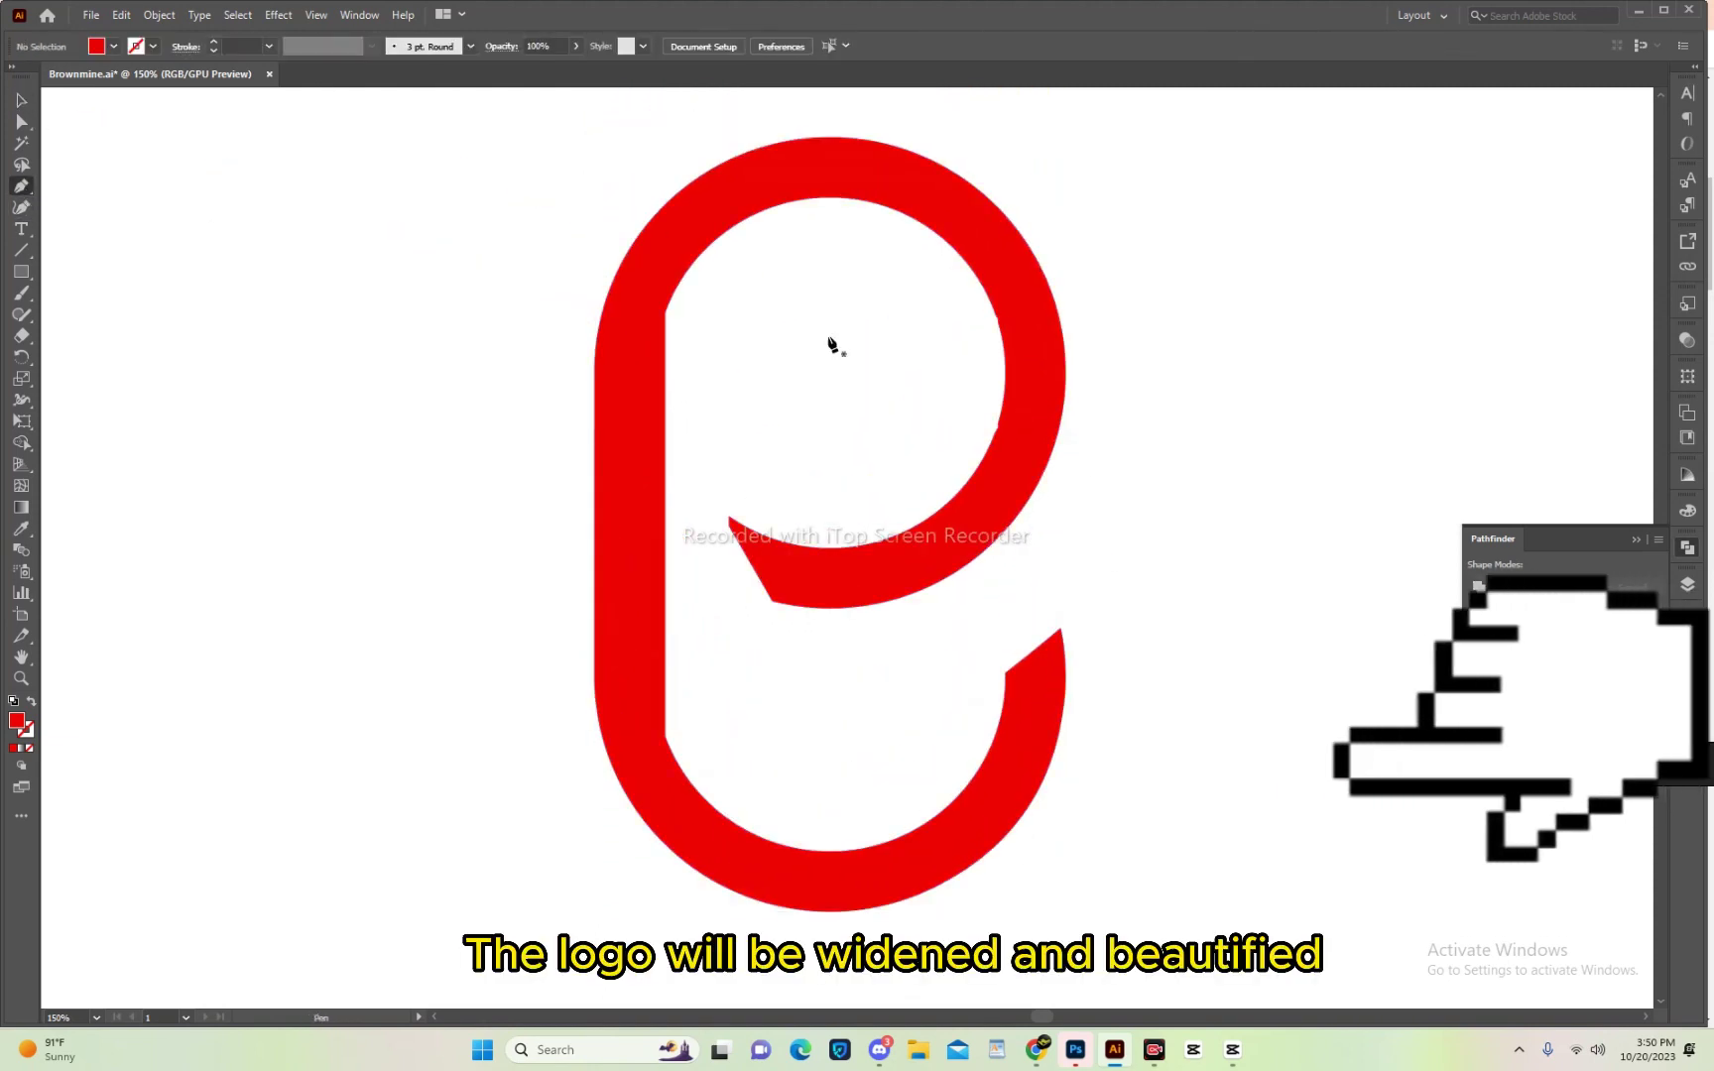
left_click(729, 522)
left_click_drag(941, 508, 1043, 421)
left_click_drag(938, 235, 870, 183)
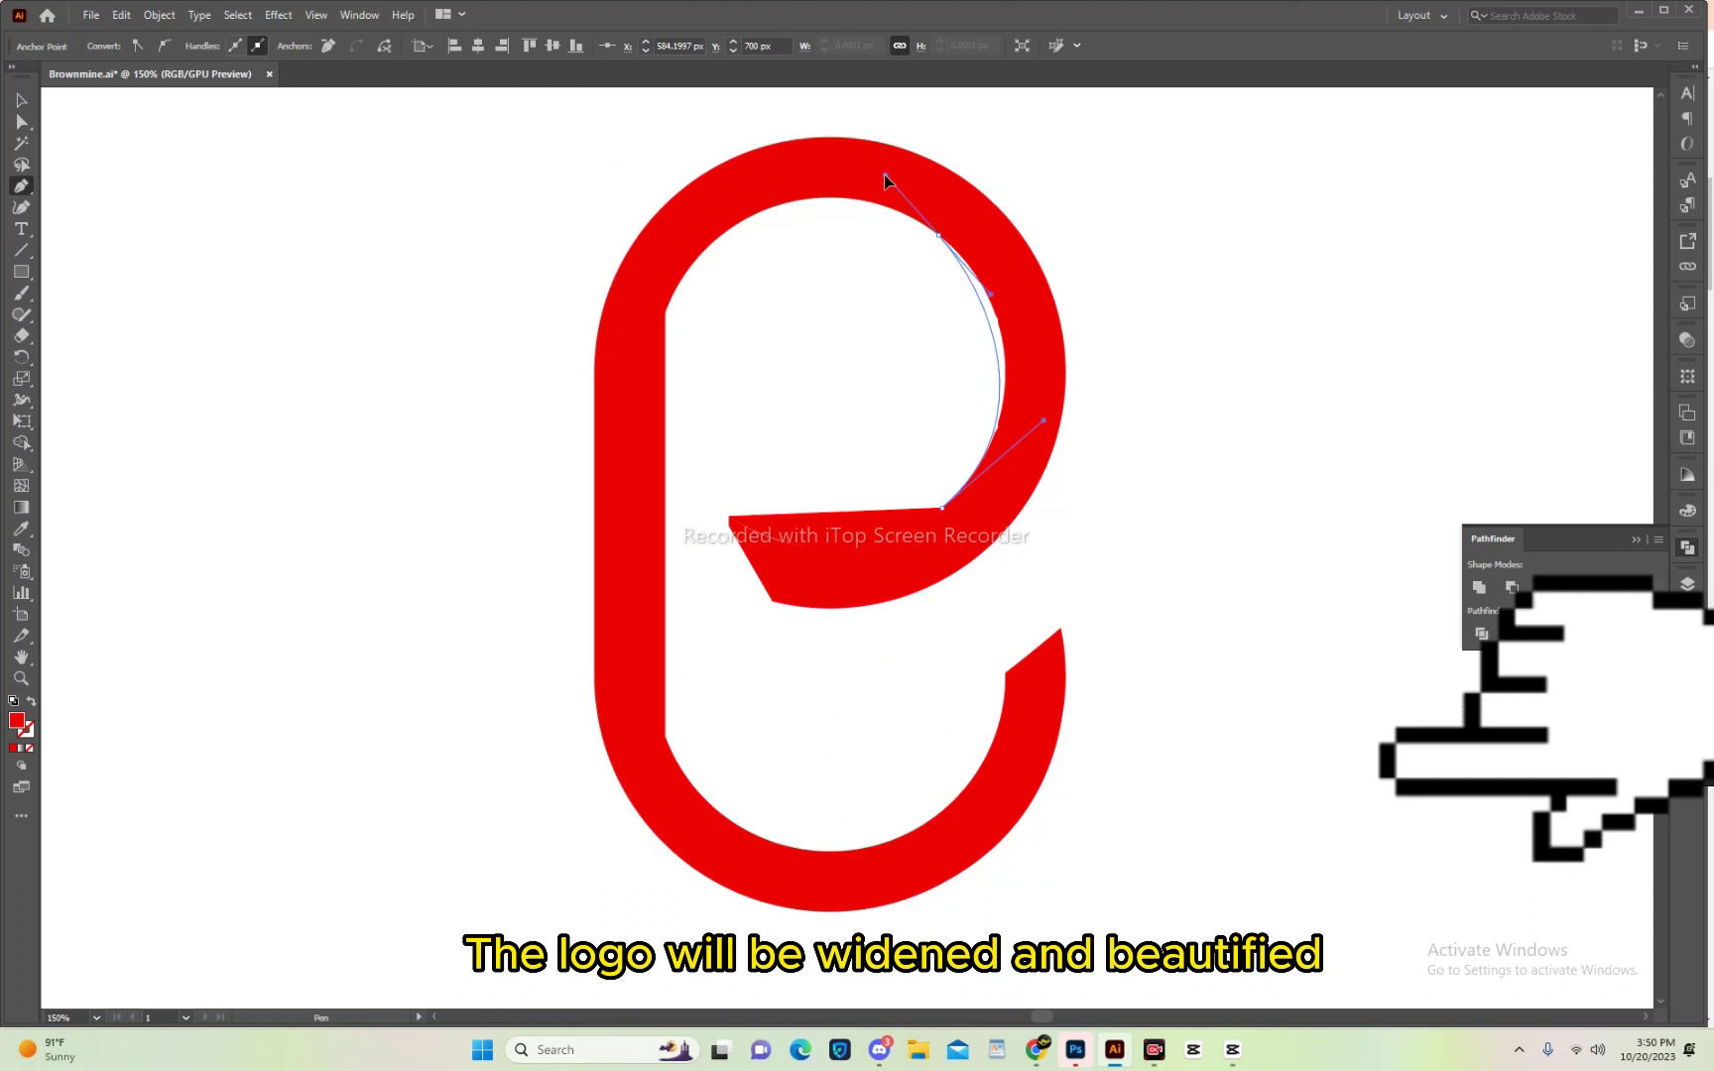
left_click(729, 523)
left_click(1478, 586)
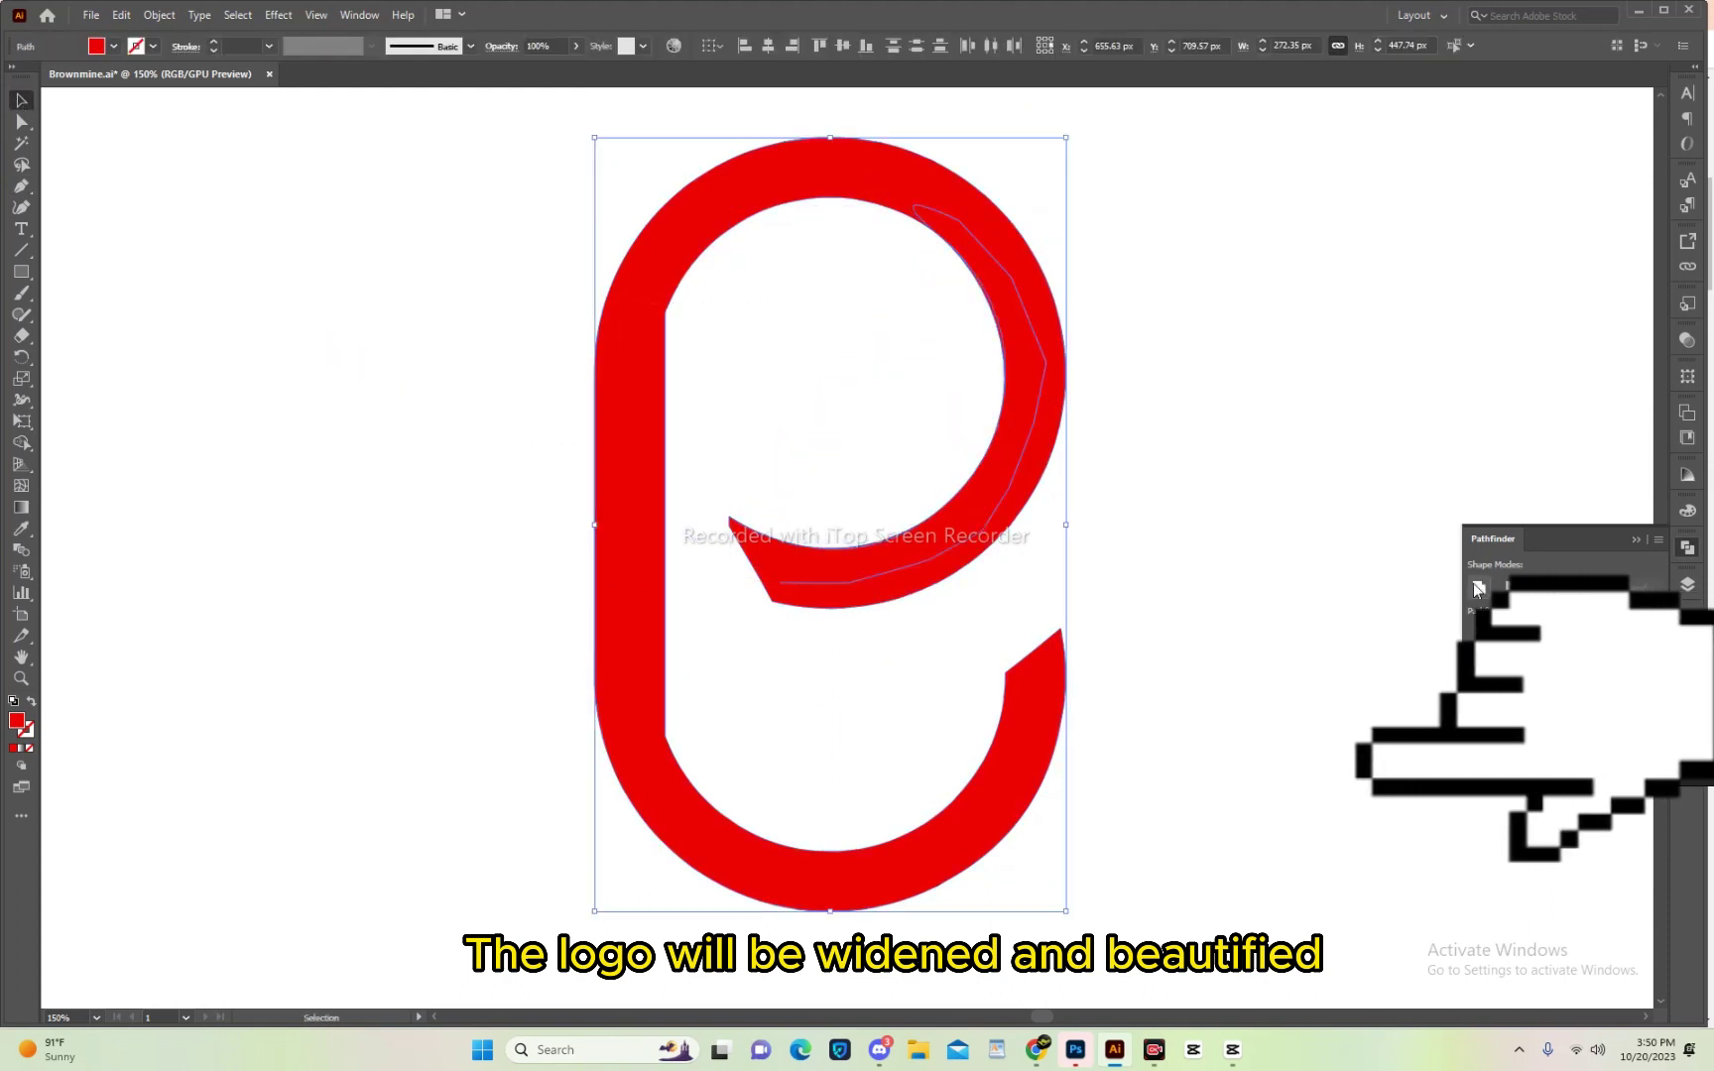
left_click(1373, 583)
Apply an Offset Path effect with round joins and a raised offset to the whole logo.
key("ctrl+0")
key("ctrl+a")
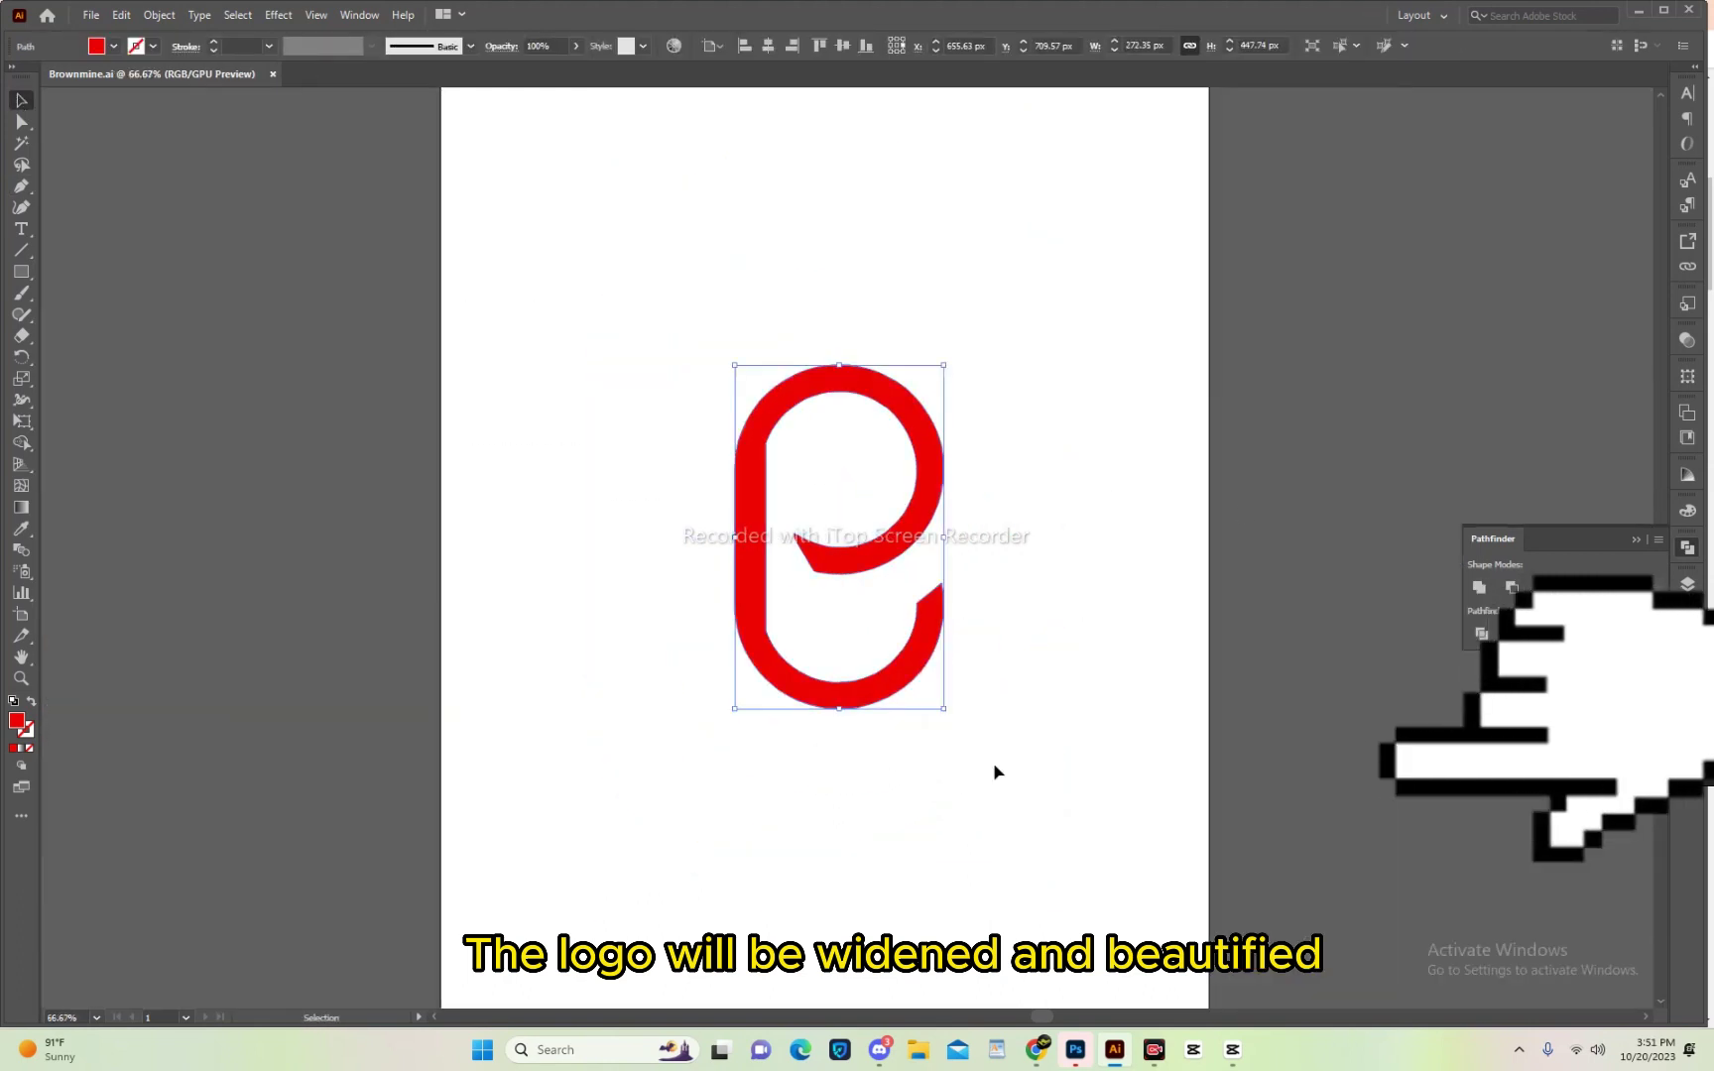
left_click(279, 15)
left_click(506, 168)
left_click(317, 294)
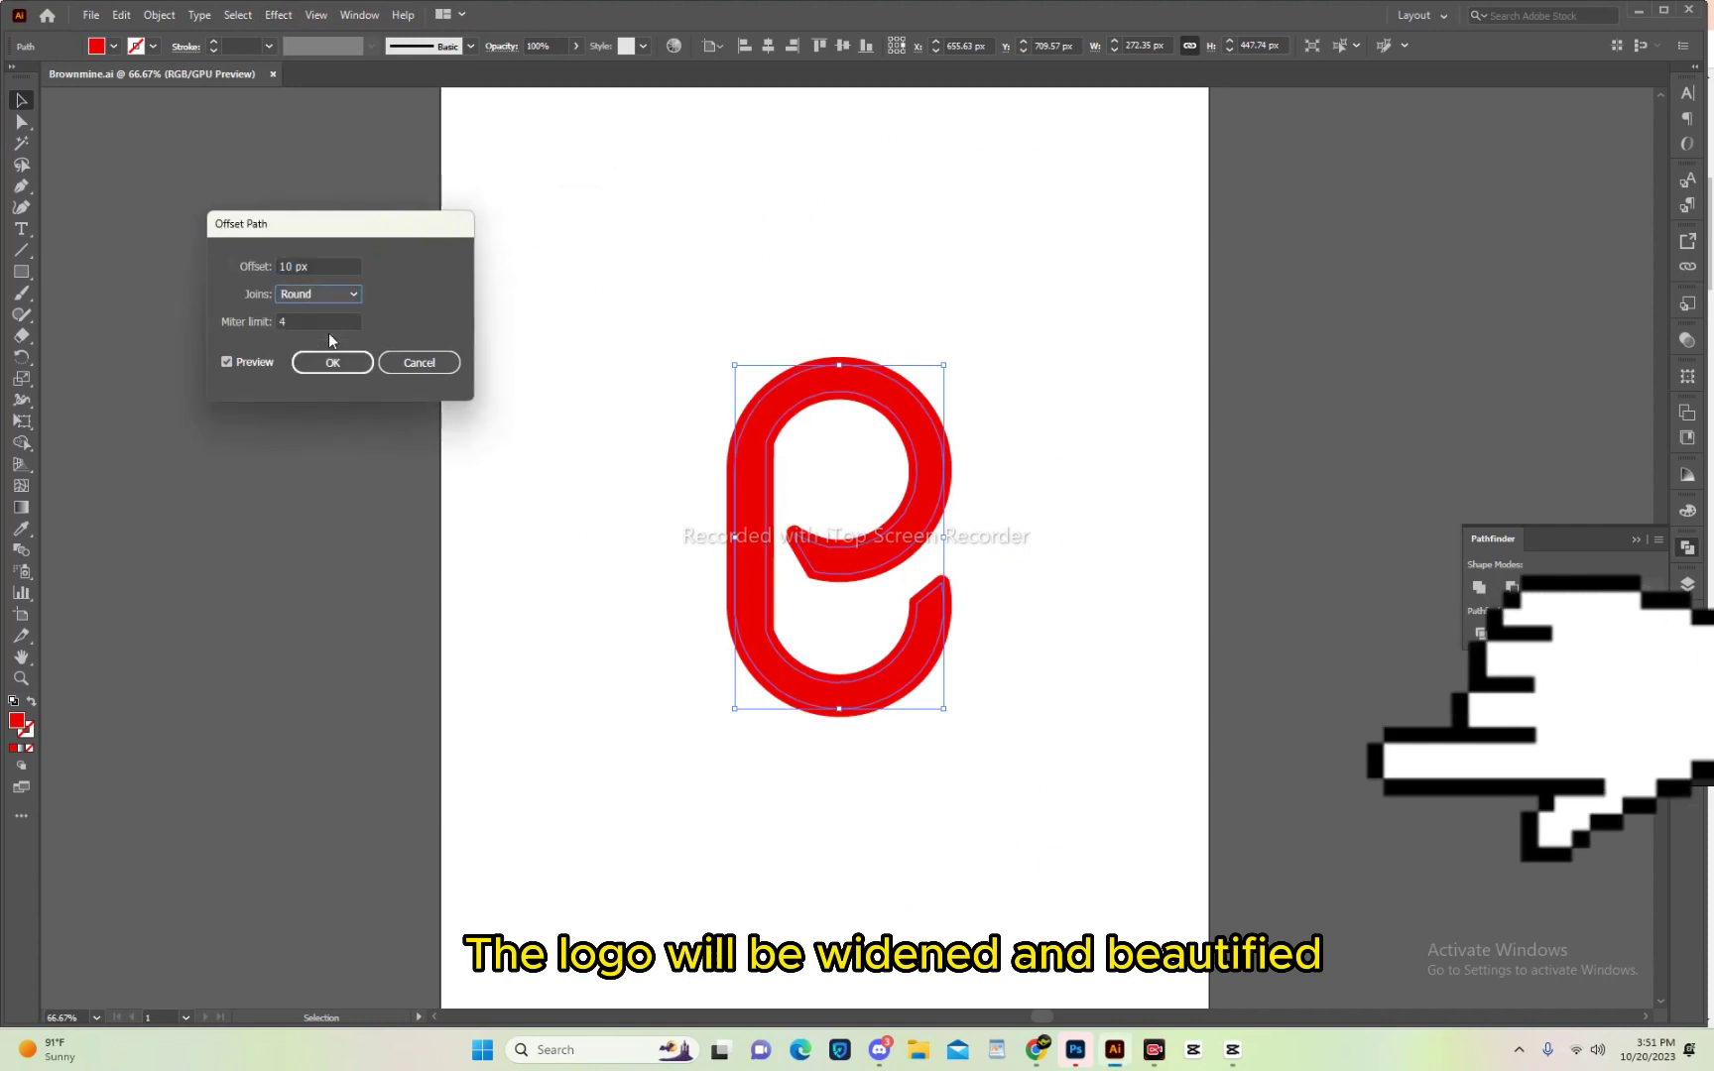
left_click(307, 328)
left_click(317, 294)
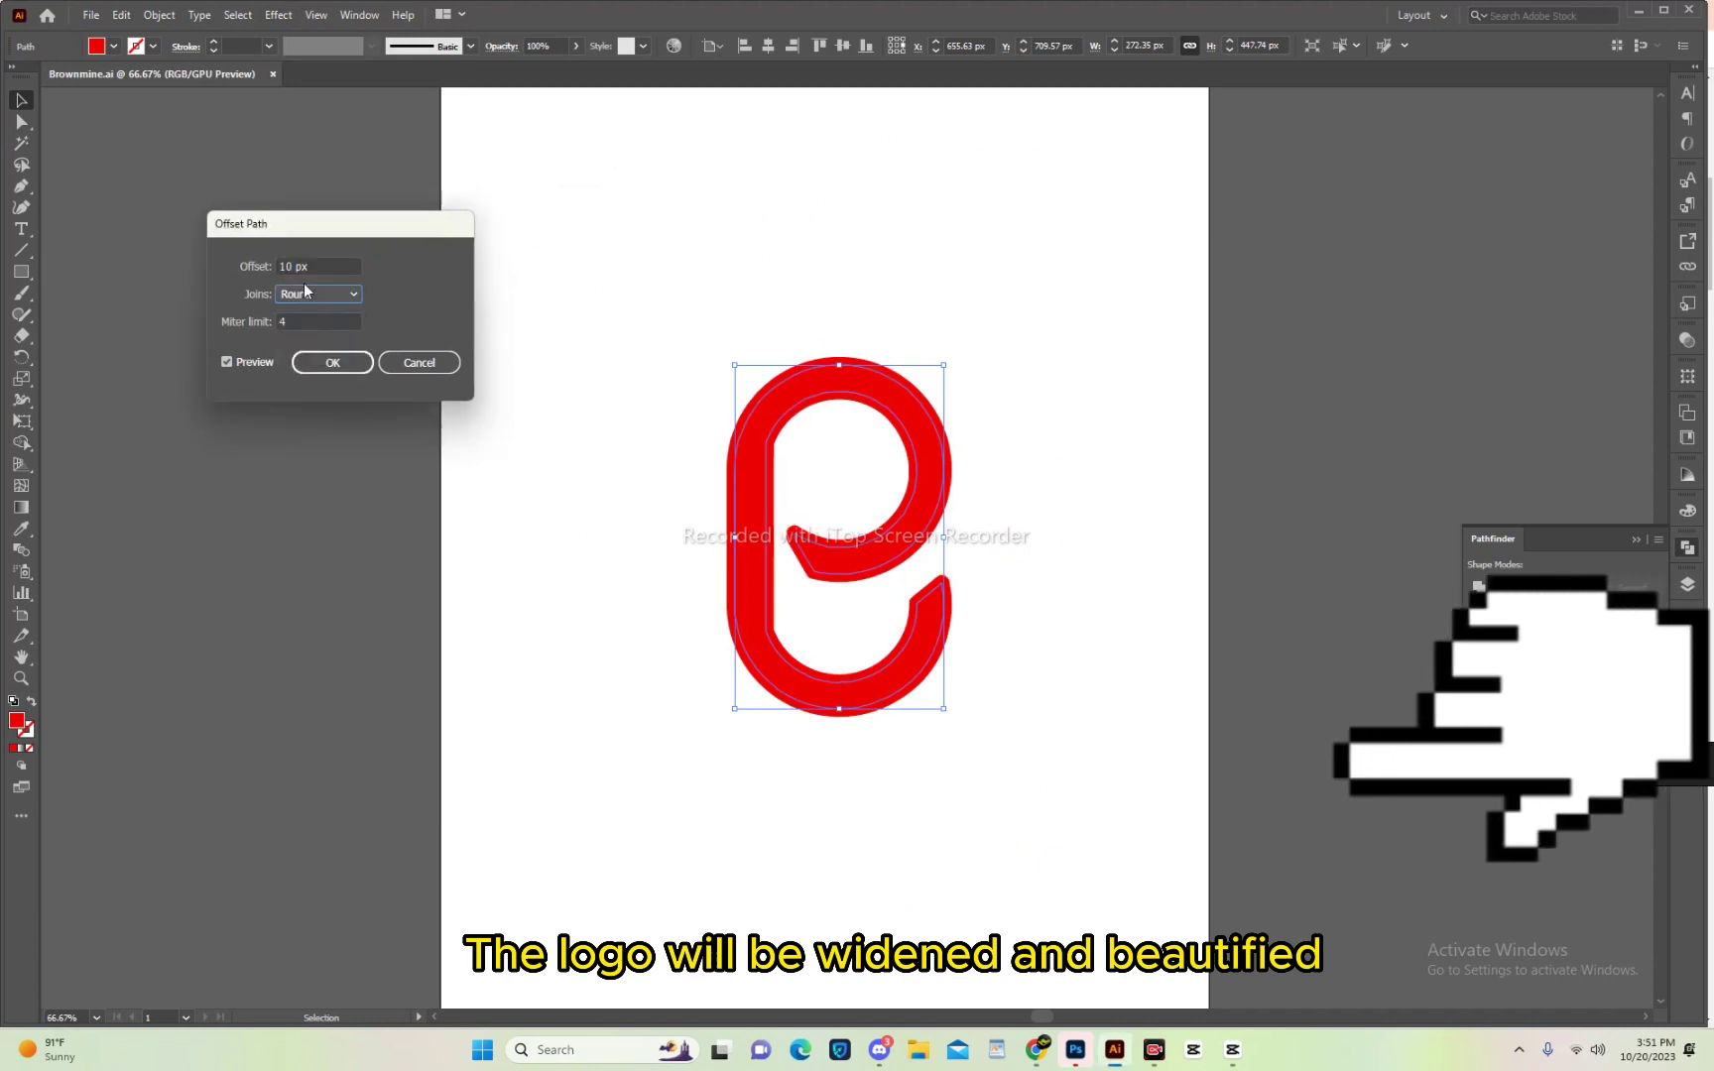
left_click(317, 268)
key("Up")
key("Up")
key("Up")
left_click(333, 362)
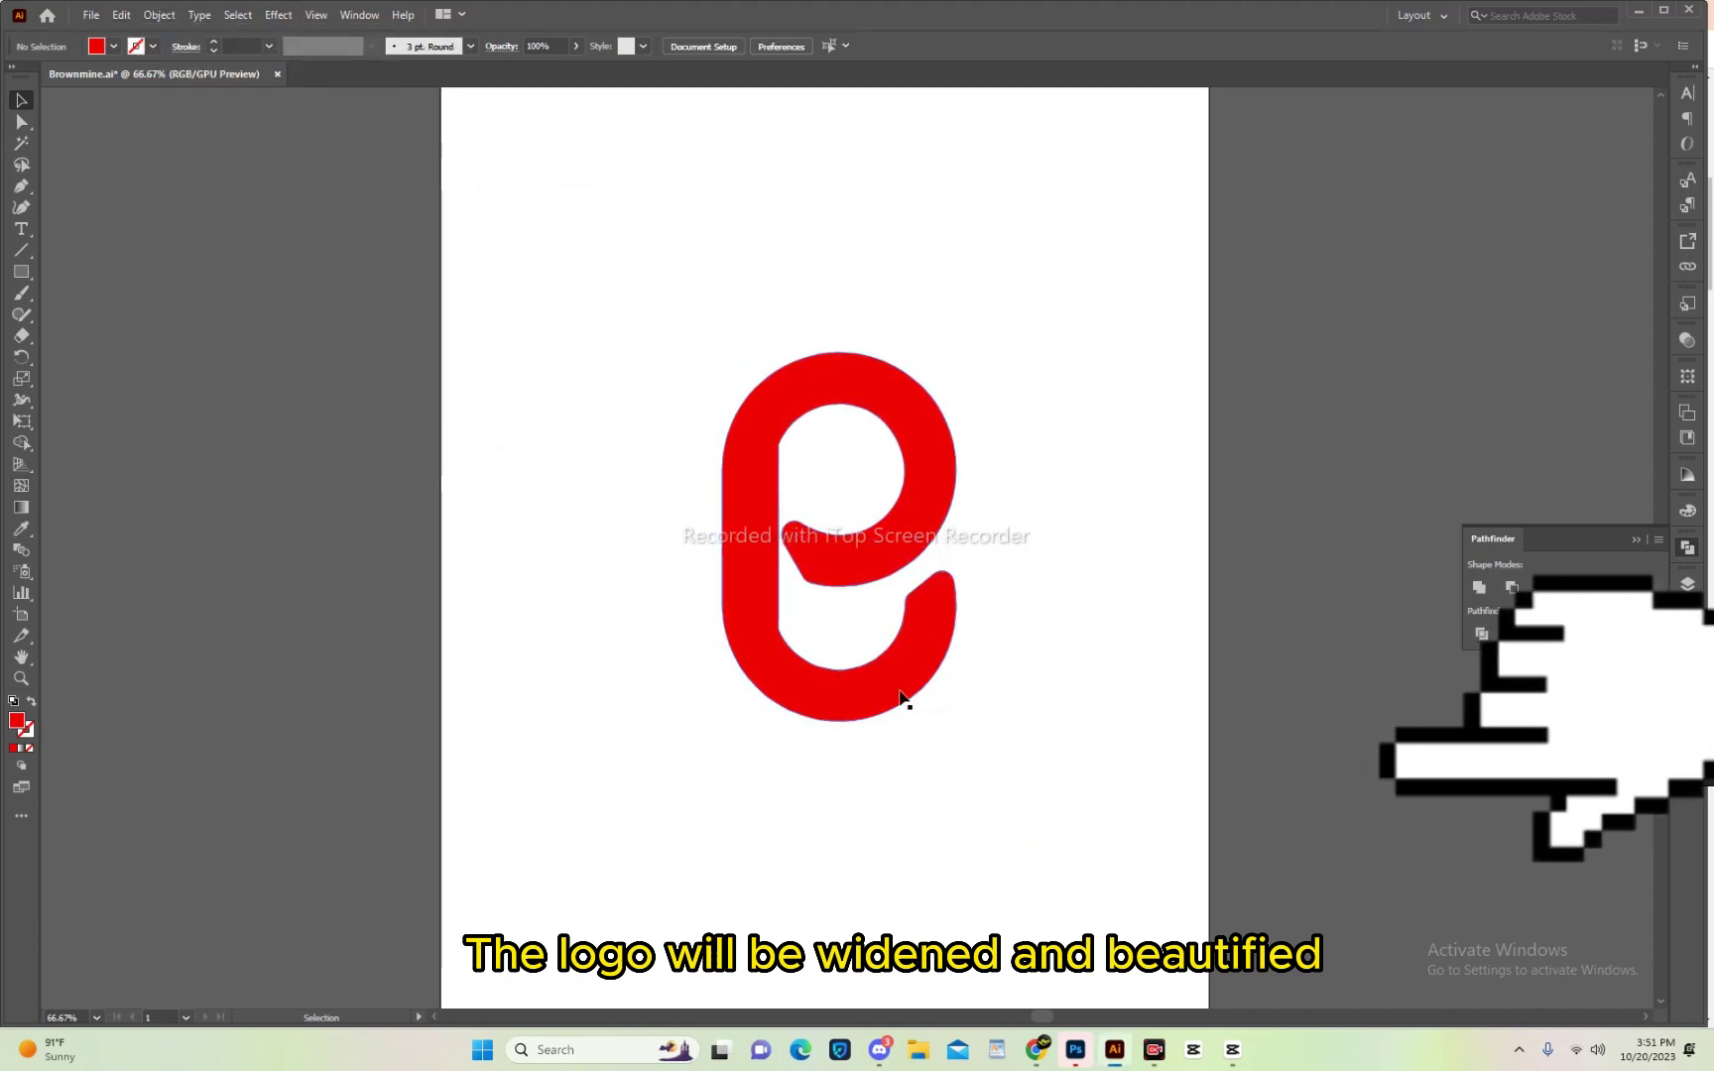
Zoom in on the logo and erase the rounded tip of the upper tail flat.
right_click(898, 694)
left_click(587, 898)
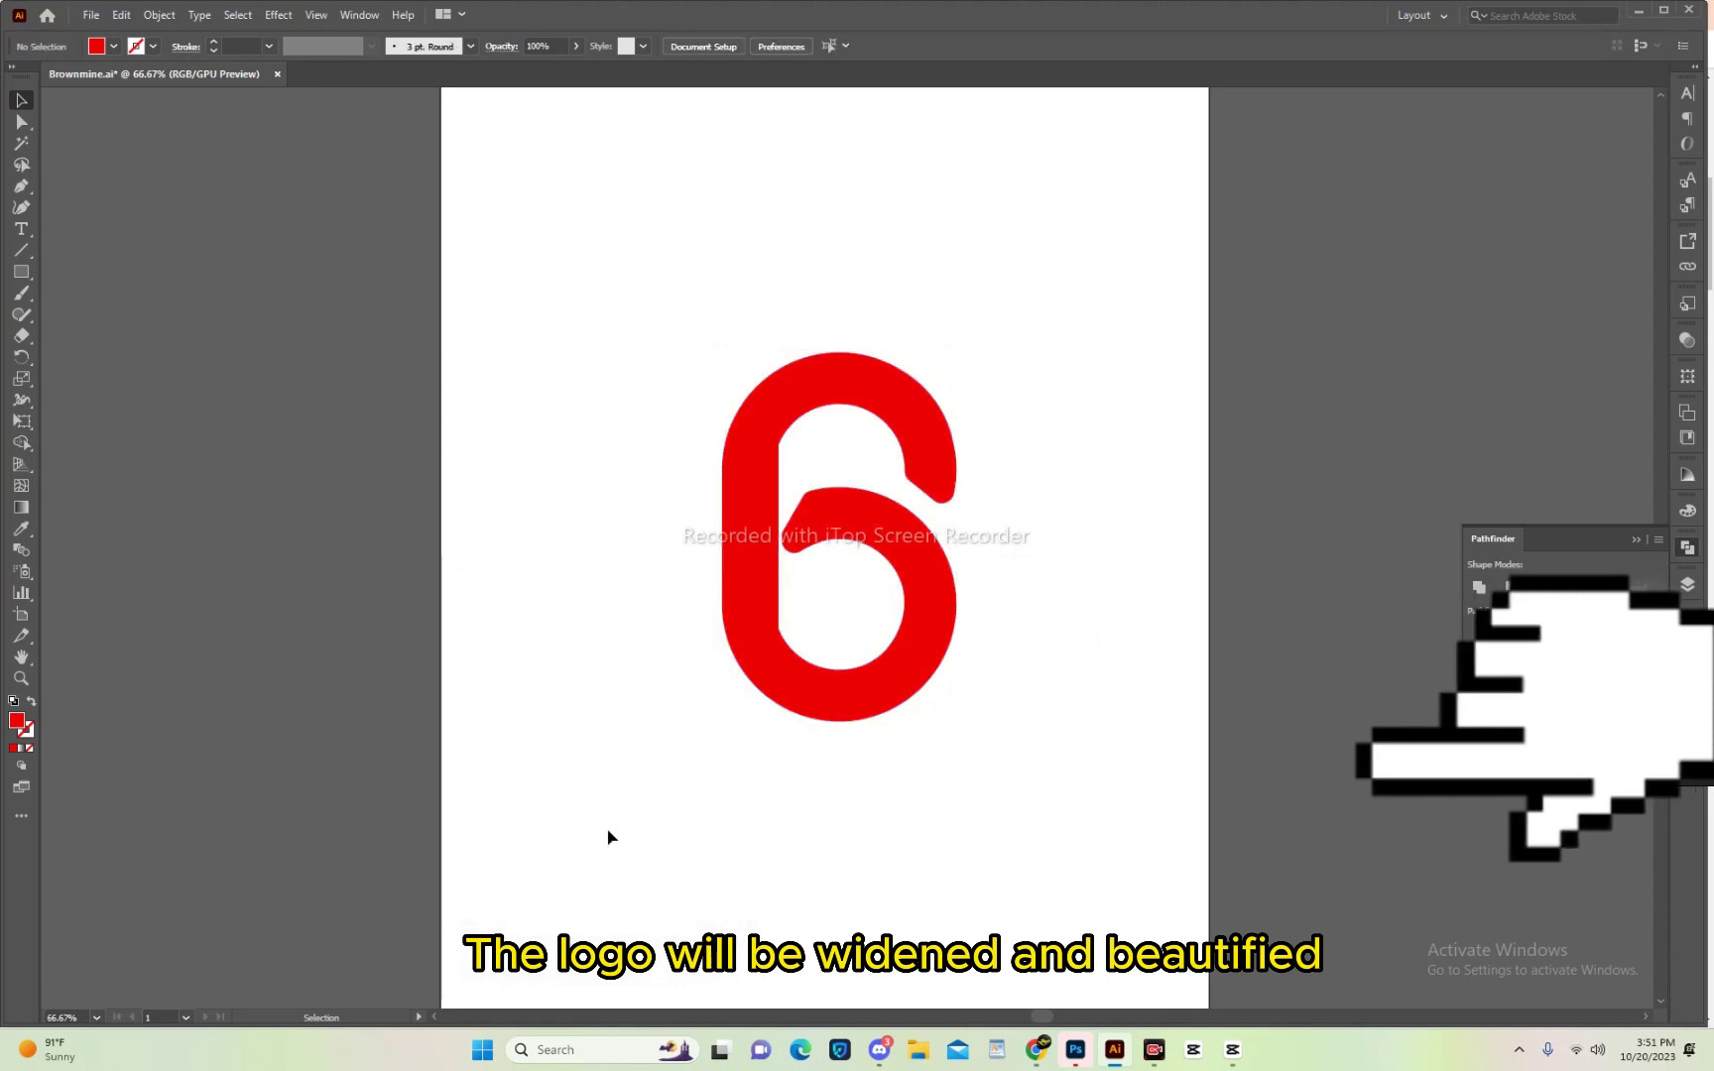
key("z")
left_click(853, 603)
key("ctrl+plus")
key("ctrl+minus")
key("ctrl+minus")
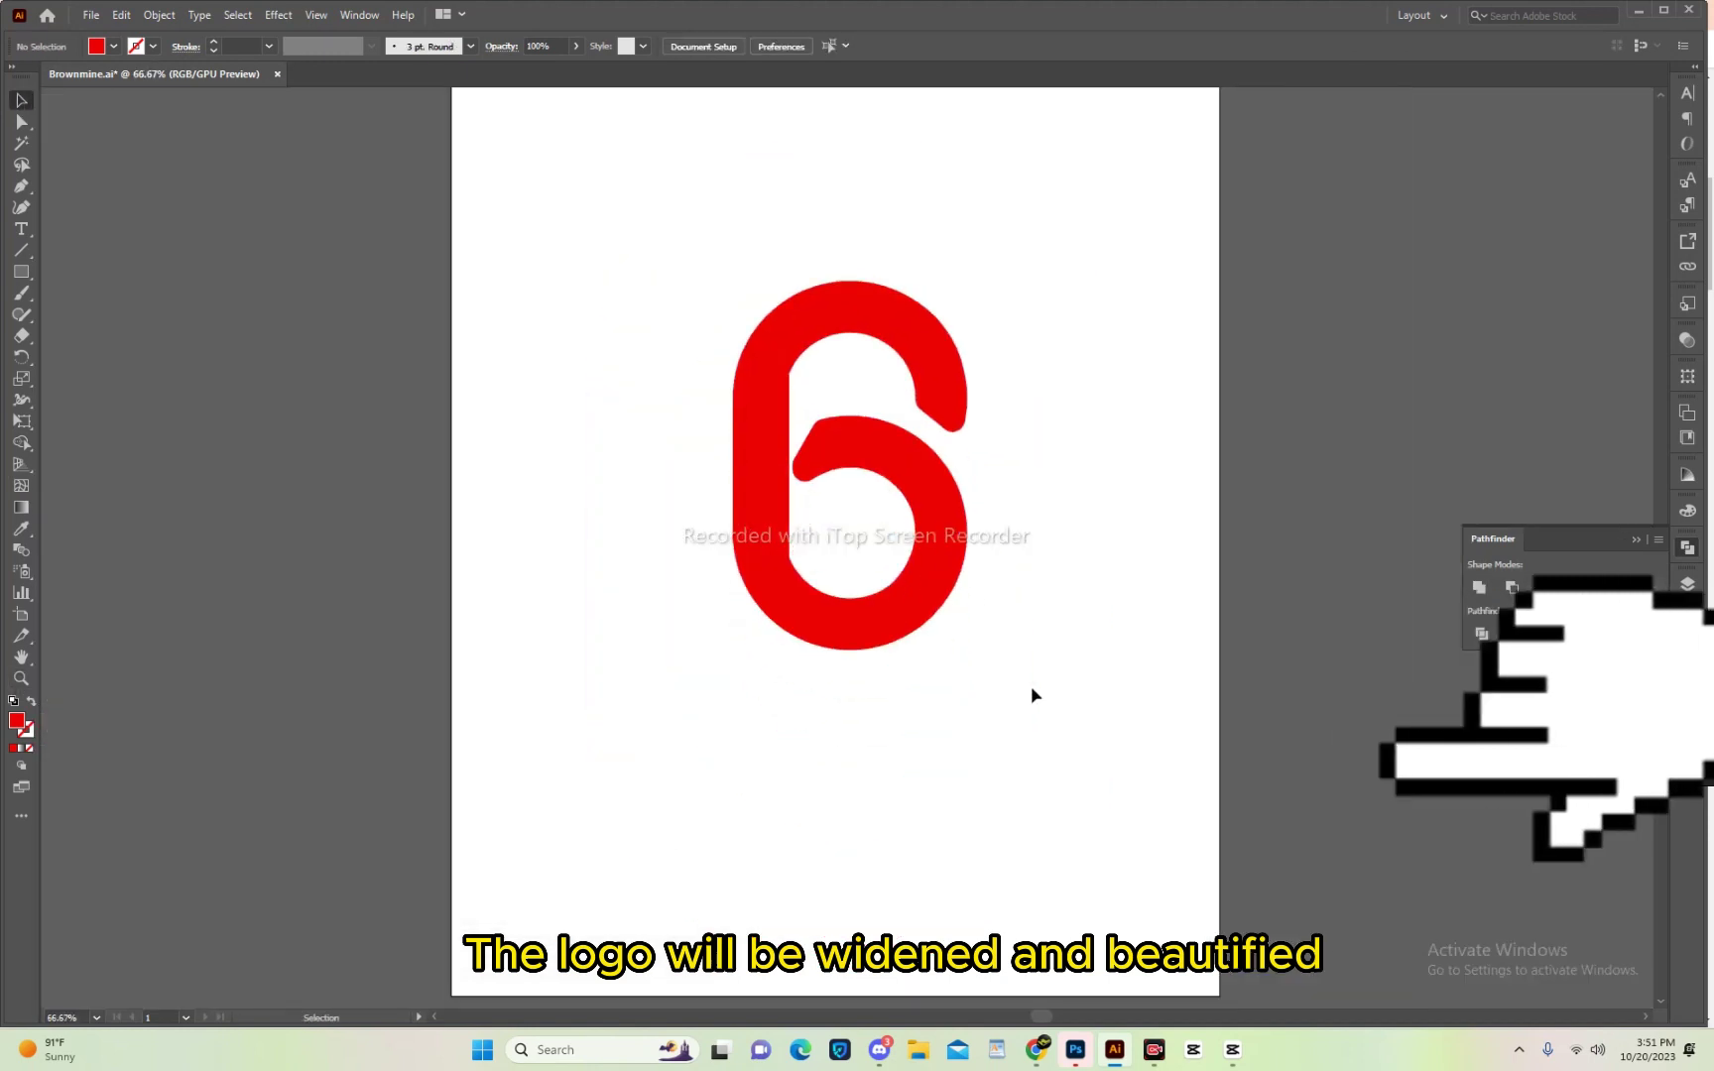
key("ctrl+plus")
left_click(840, 527)
key("ctrl+a")
key("shift+e")
left_click_drag(700, 542, 700, 325)
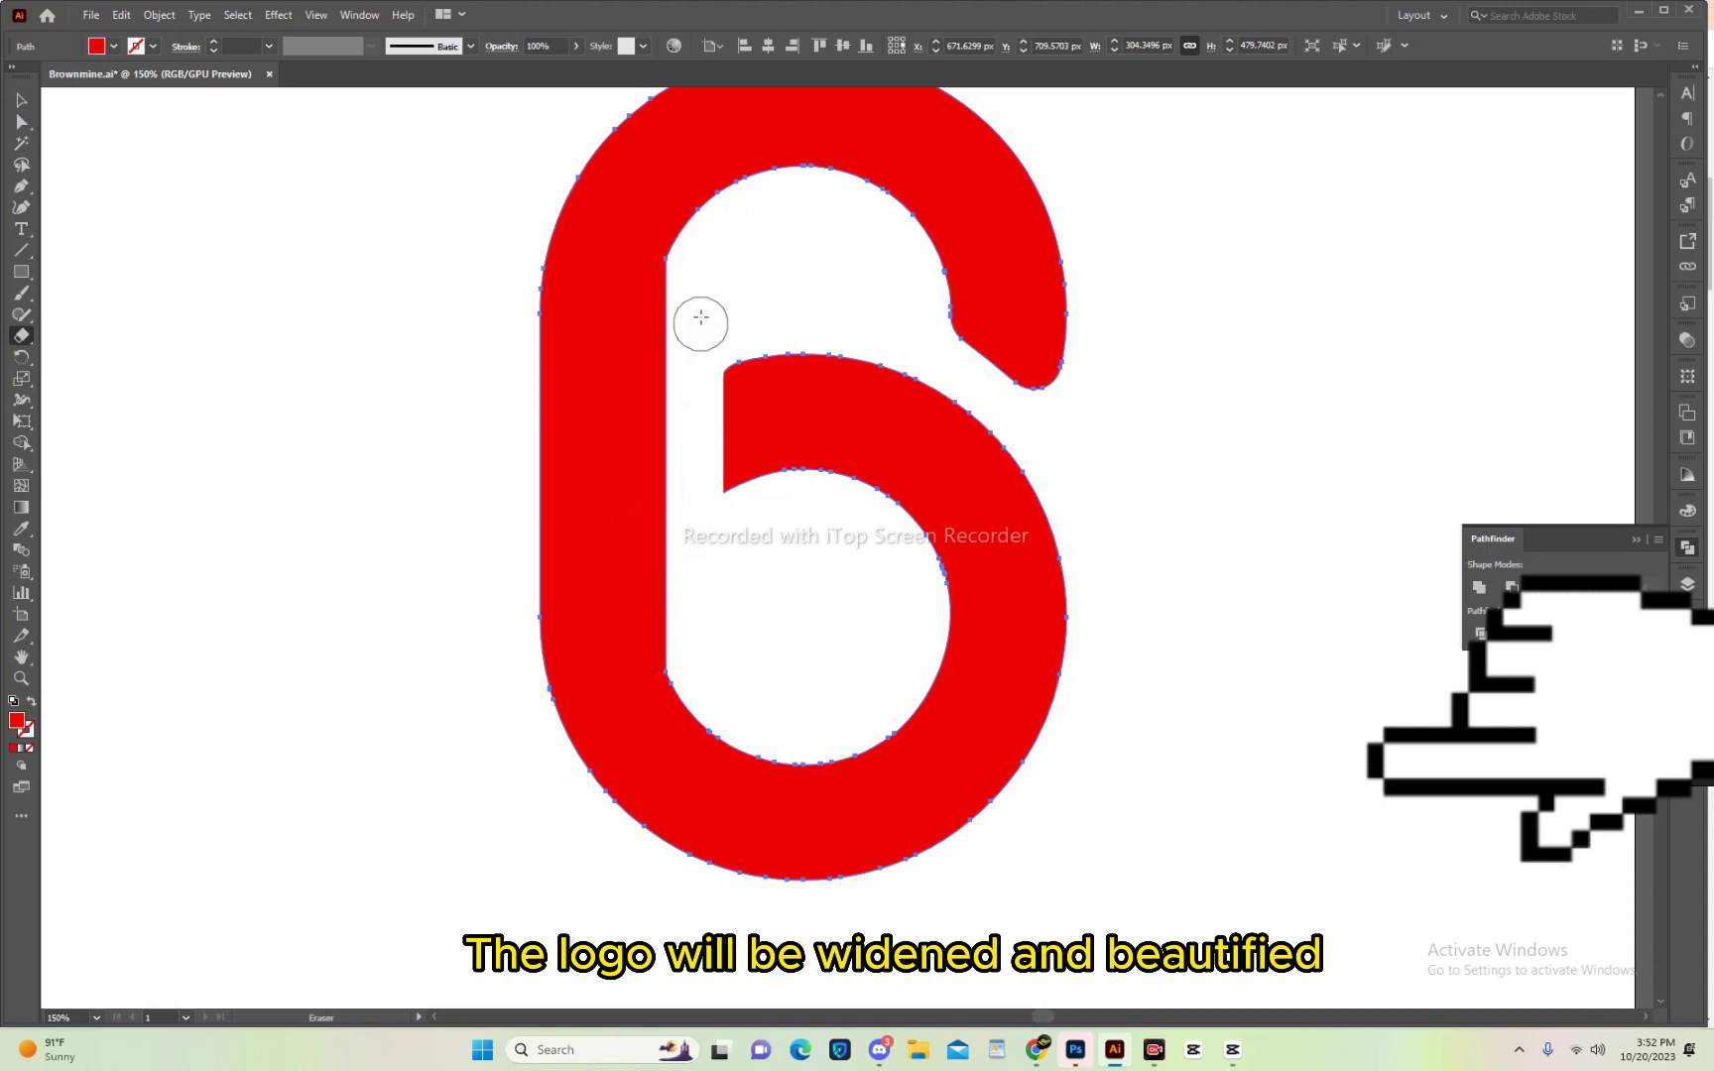
Duplicate the 6 up-right, erase the copy down to an arc, and send it behind.
key("v")
left_click_drag(967, 809, 1026, 815)
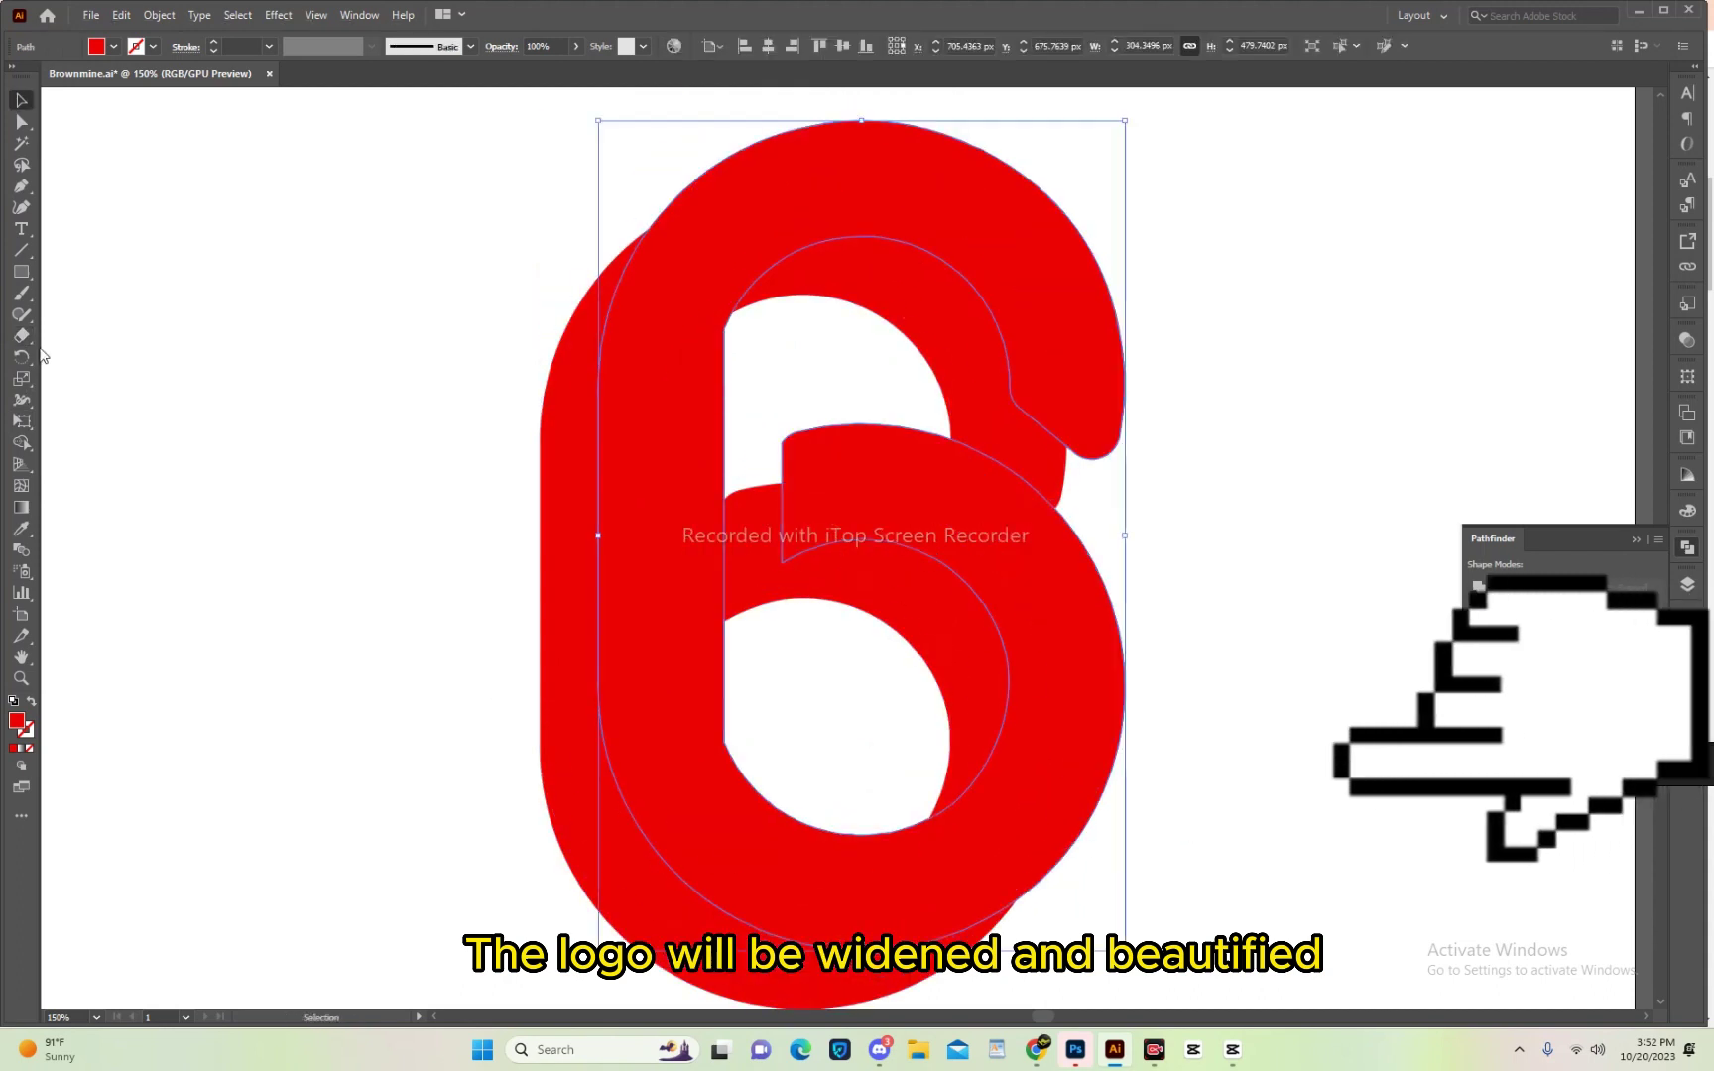
key("shift+e")
left_click_drag(1278, 757, 1033, 288)
key("v")
left_click(1048, 573)
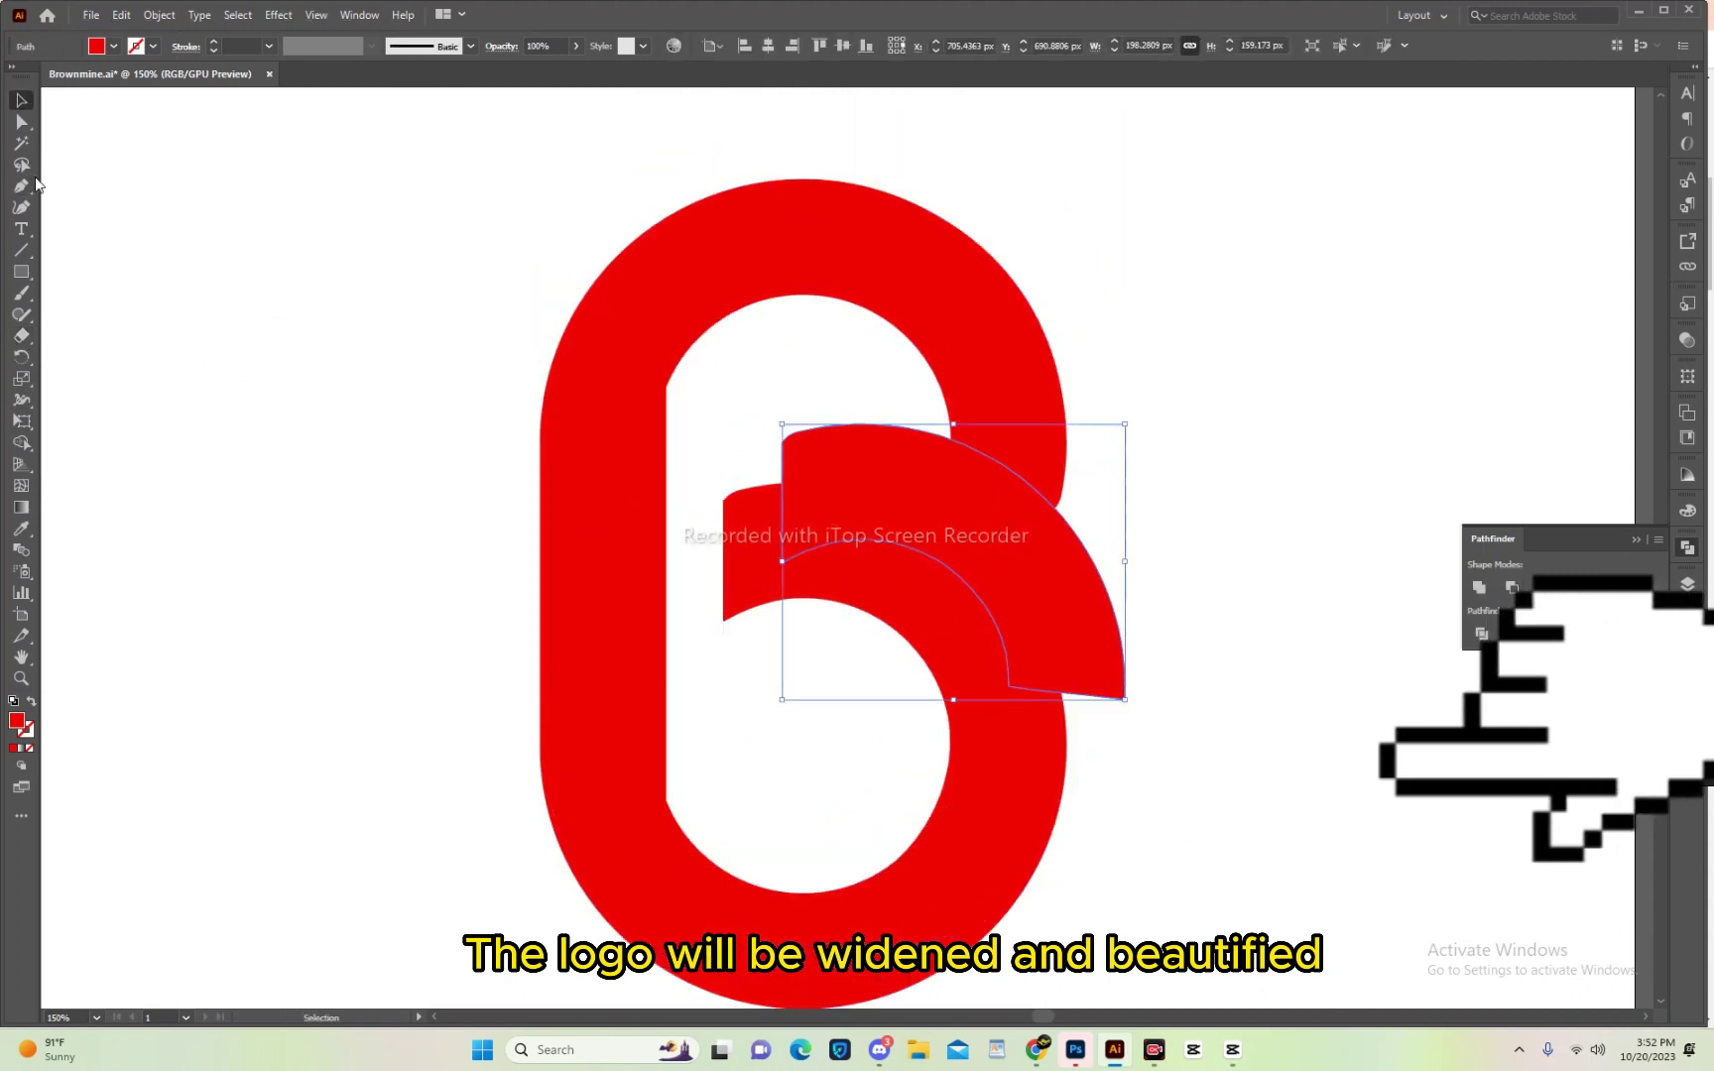
right_click(875, 521)
left_click(1159, 871)
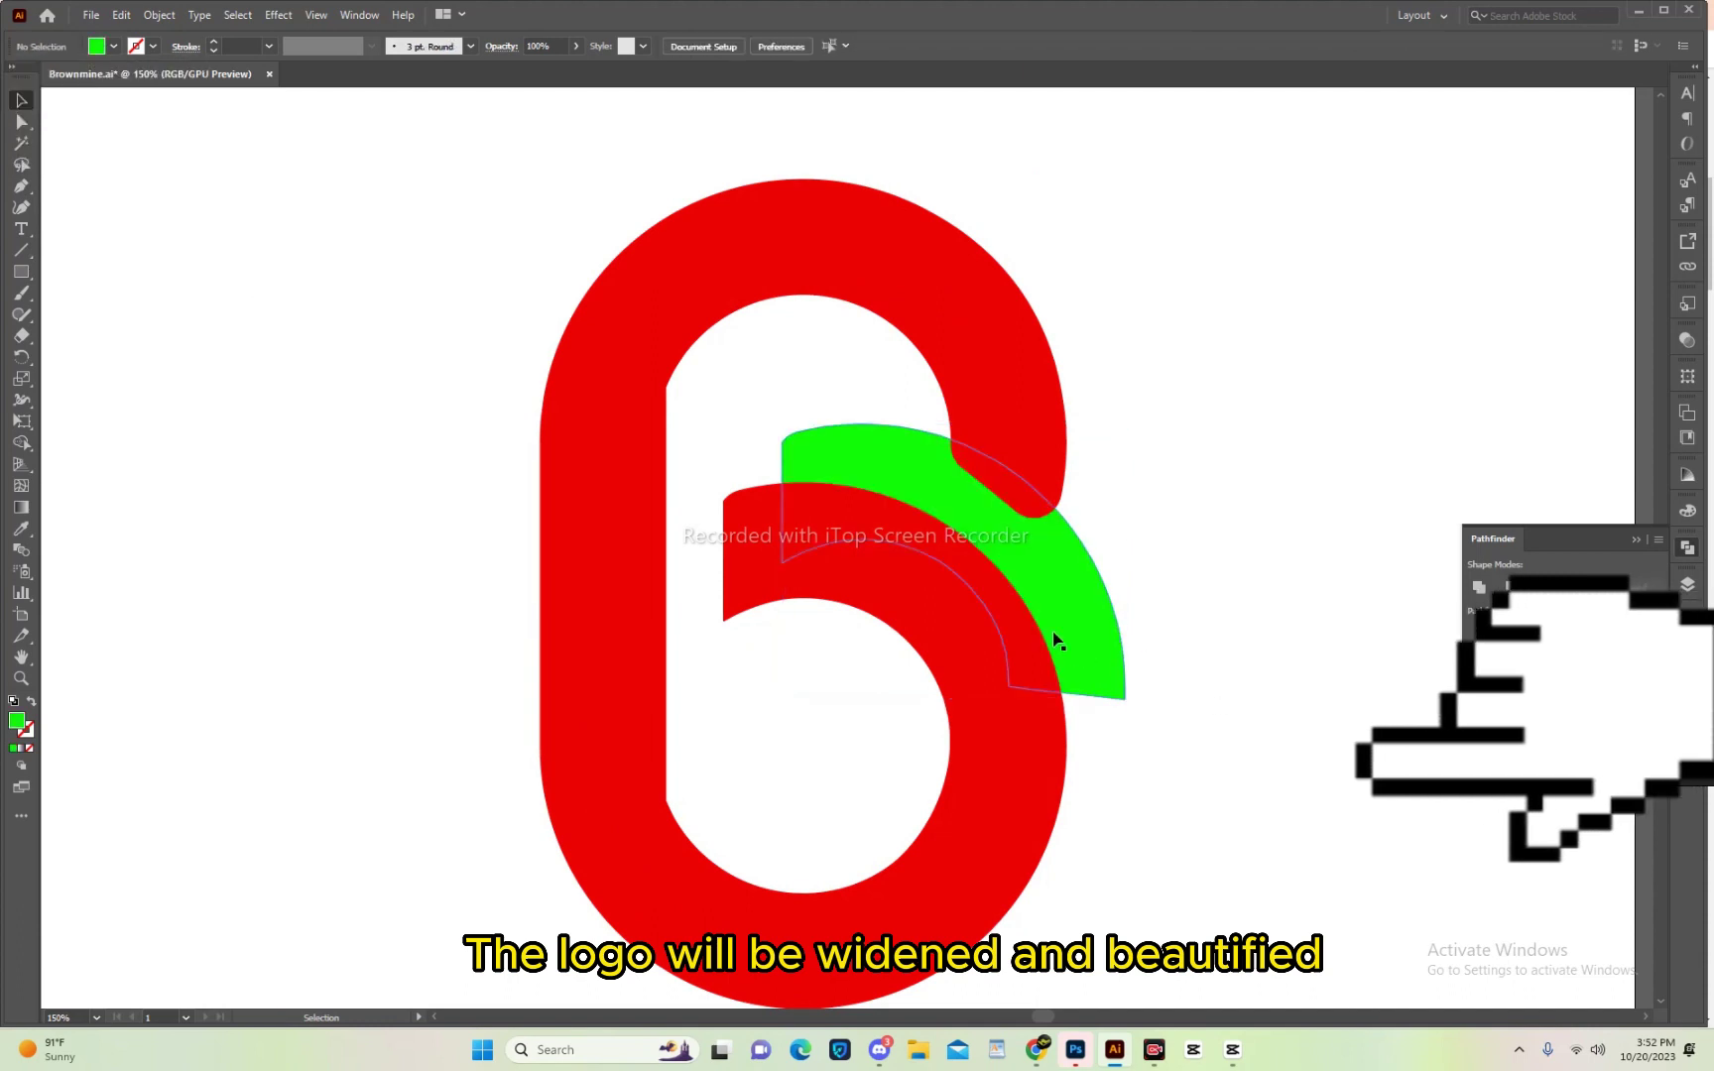
Erase the arc's lower inner part, then delete the leftover arc piece.
key("shift+e")
left_click_drag(844, 560, 1052, 650)
key("v")
right_click(1056, 547)
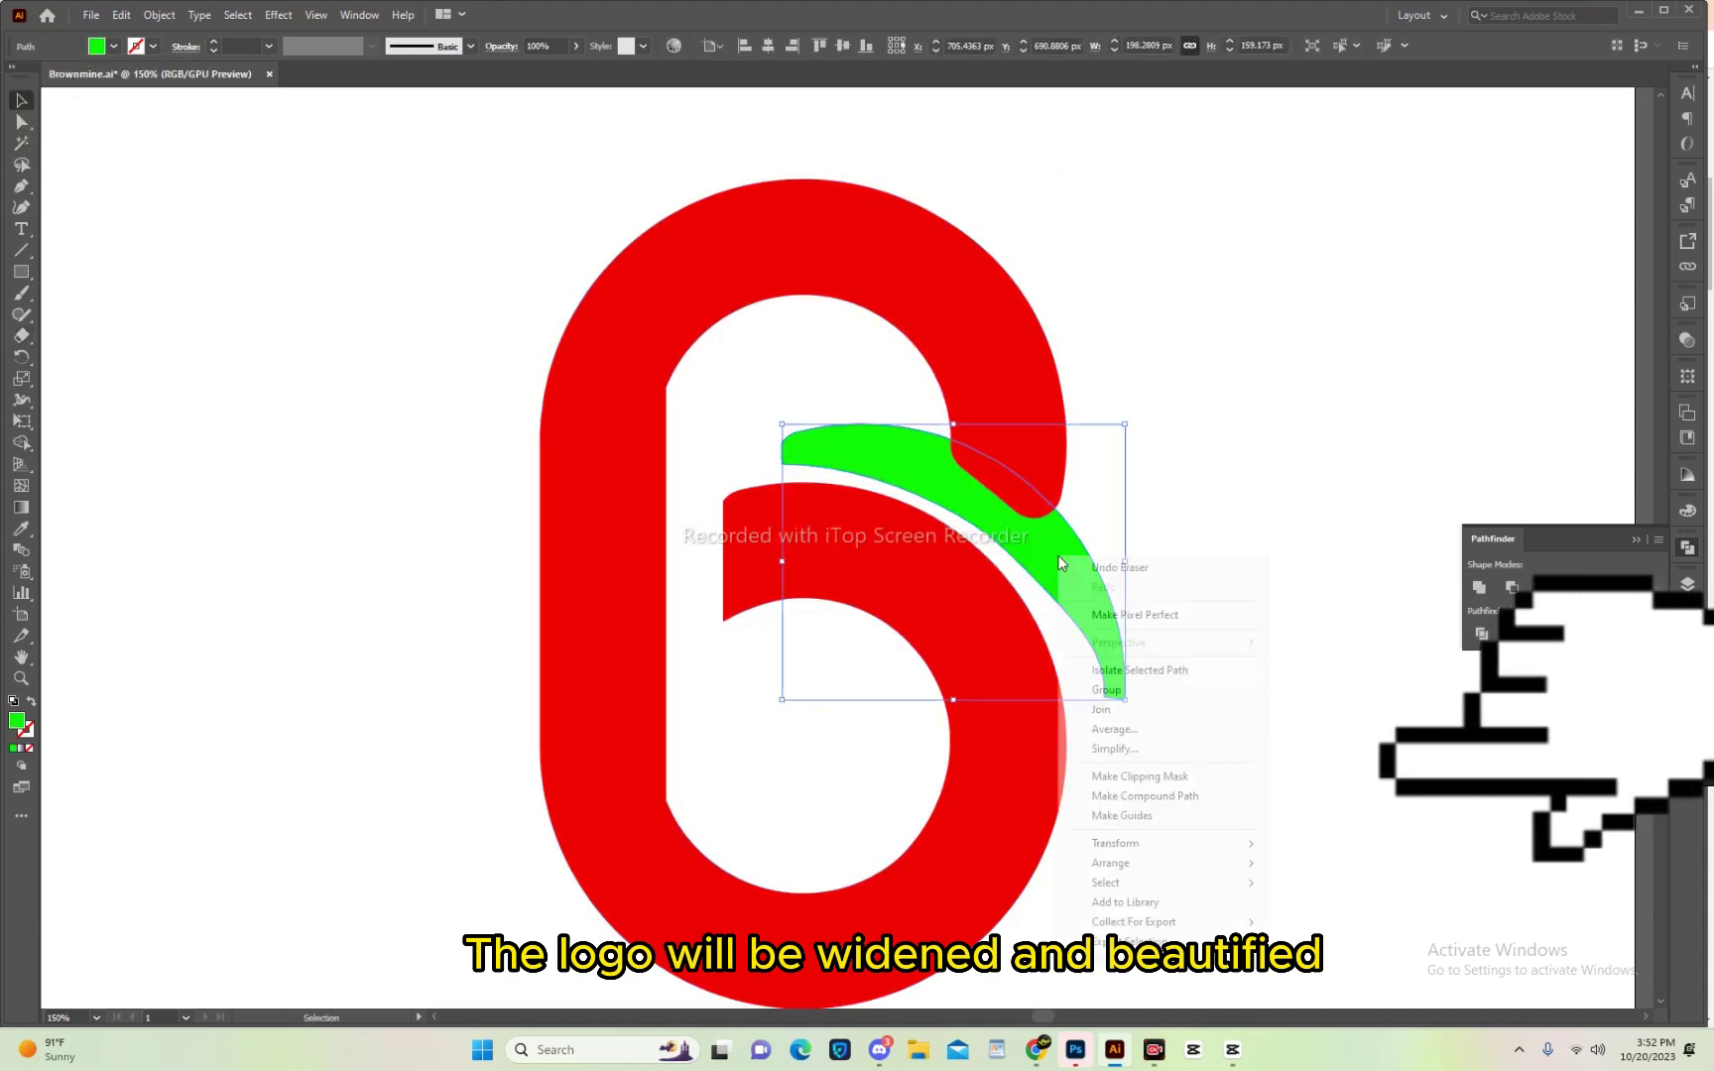
left_click(1246, 595)
key("Delete")
Draw a closed curved blade shape with the Pen tool over the 6's upper bowl.
key("z")
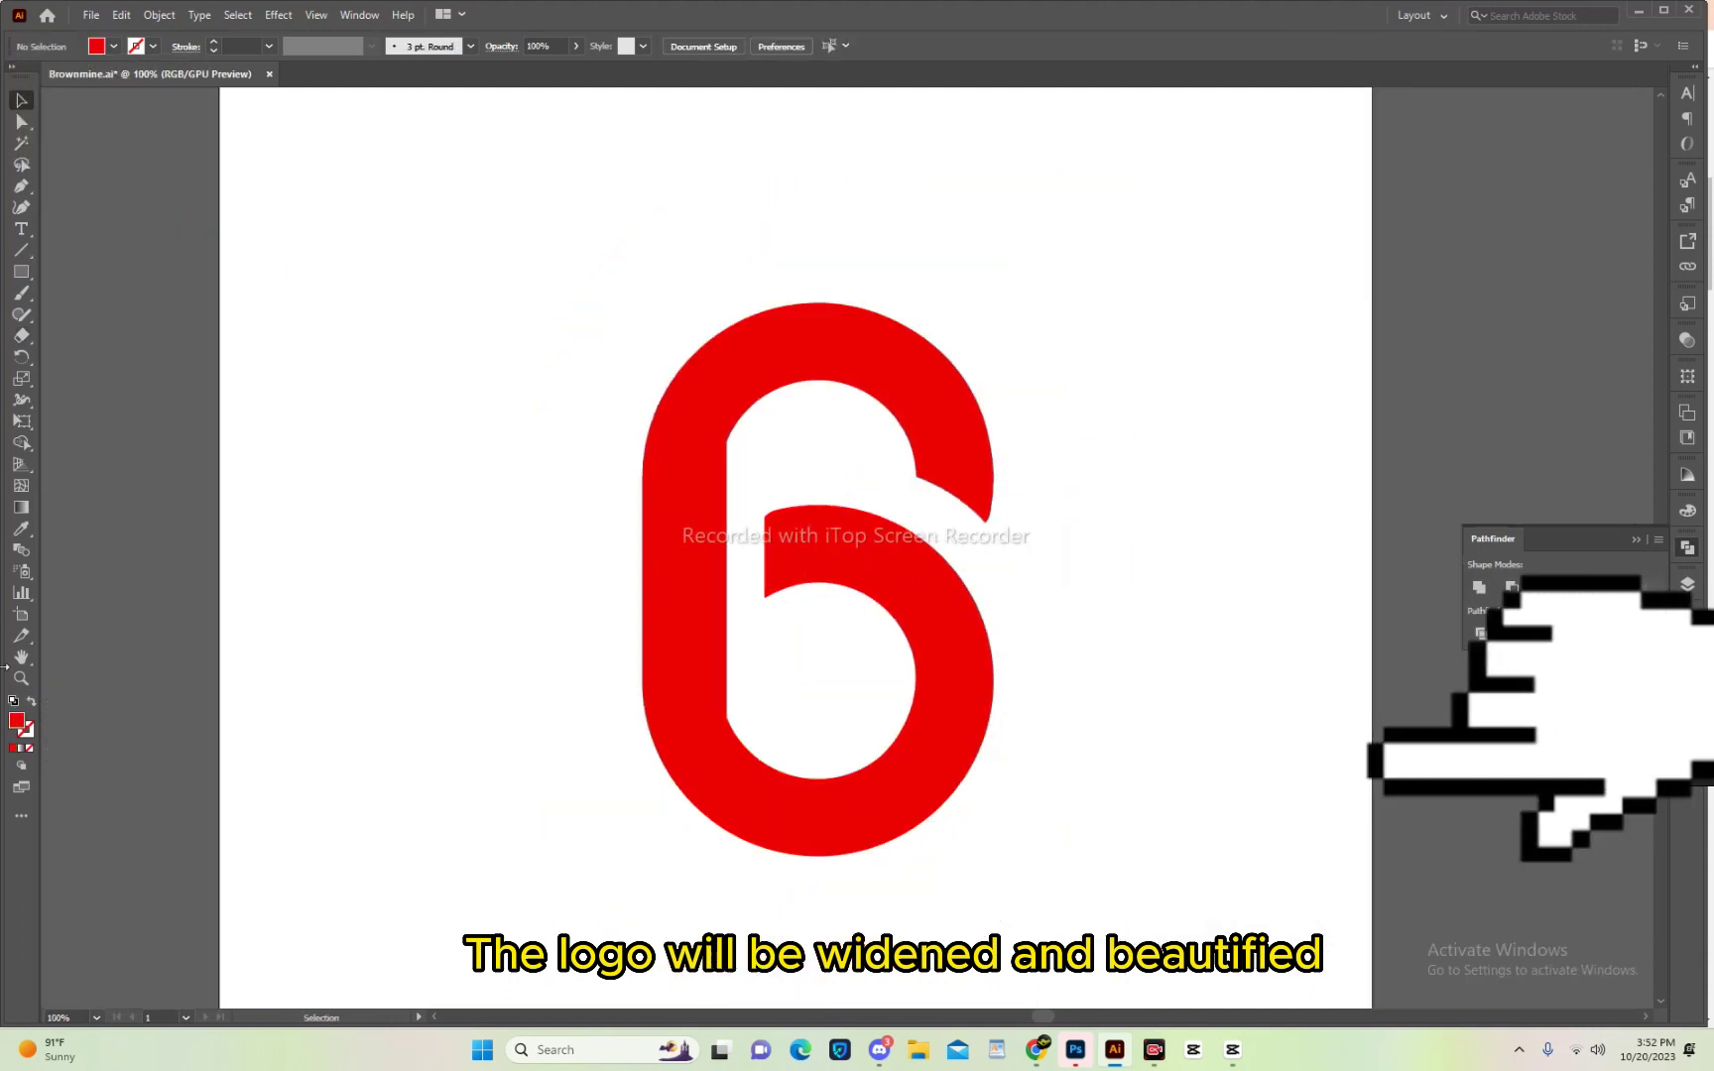
left_click(62, 188)
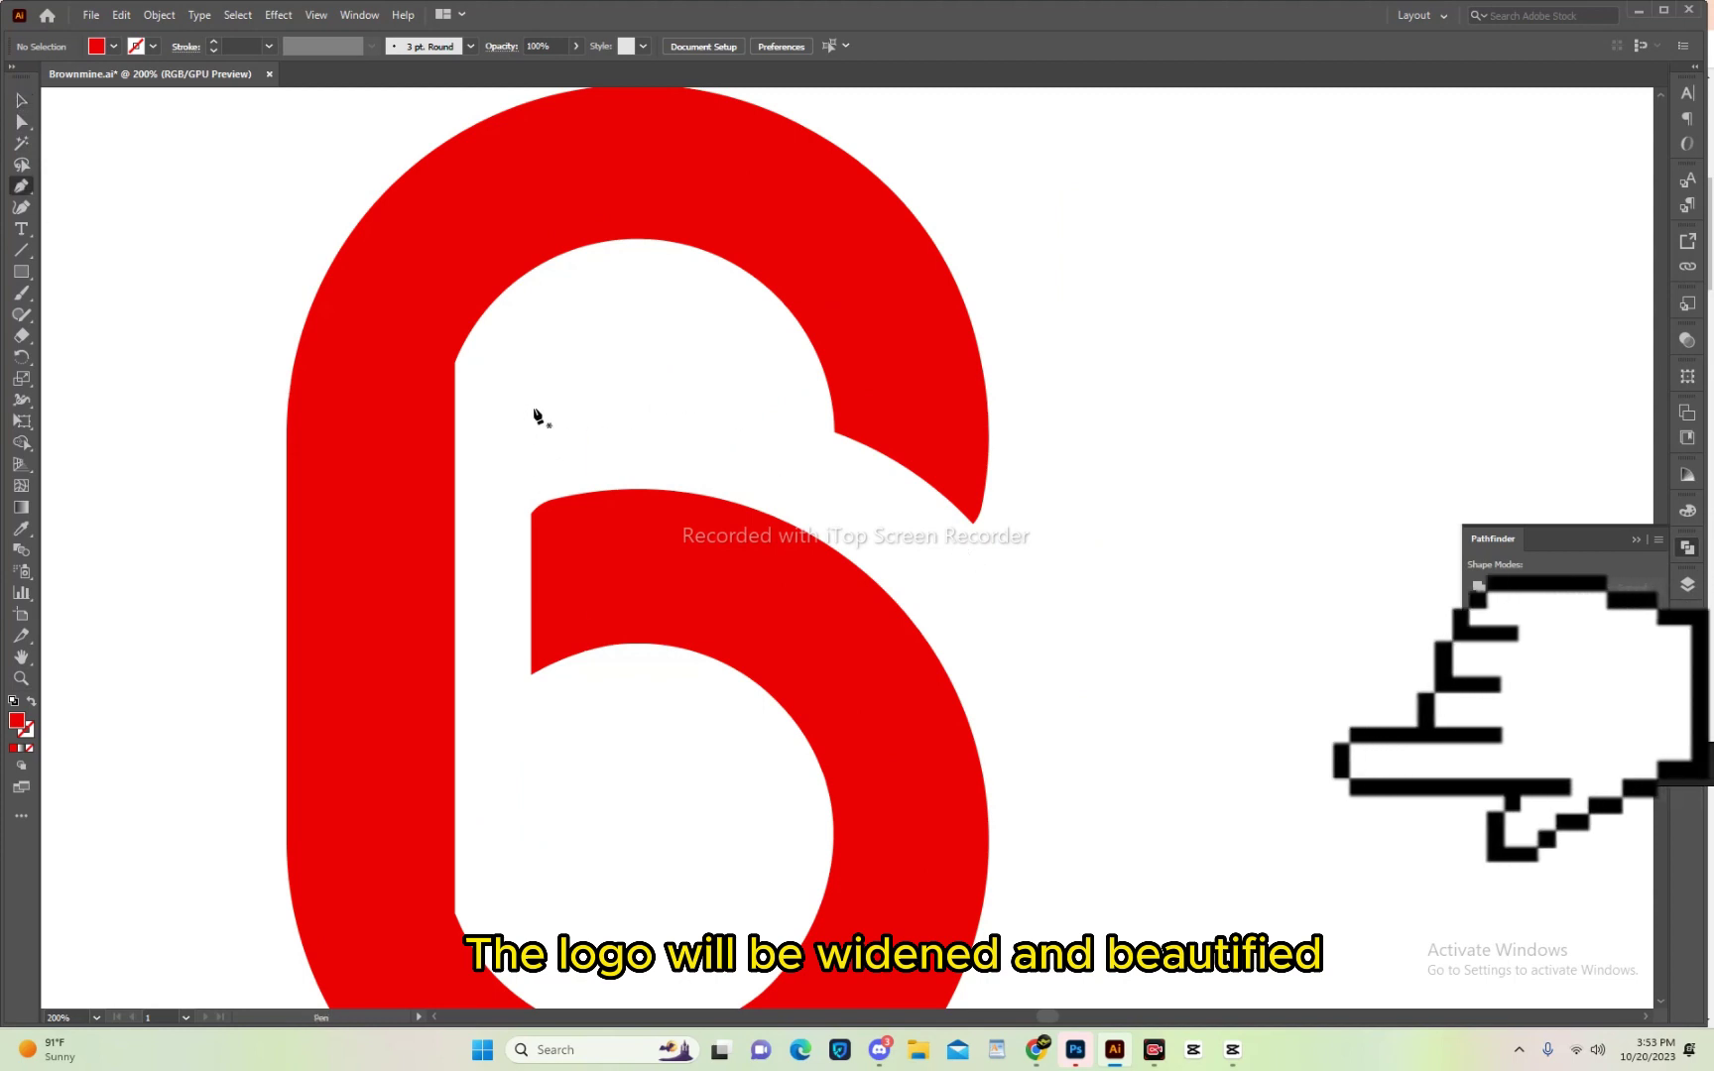
left_click(581, 383)
left_click_drag(1139, 663, 1217, 842)
key("ctrl+z")
key("ctrl+minus")
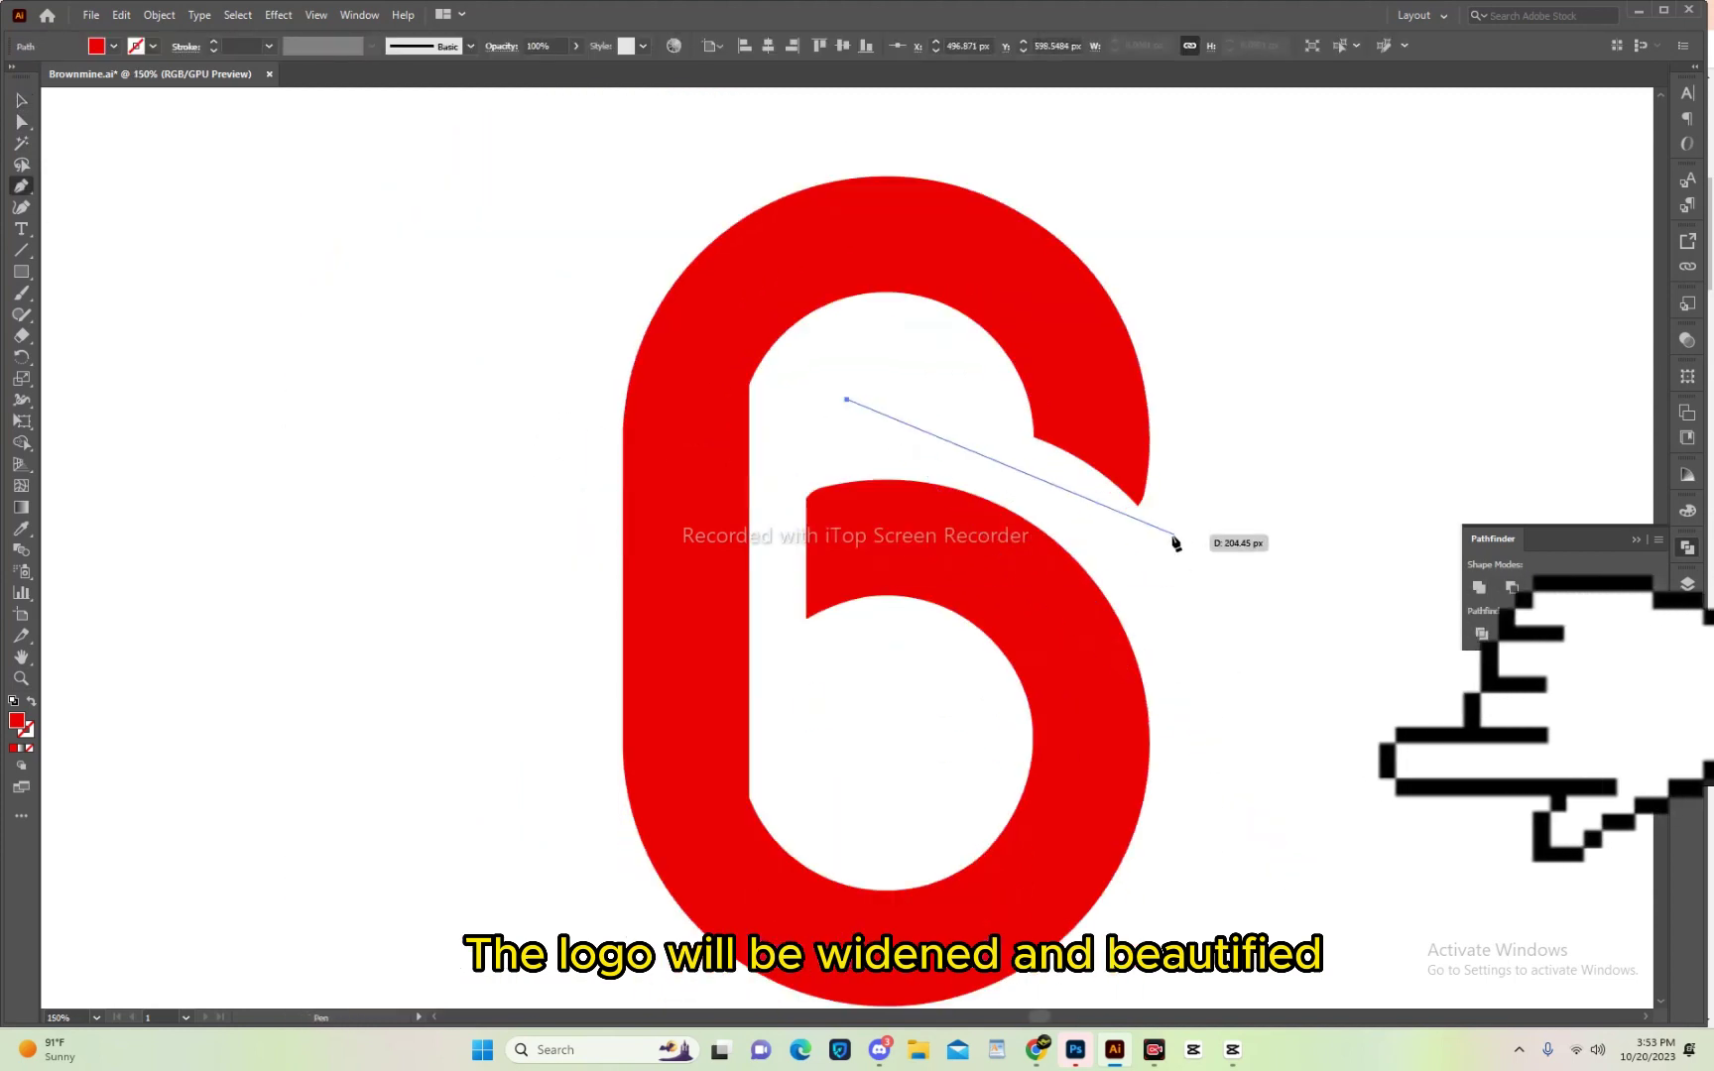
mouse_move(1257, 730)
left_mouse_down()
mouse_move(1217, 587)
mouse_move(1194, 647)
left_mouse_up()
left_click_drag(807, 476, 563, 520)
left_click(805, 473)
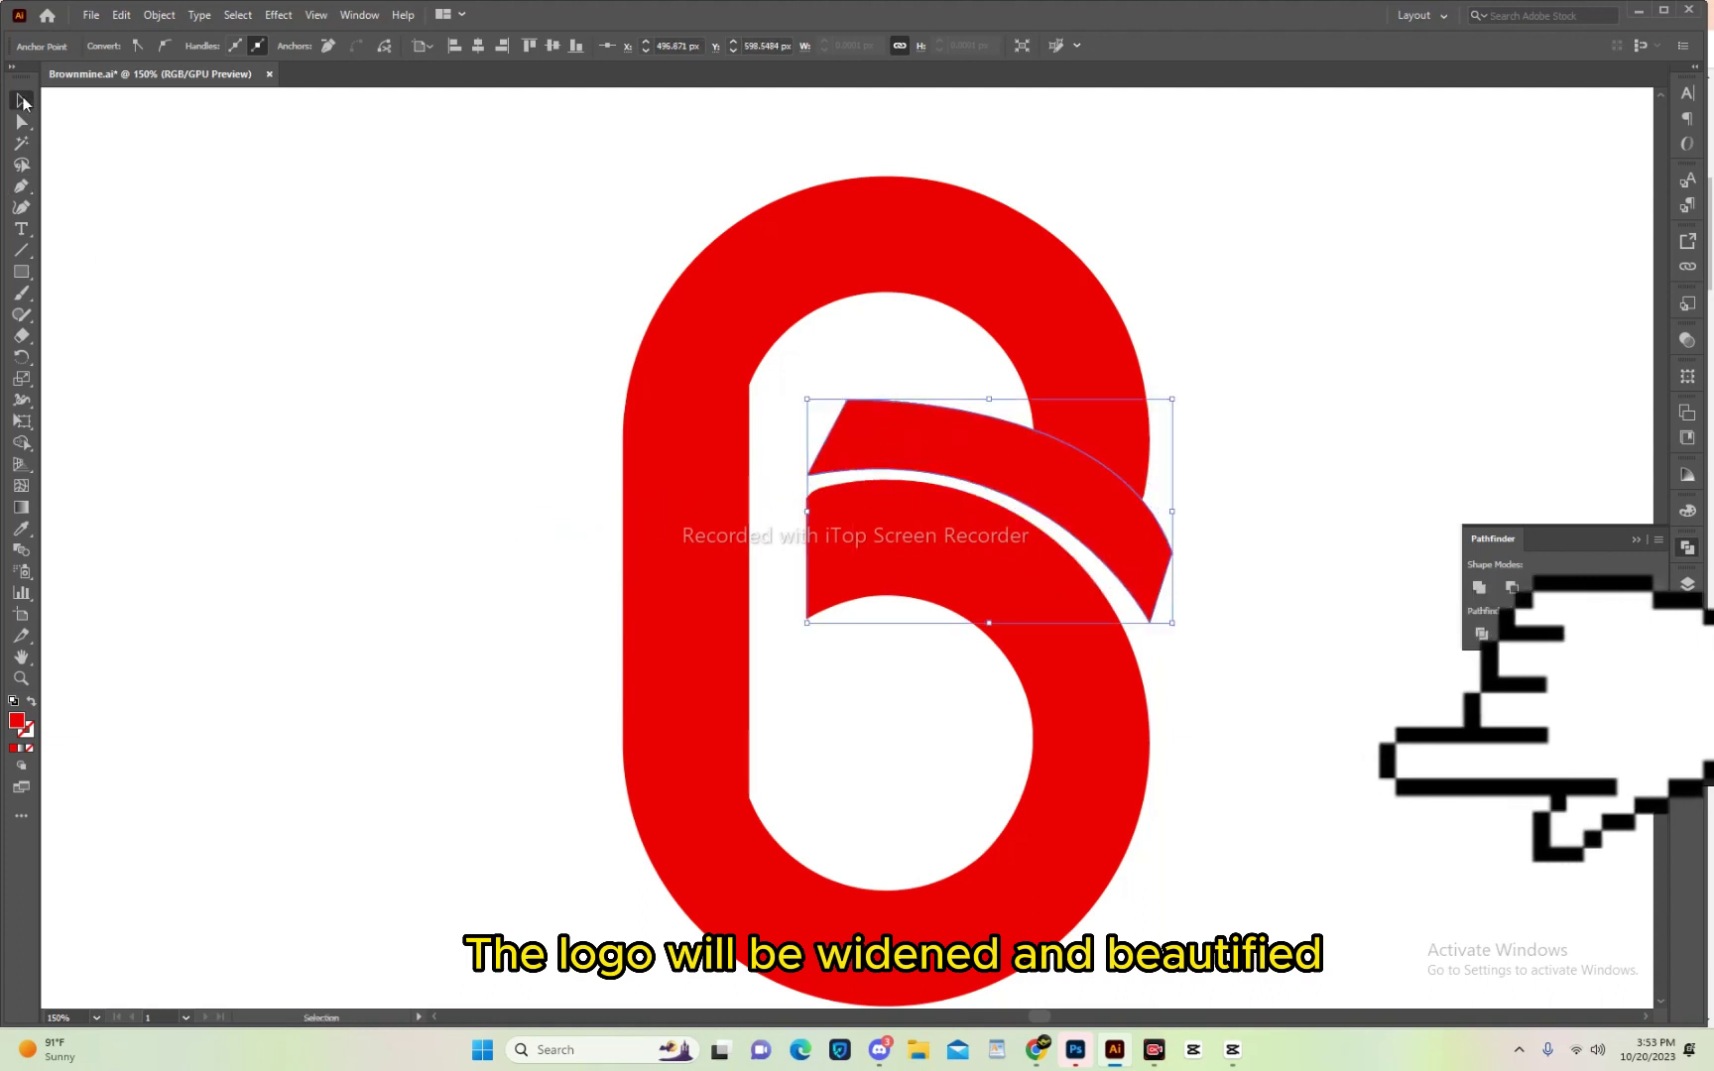
Nudge the blade's tip anchor right and down with Direct Selection.
scroll(1021, 635, "down", 2)
key("a")
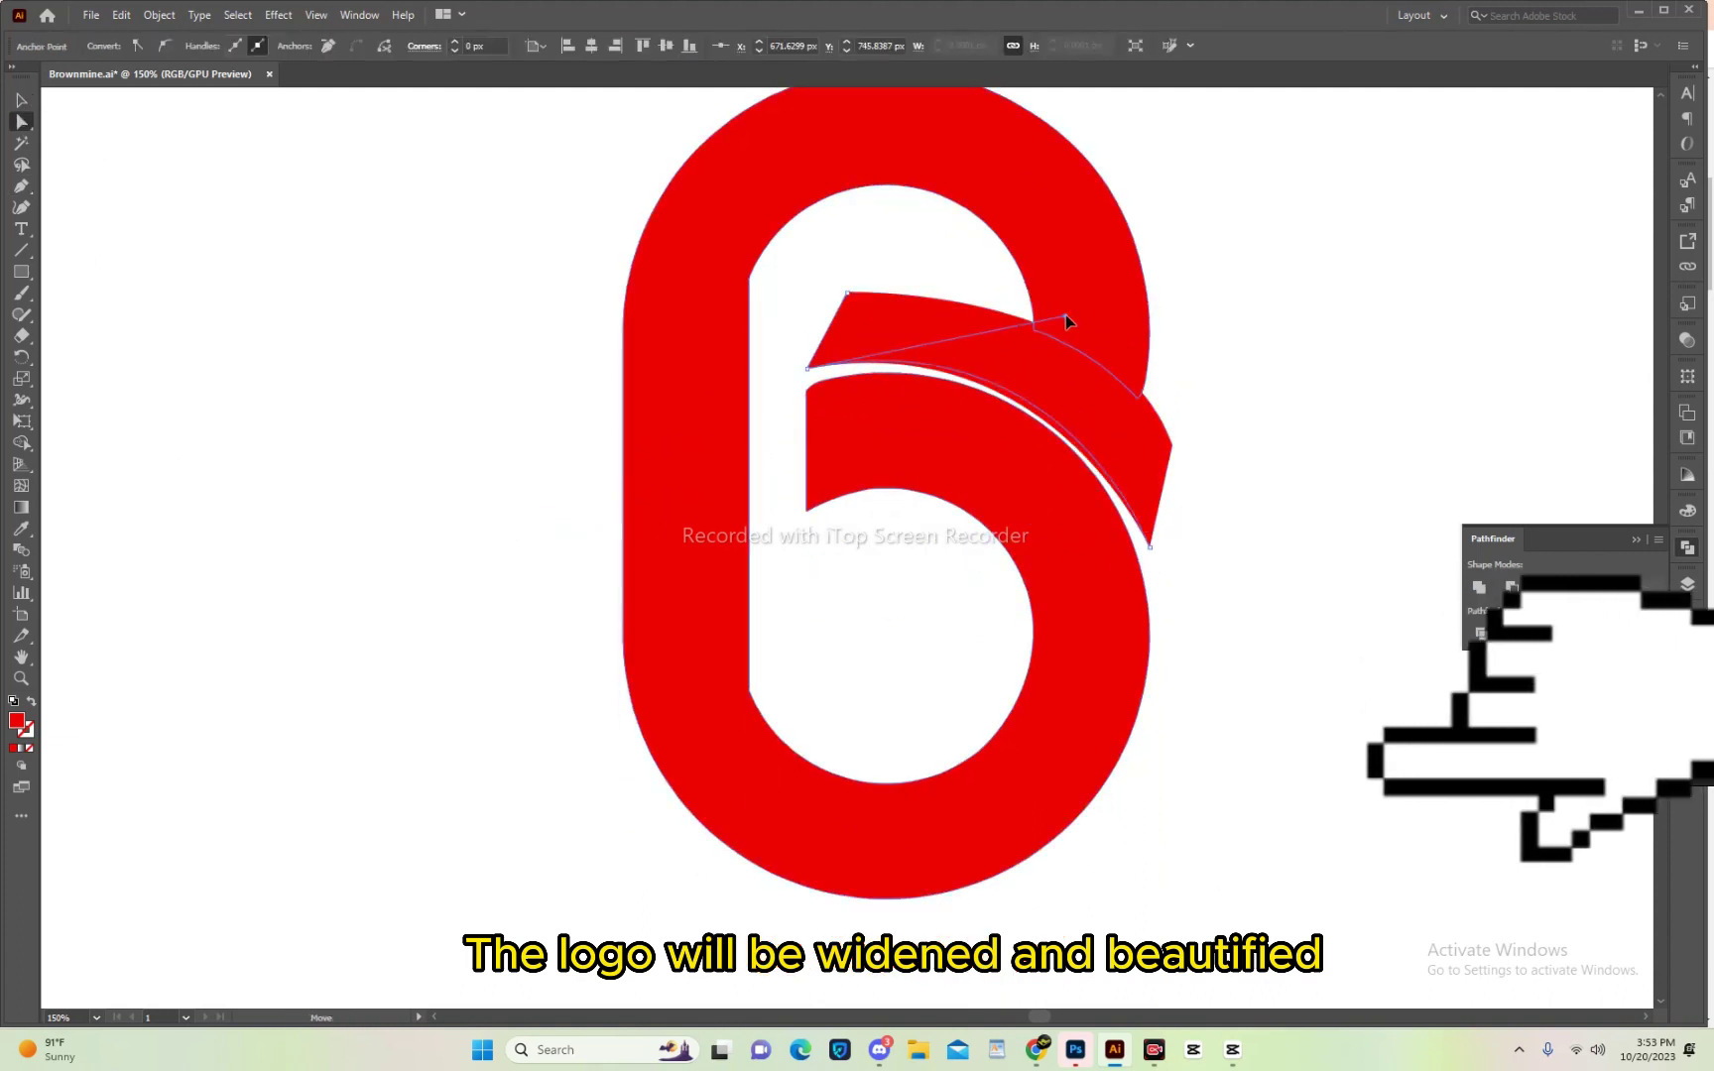
scroll(1209, 627, "up", 2)
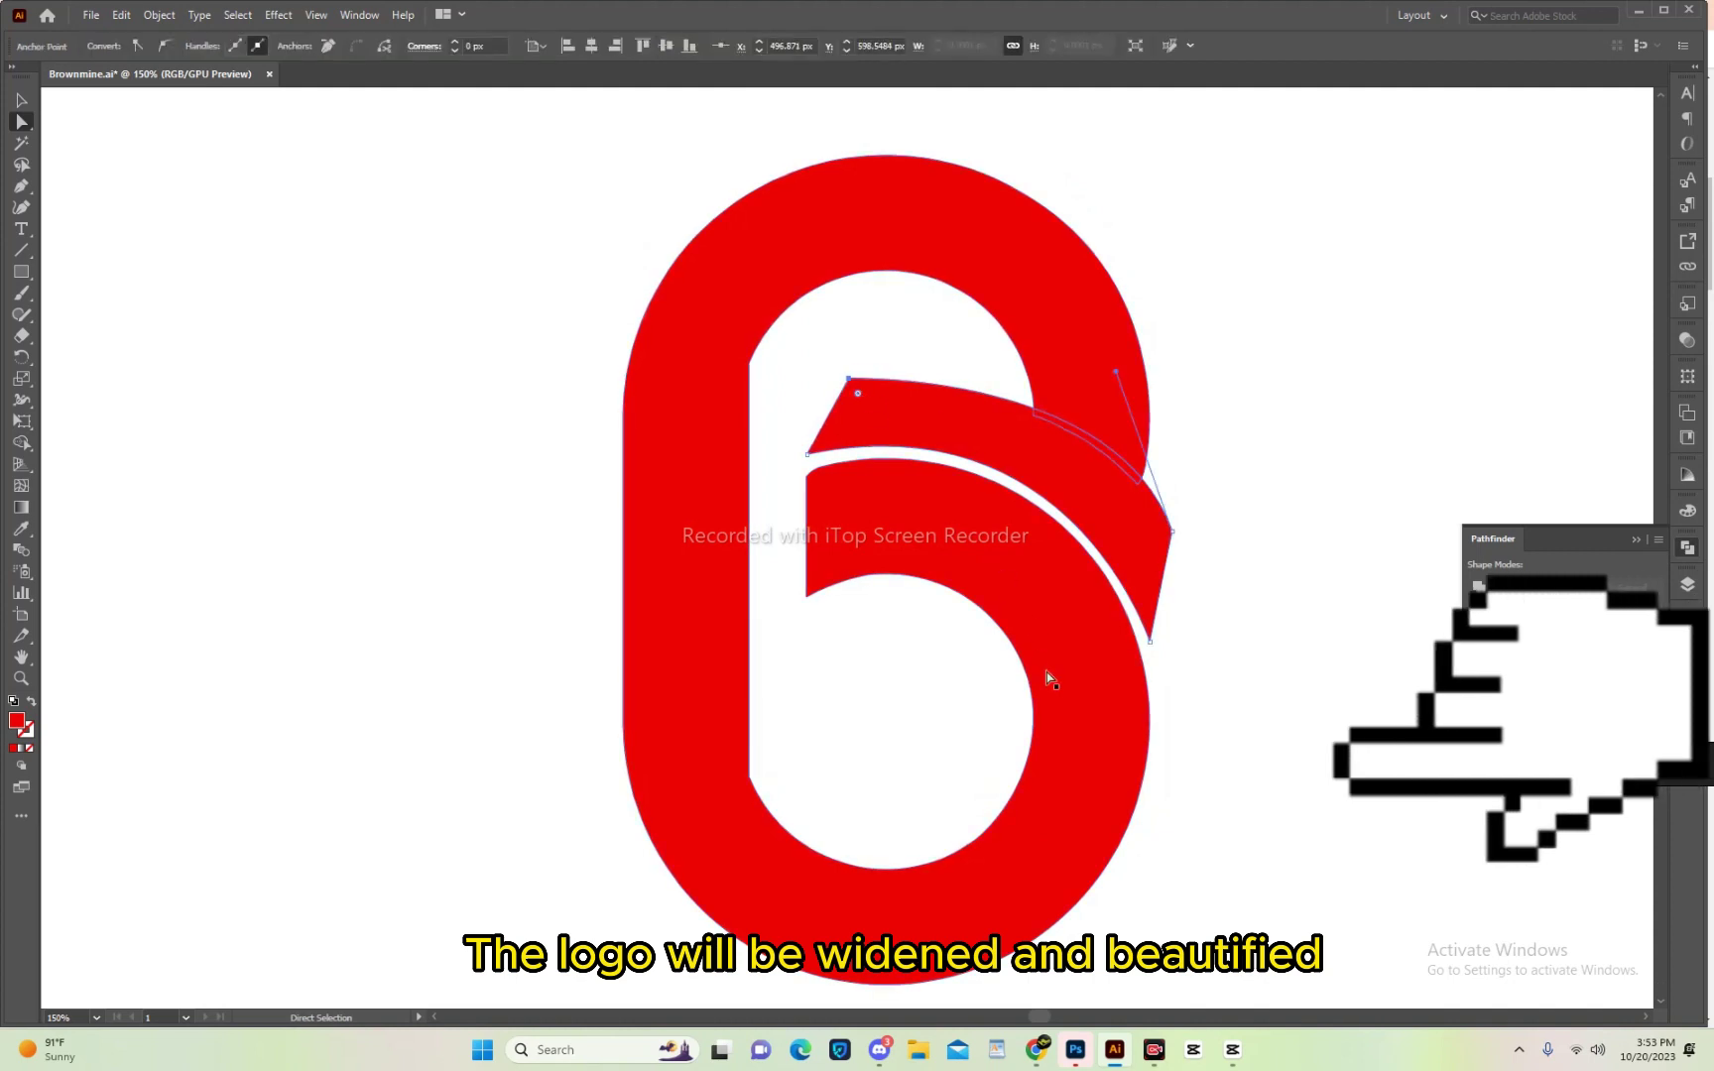
key("Right")
key("Right")
key("Right")
key("Down")
key("Down")
key("Down")
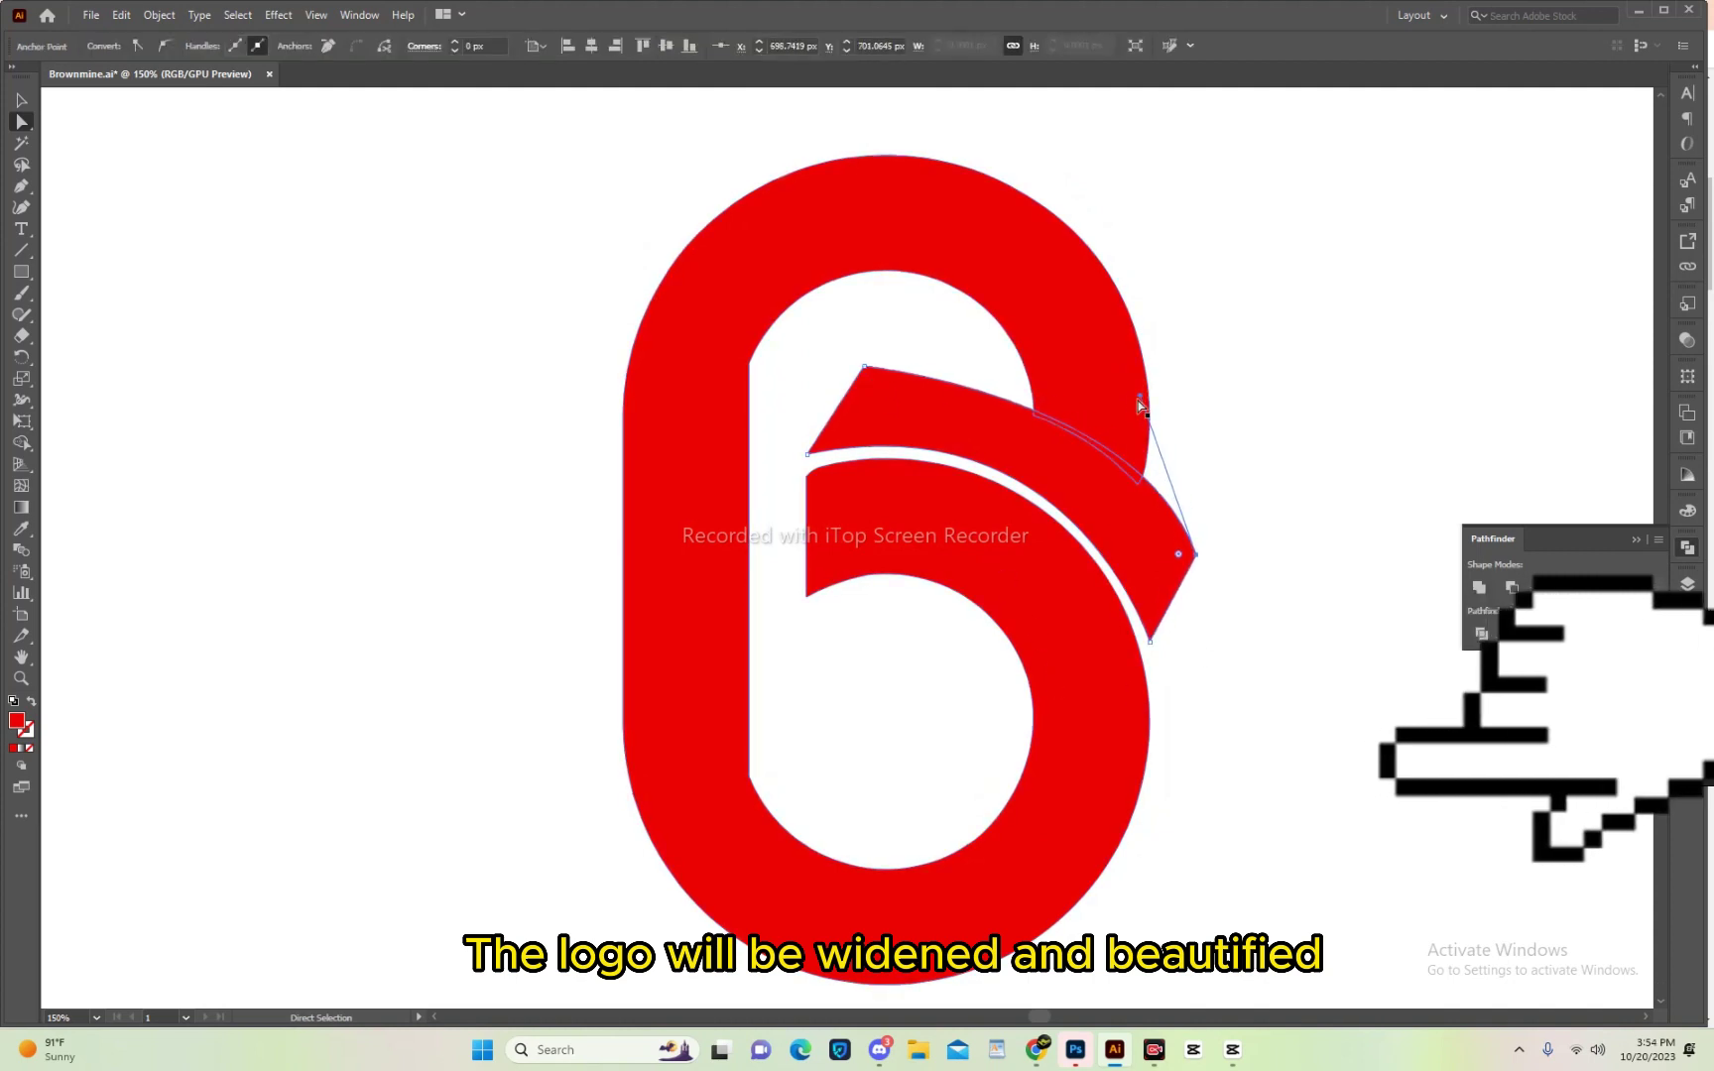
key("ctrl+shift+a")
key("v")
key("ctrl+0")
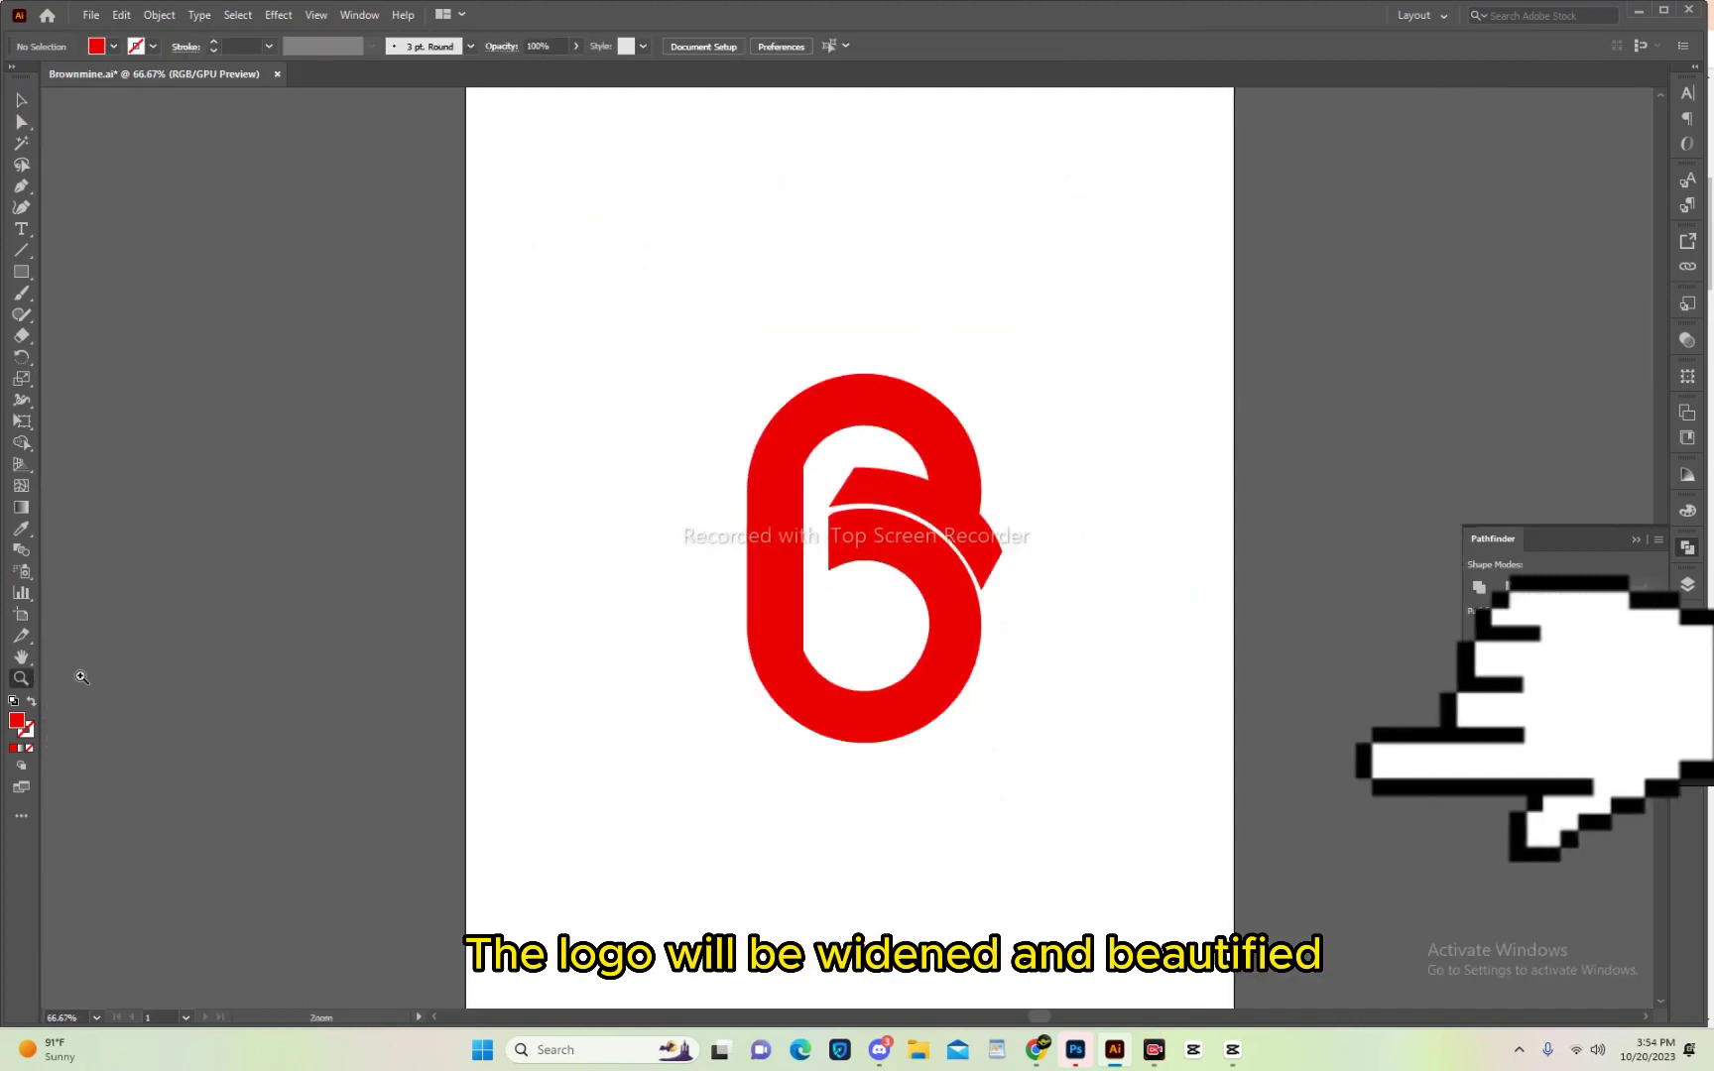
key("ctrl+1")
Draw a second curved path from the blade tip around the bottom of the bowl.
key("p")
left_click(885, 489)
left_click(815, 691)
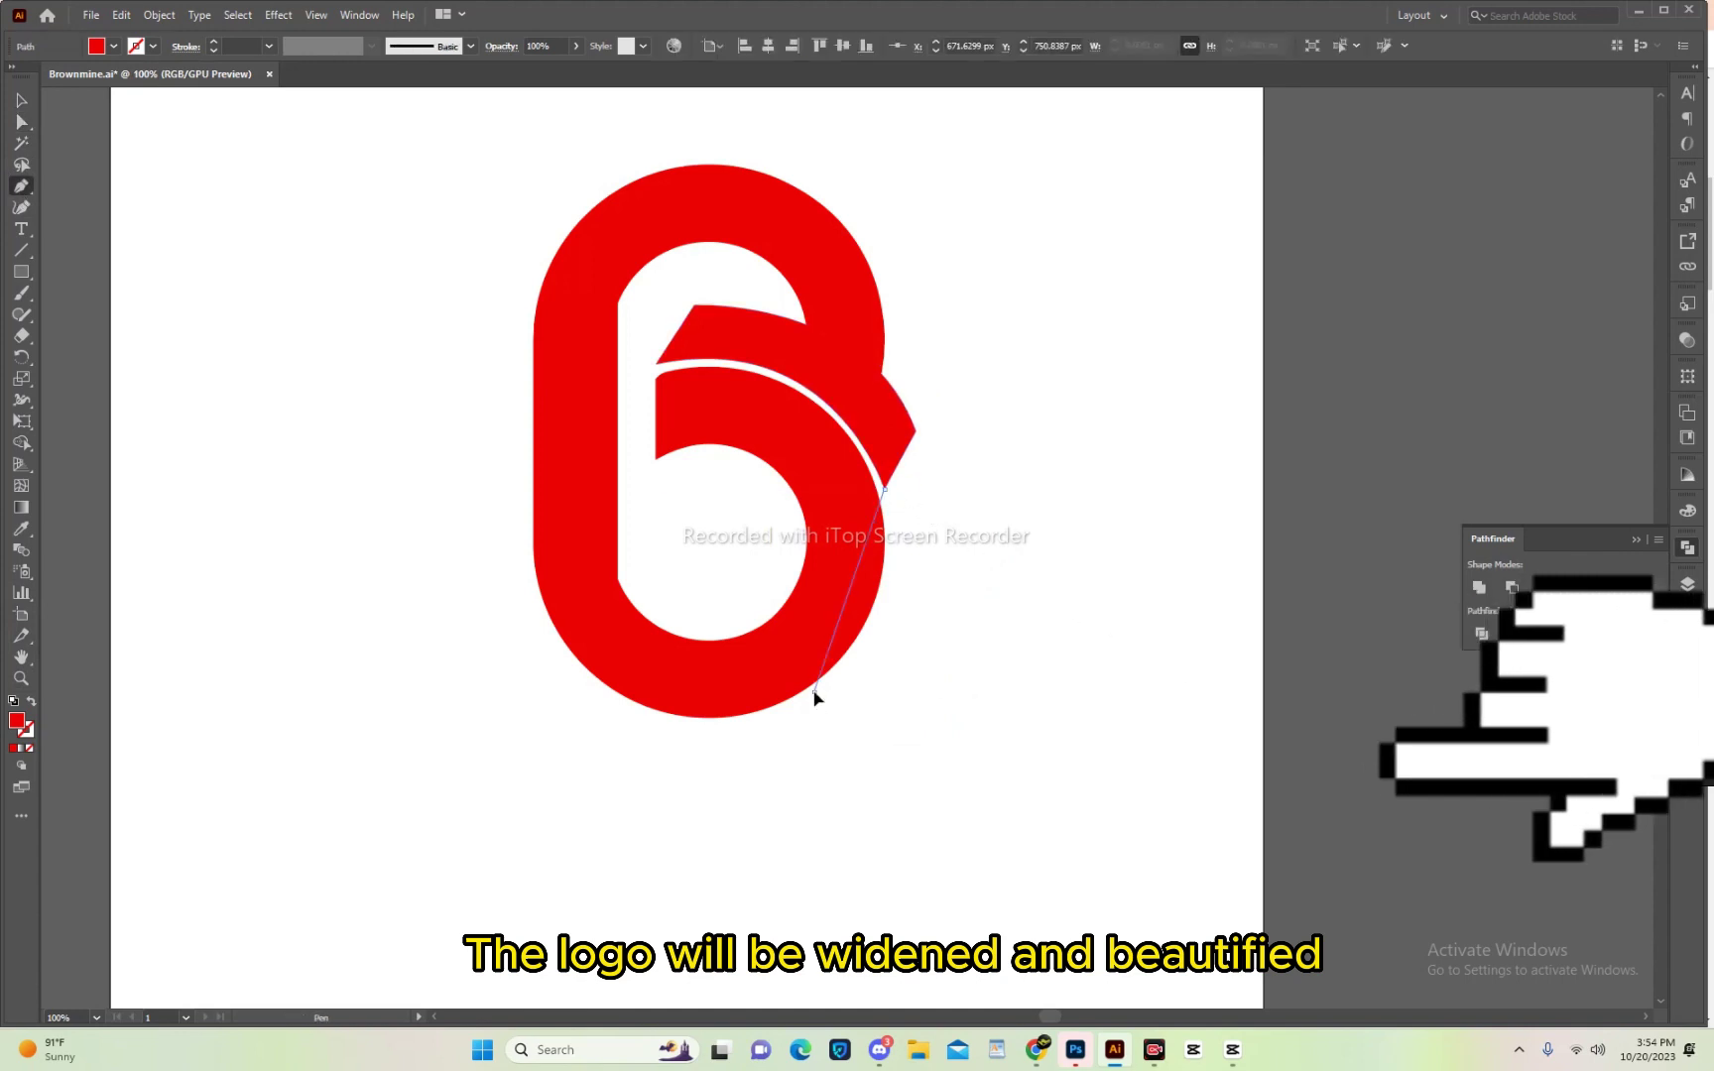
left_click_drag(915, 431, 829, 230)
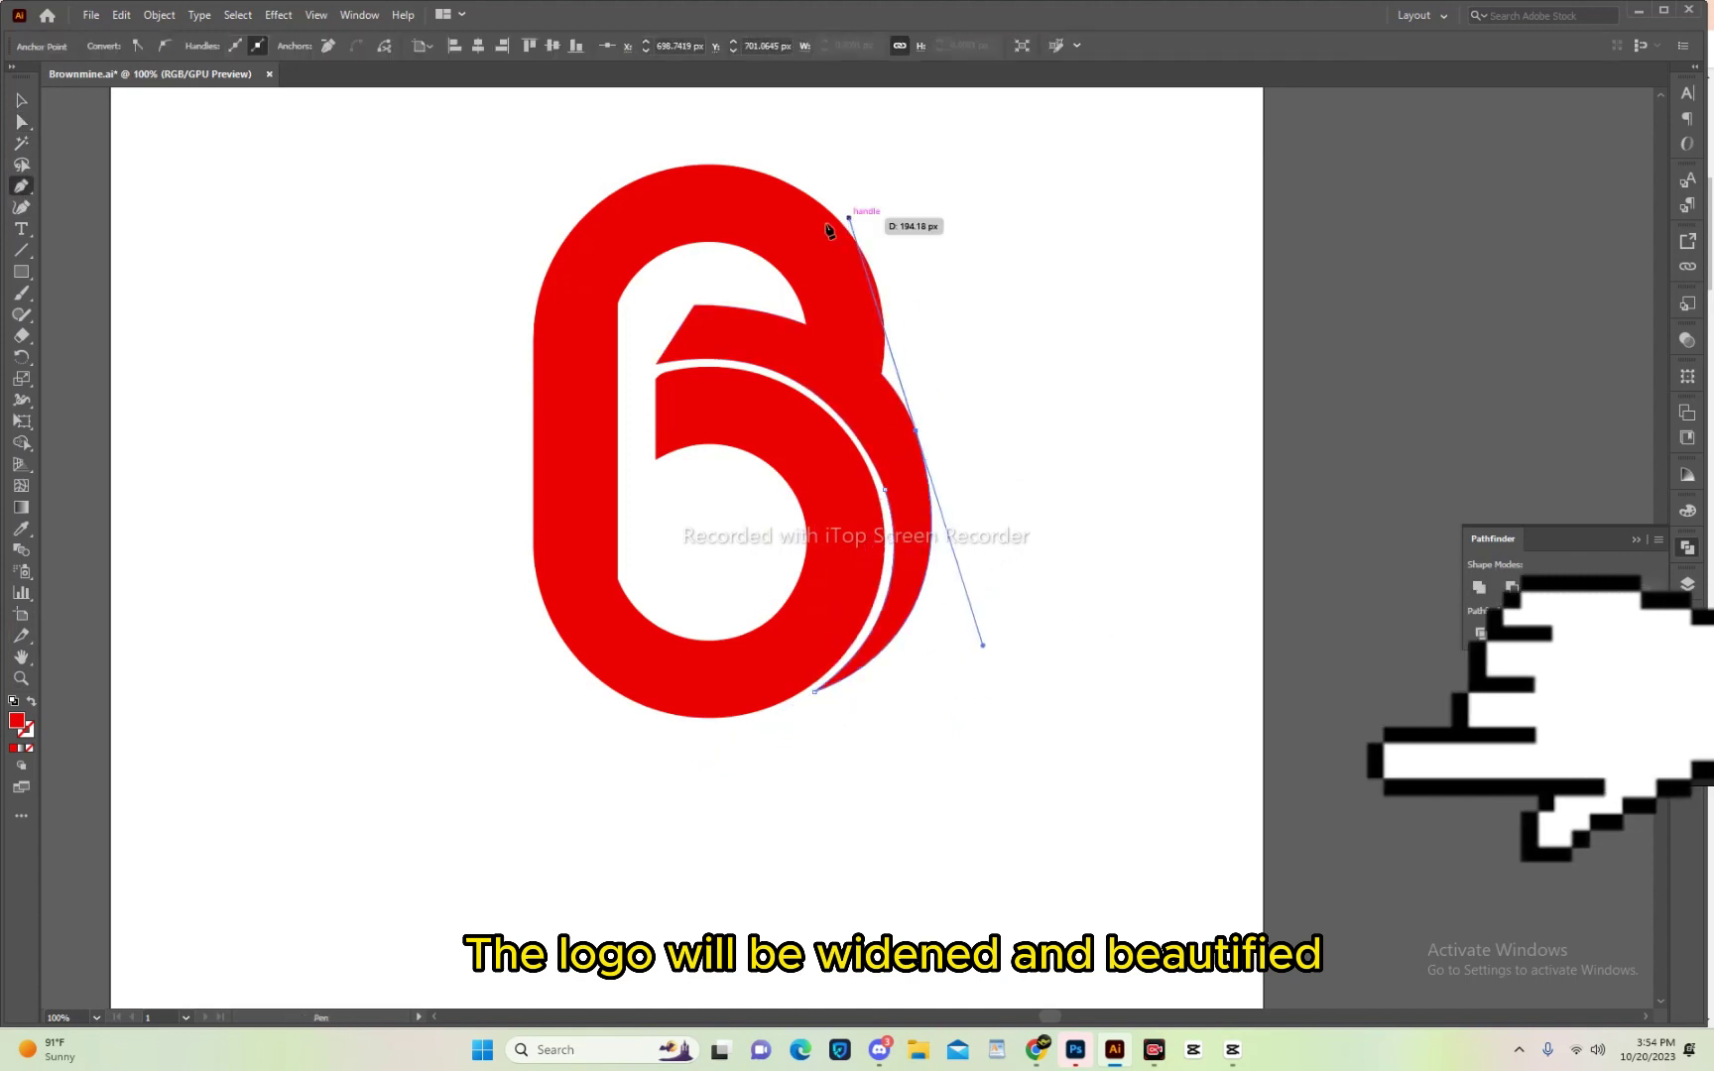
key("ctrl+shift+a")
key("z")
key("ctrl+equal")
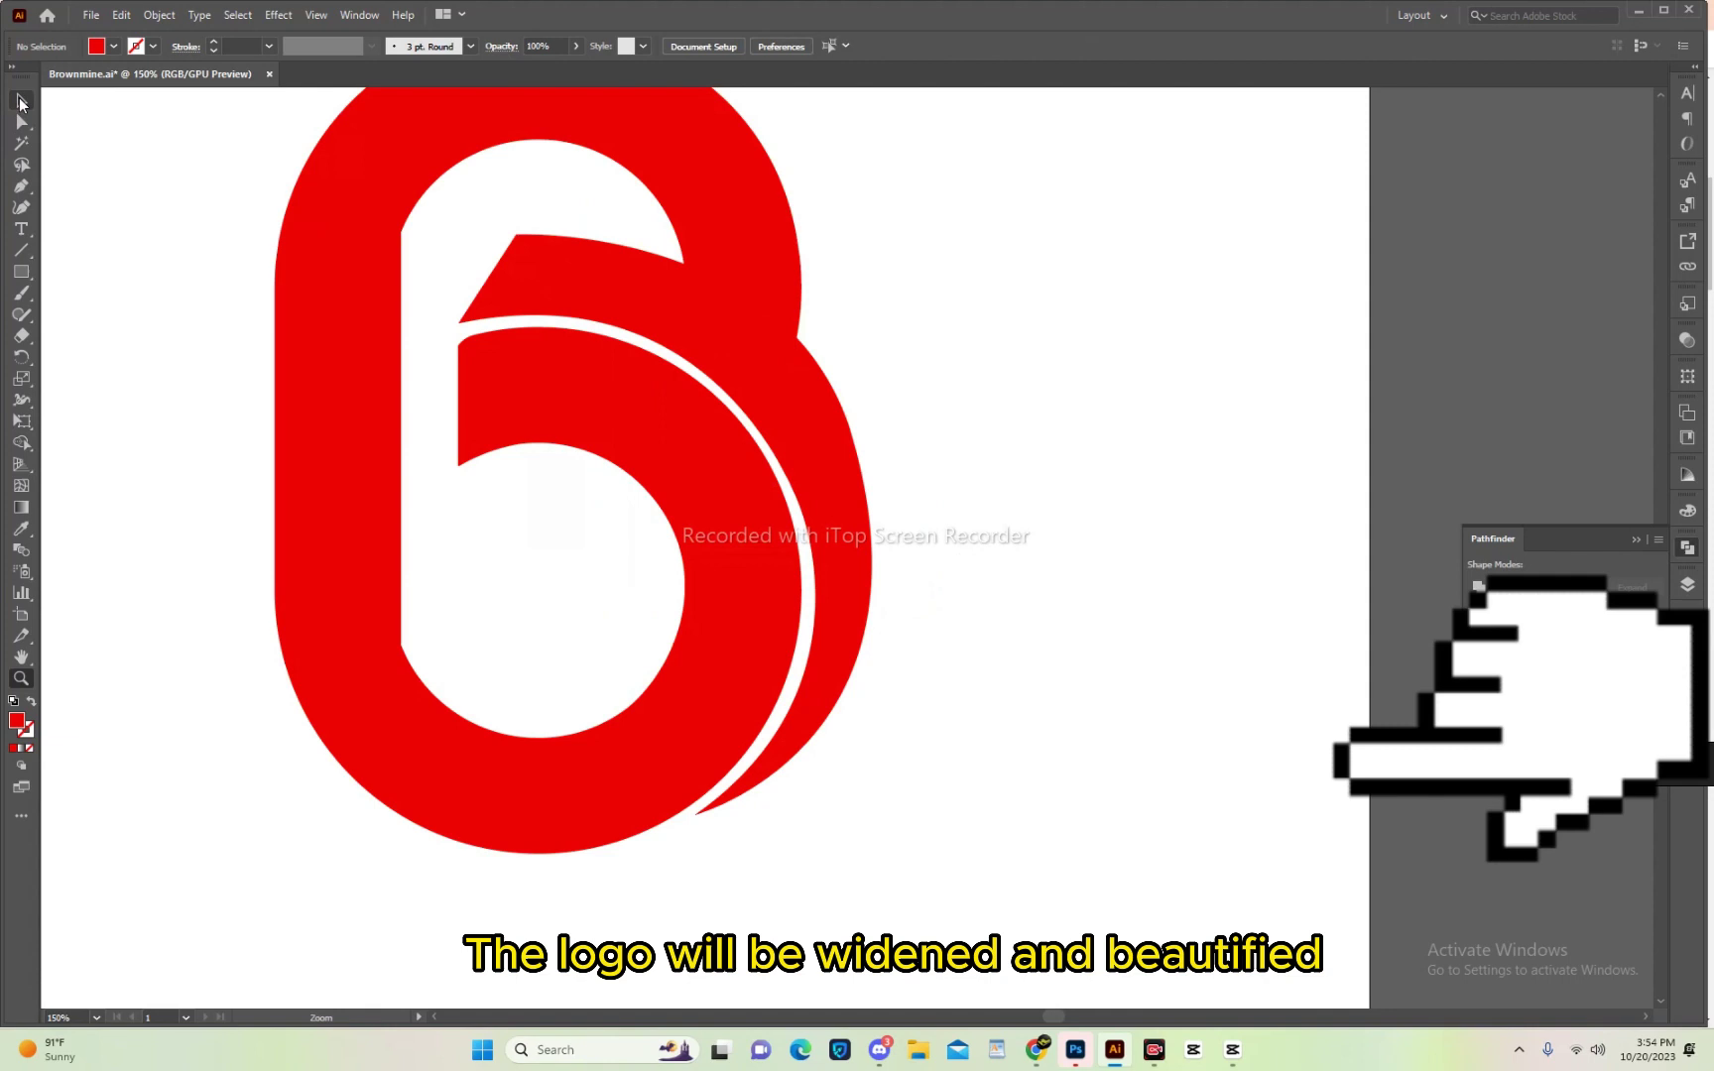
left_click(19, 98)
key("ctrl+z")
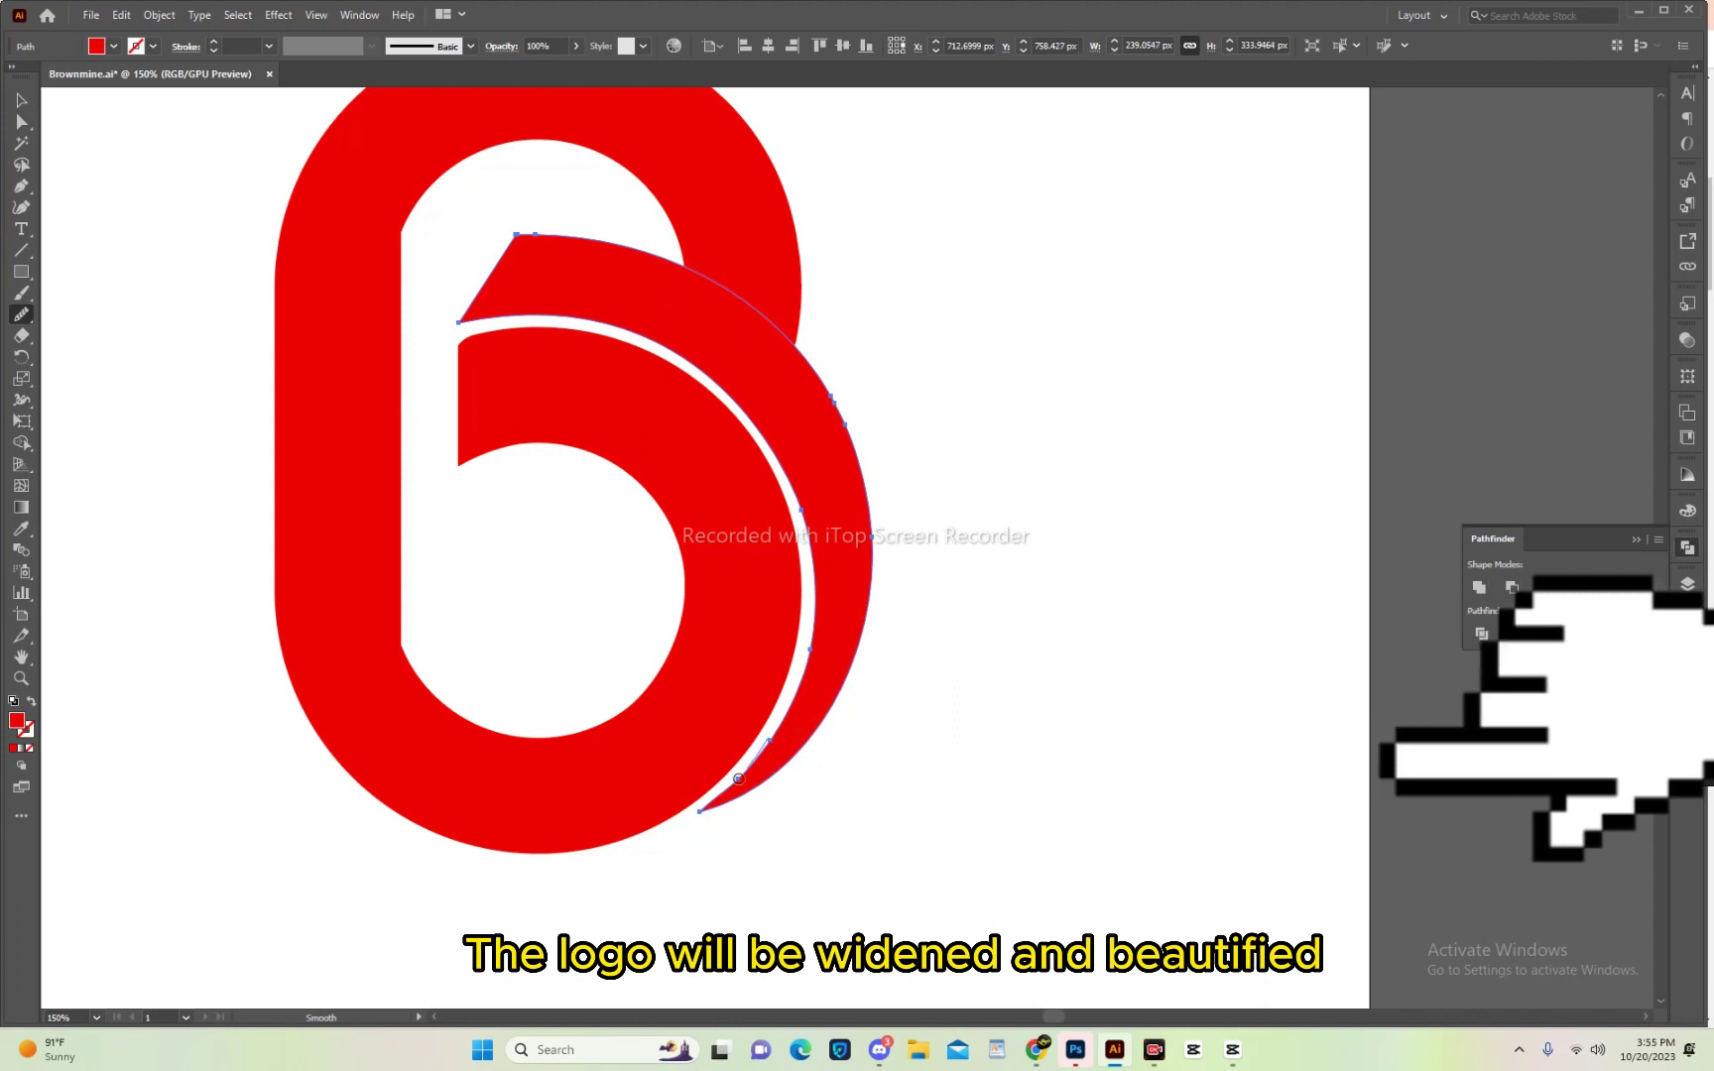
Erase part of the thin outer arc and adjust its inner-edge anchor so it tapers.
key("shift+e")
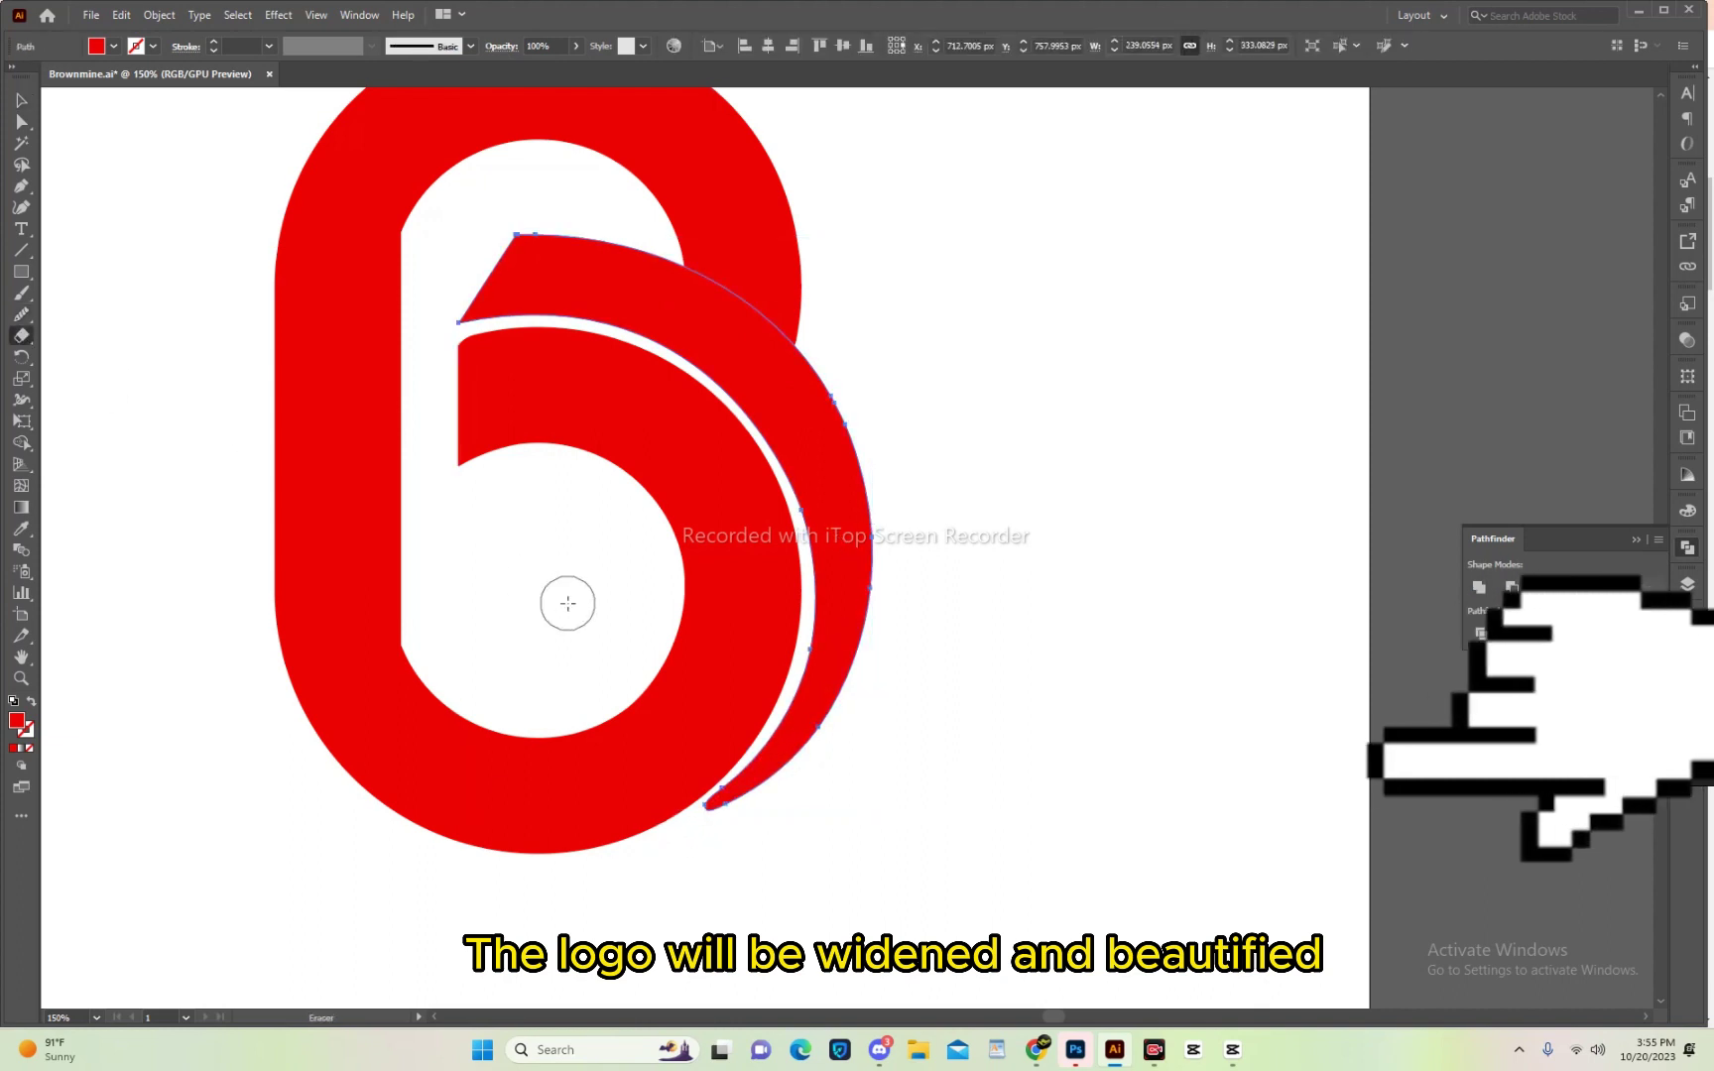
key("ctrl+1")
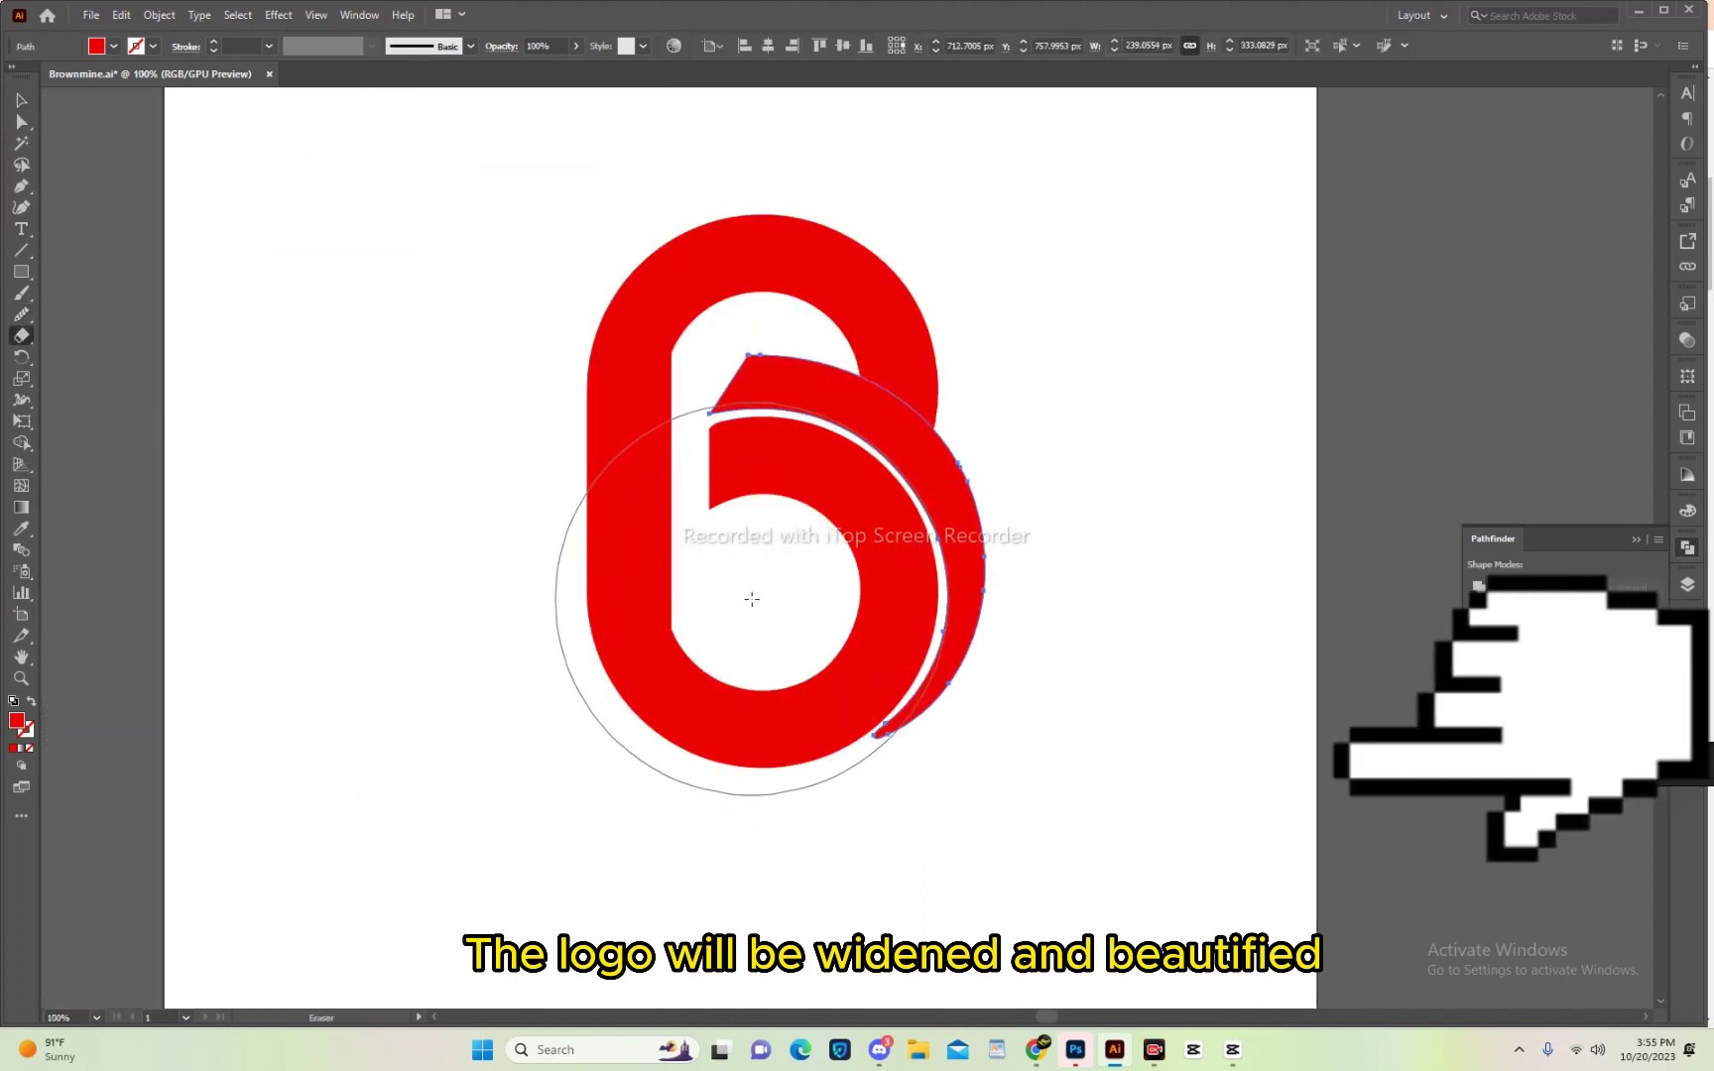
key("bracketleft")
key("bracketleft")
key("bracketleft")
key("bracketright")
key("bracketright")
key("bracketright")
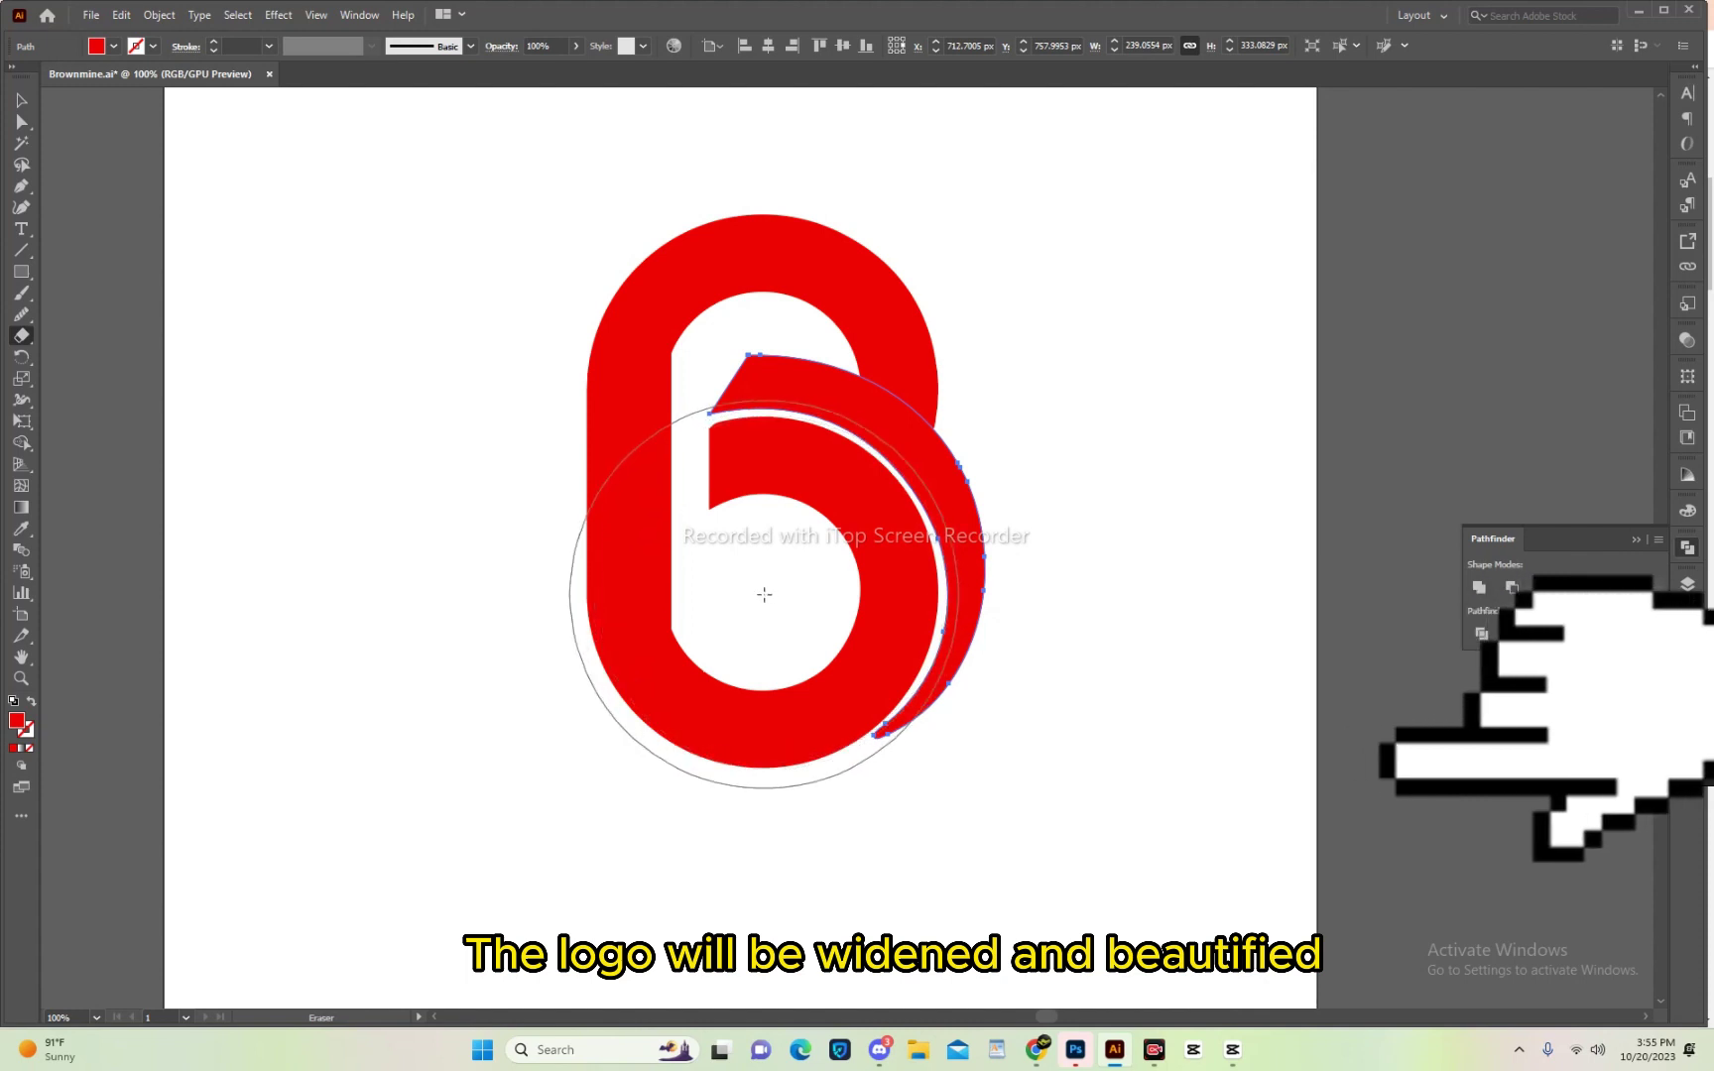
key("shift+s")
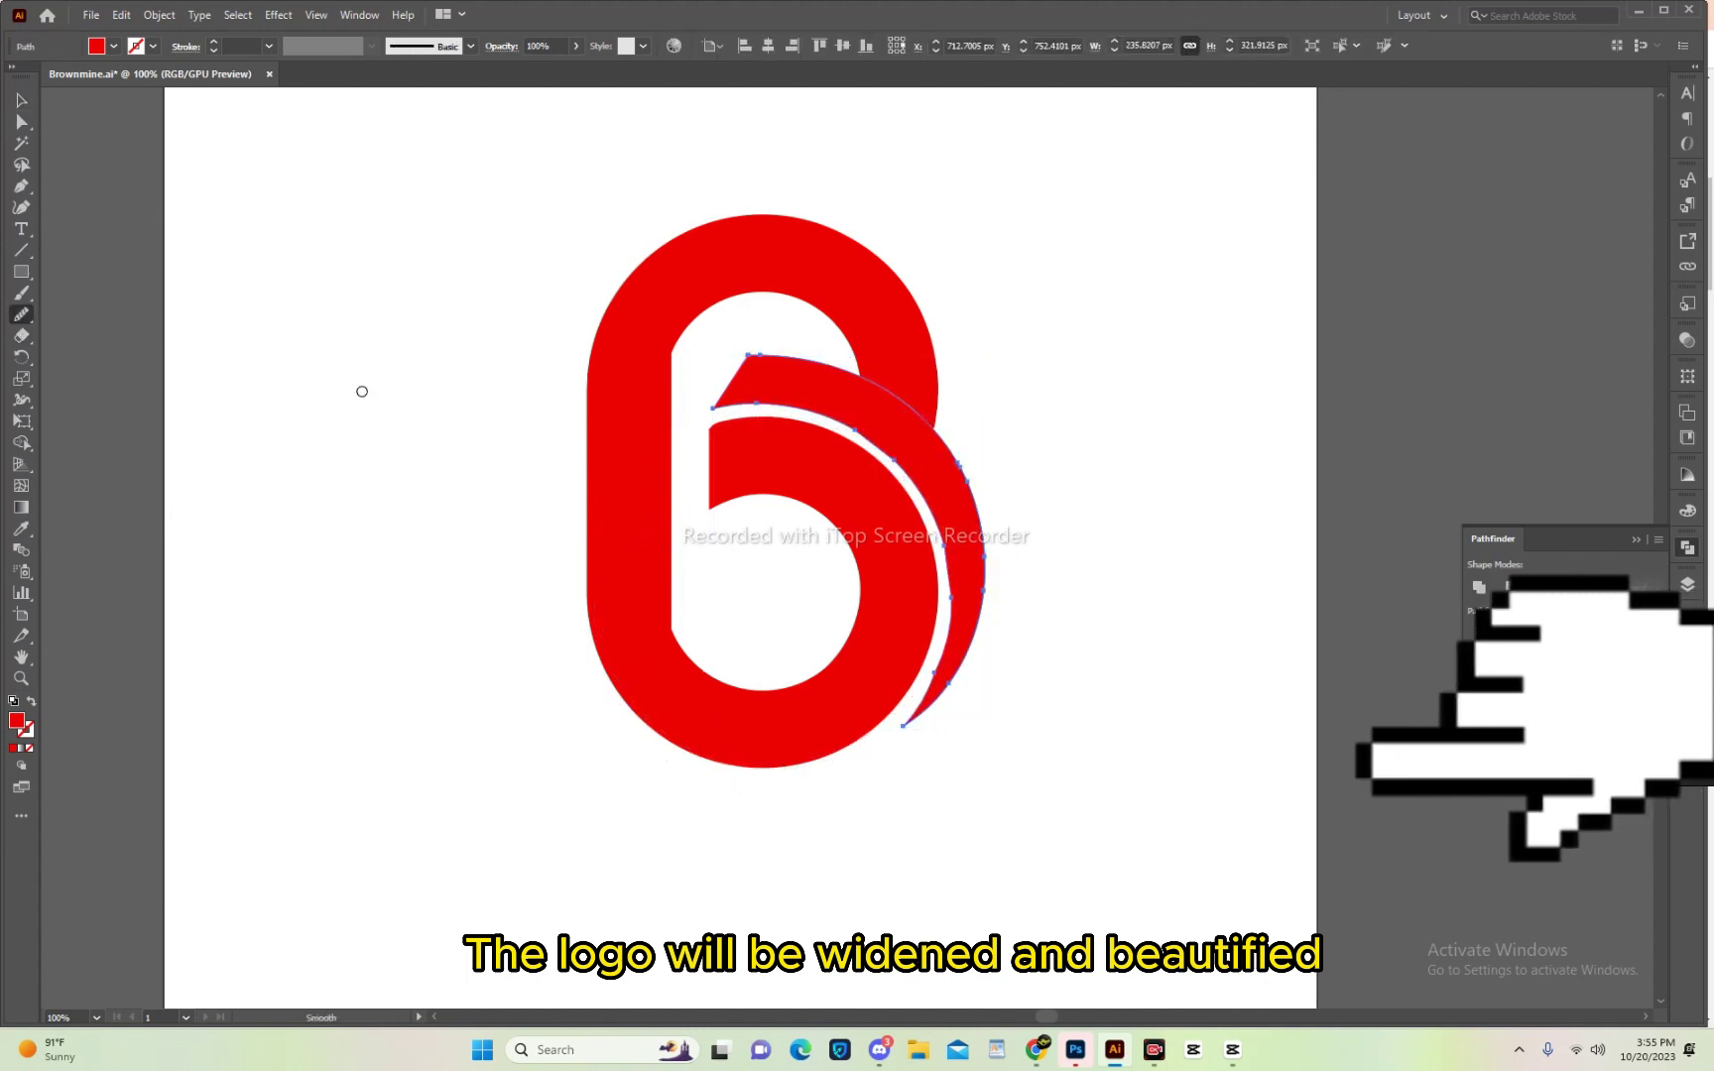
key("a")
left_click(757, 402)
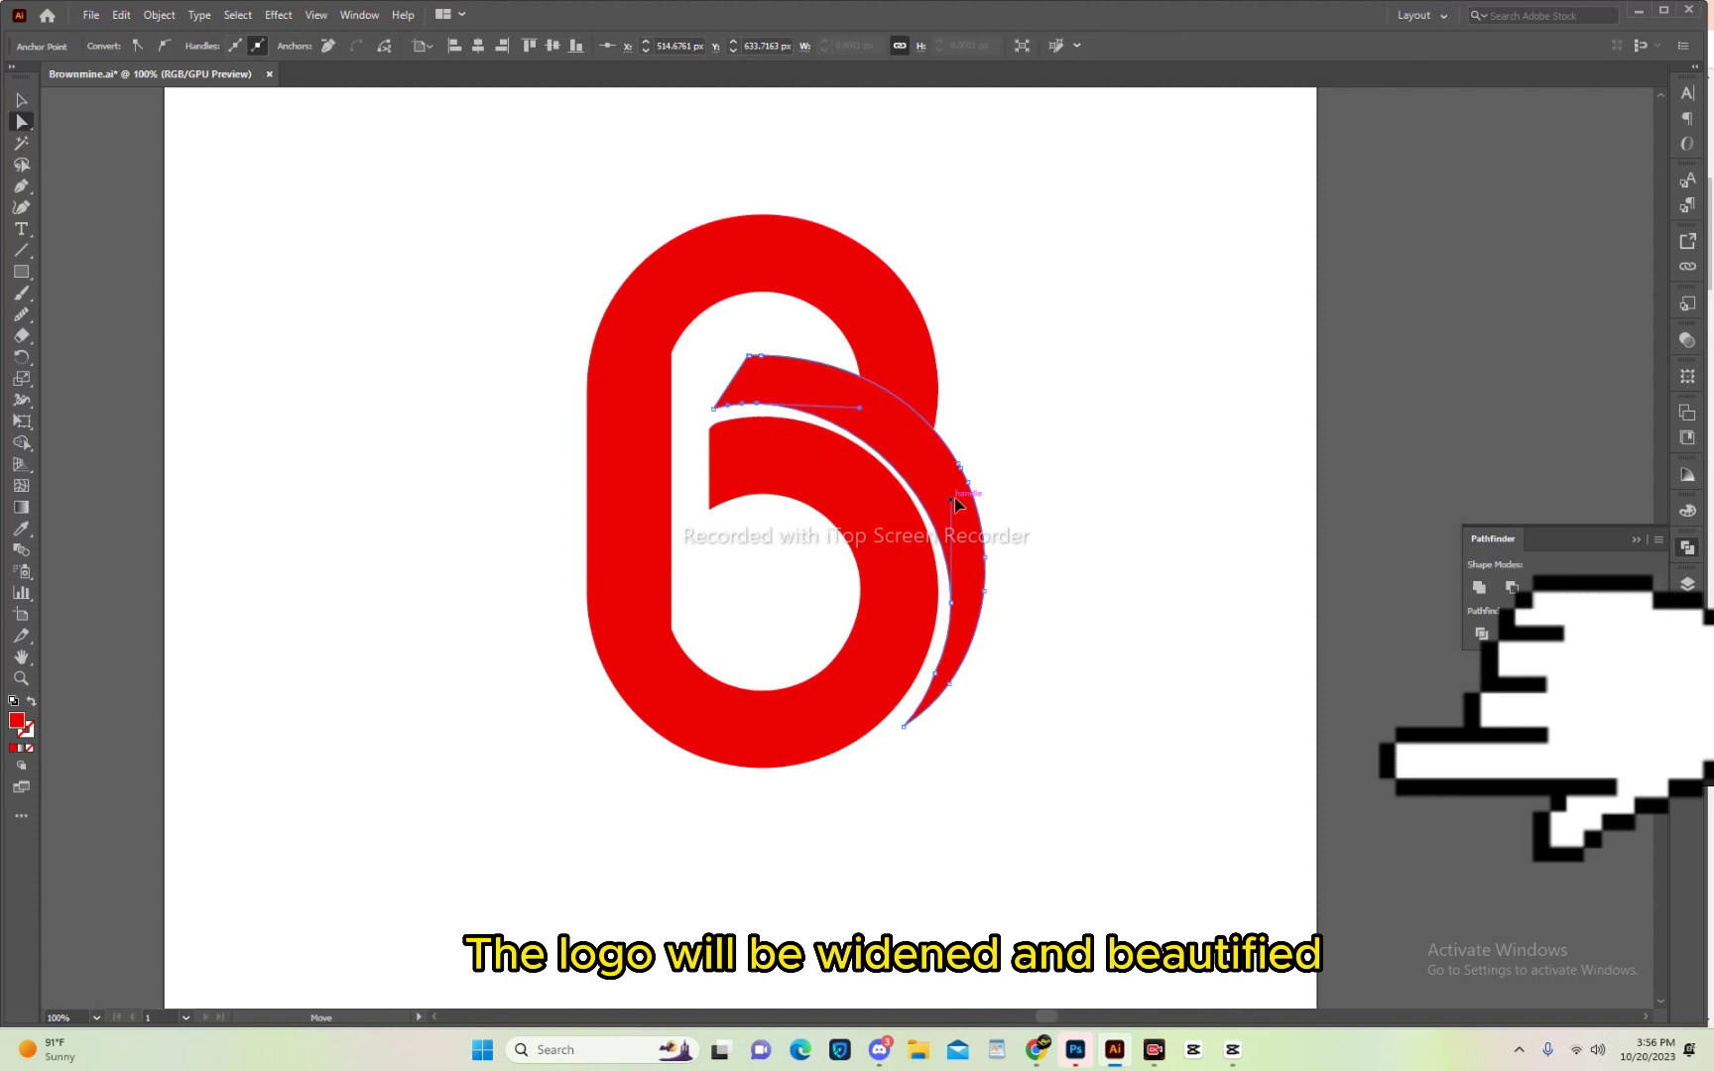
left_click(21, 100)
left_click(439, 655)
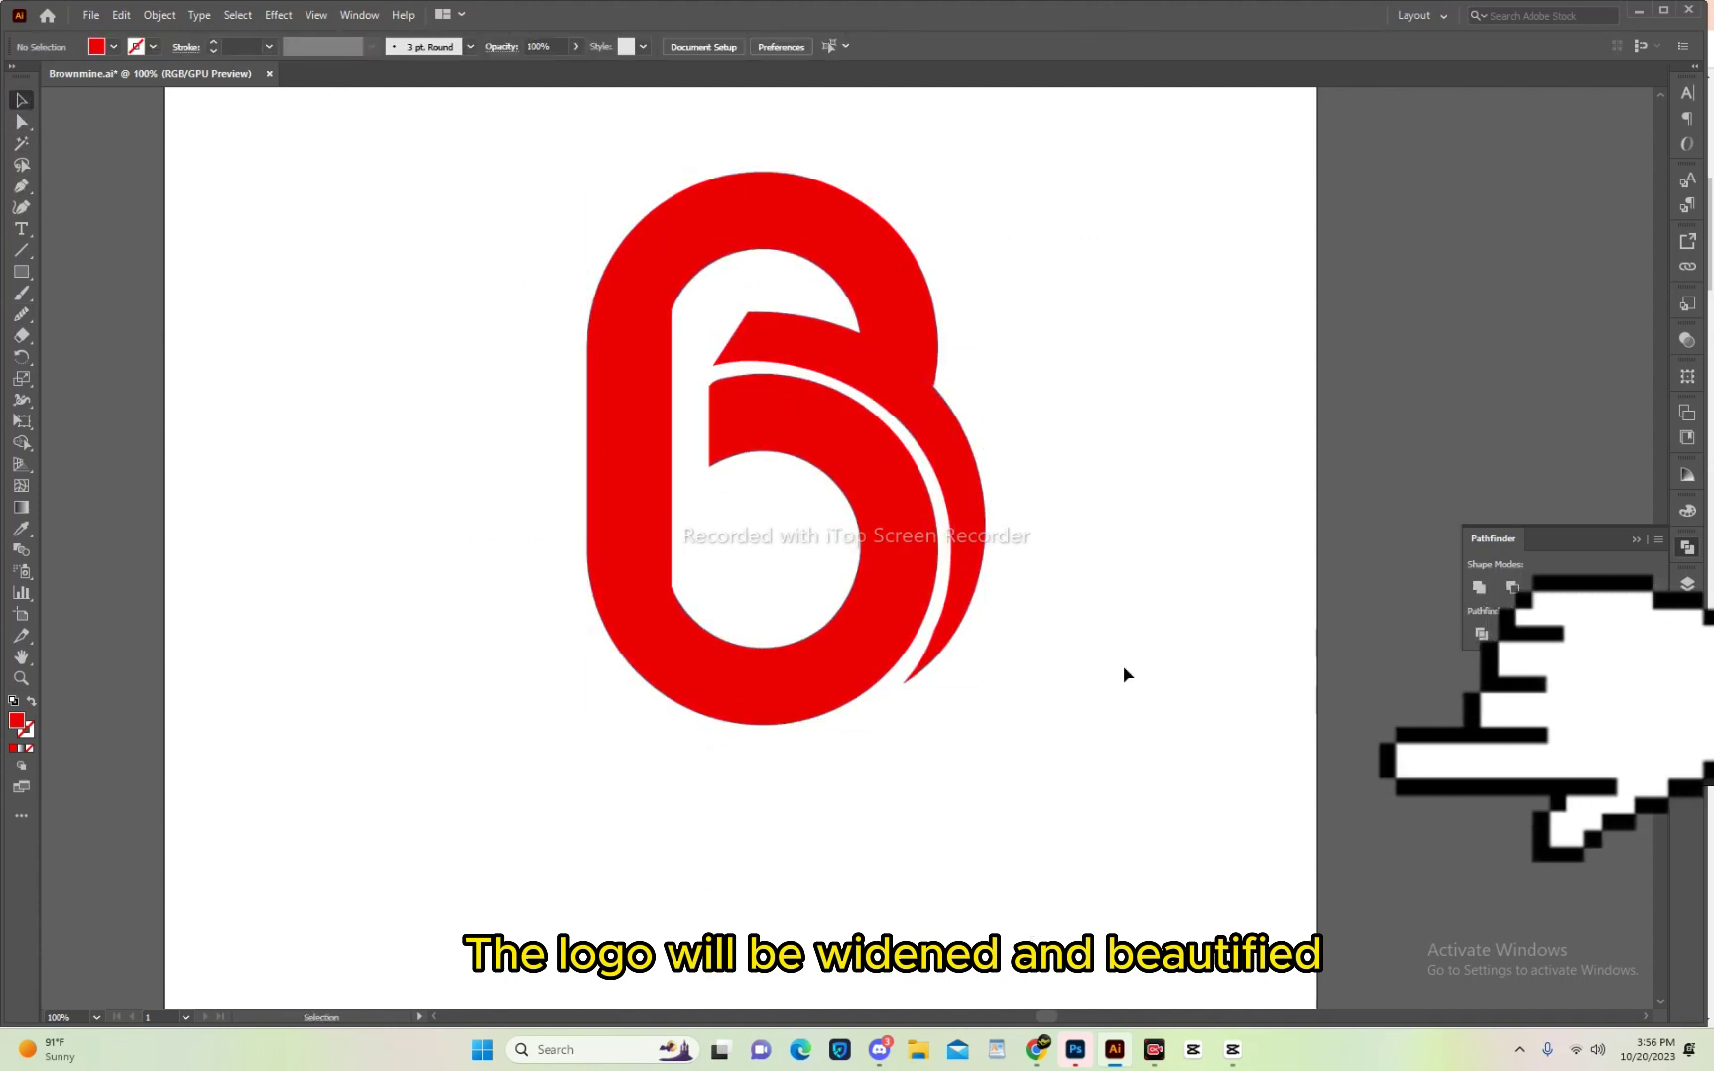
Move the wedge tip anchor and round off the wedge's sharp corner.
left_click(21, 125)
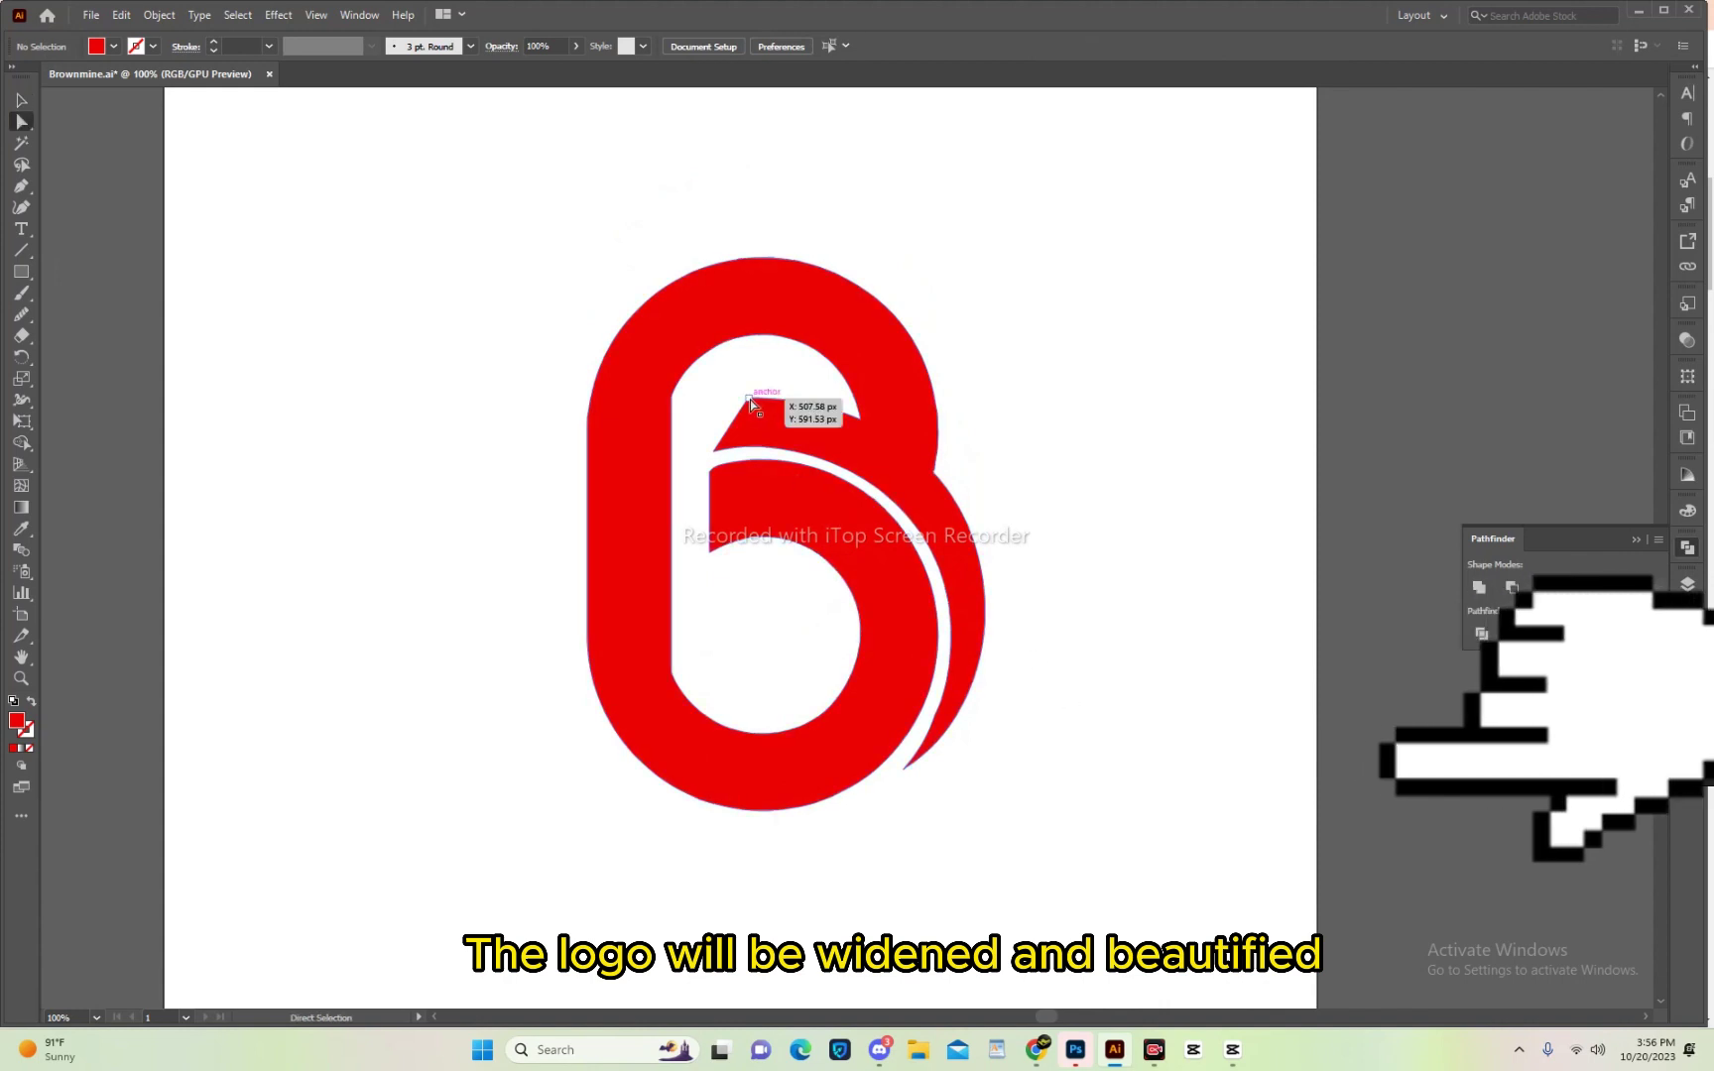
left_click_drag(750, 401, 759, 451)
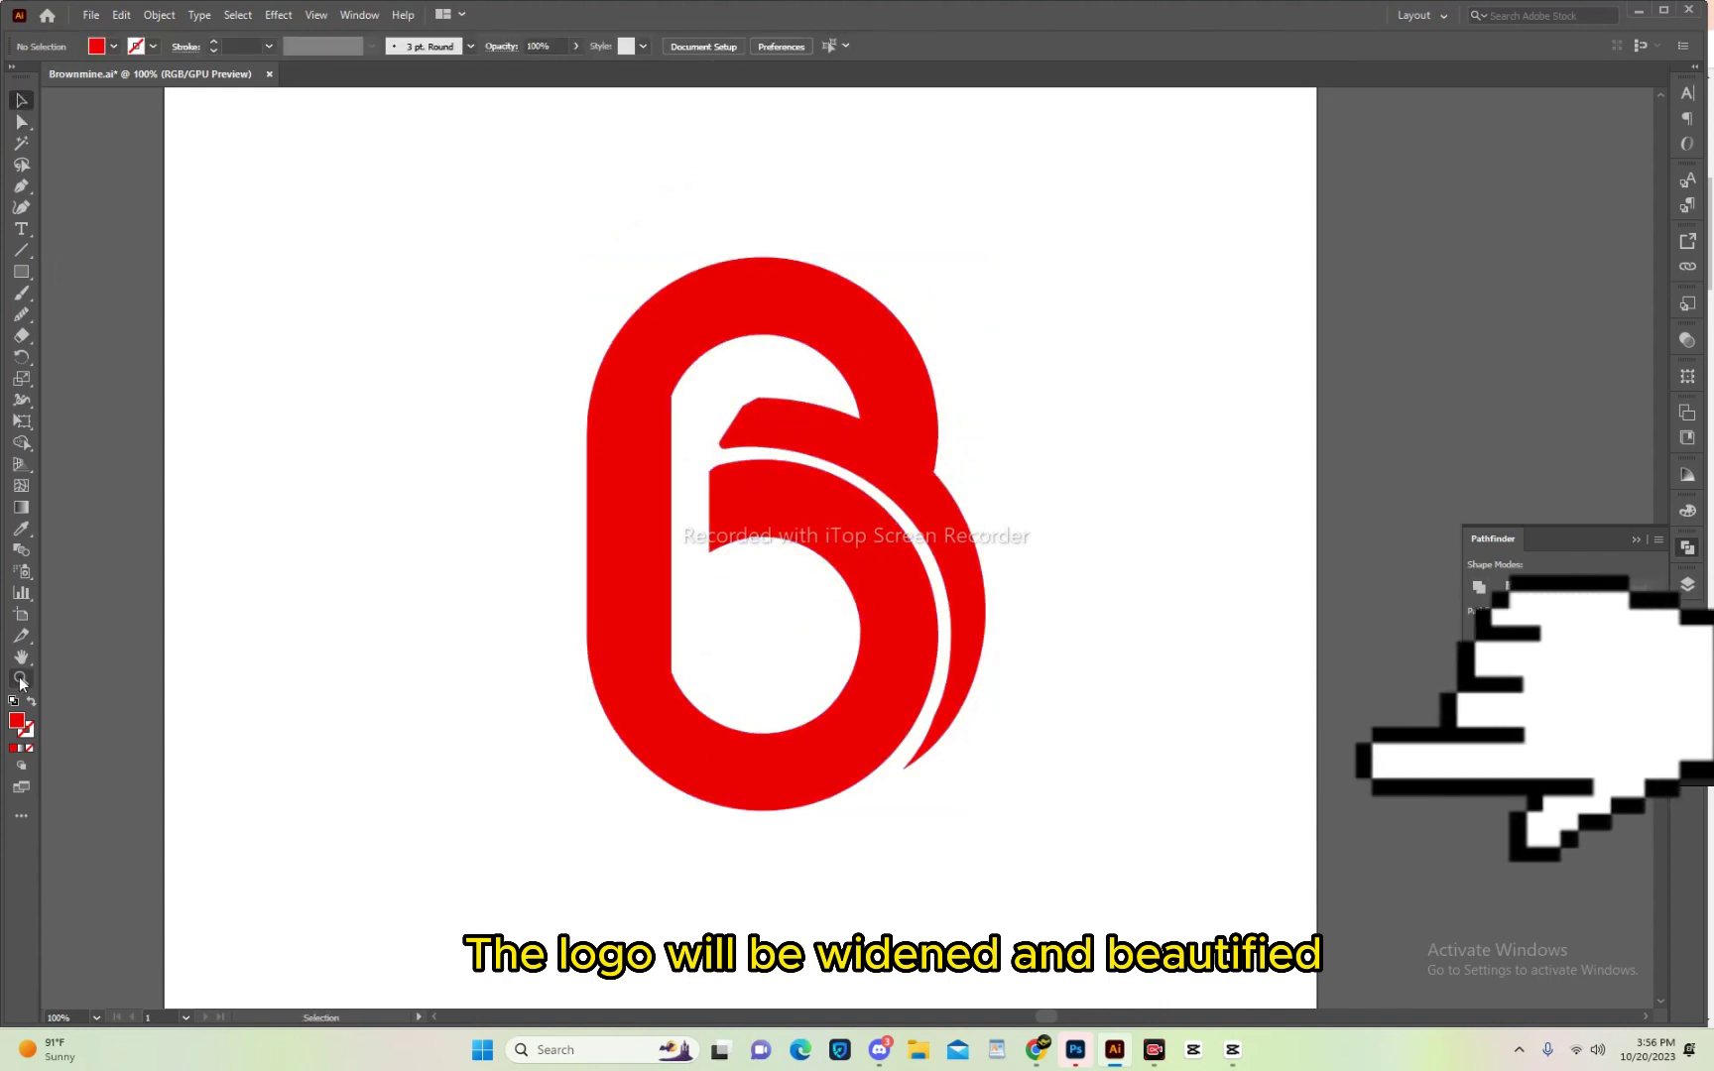
left_click_drag(756, 385, 833, 388)
key("a")
left_click(751, 478)
left_click_drag(756, 443, 756, 443)
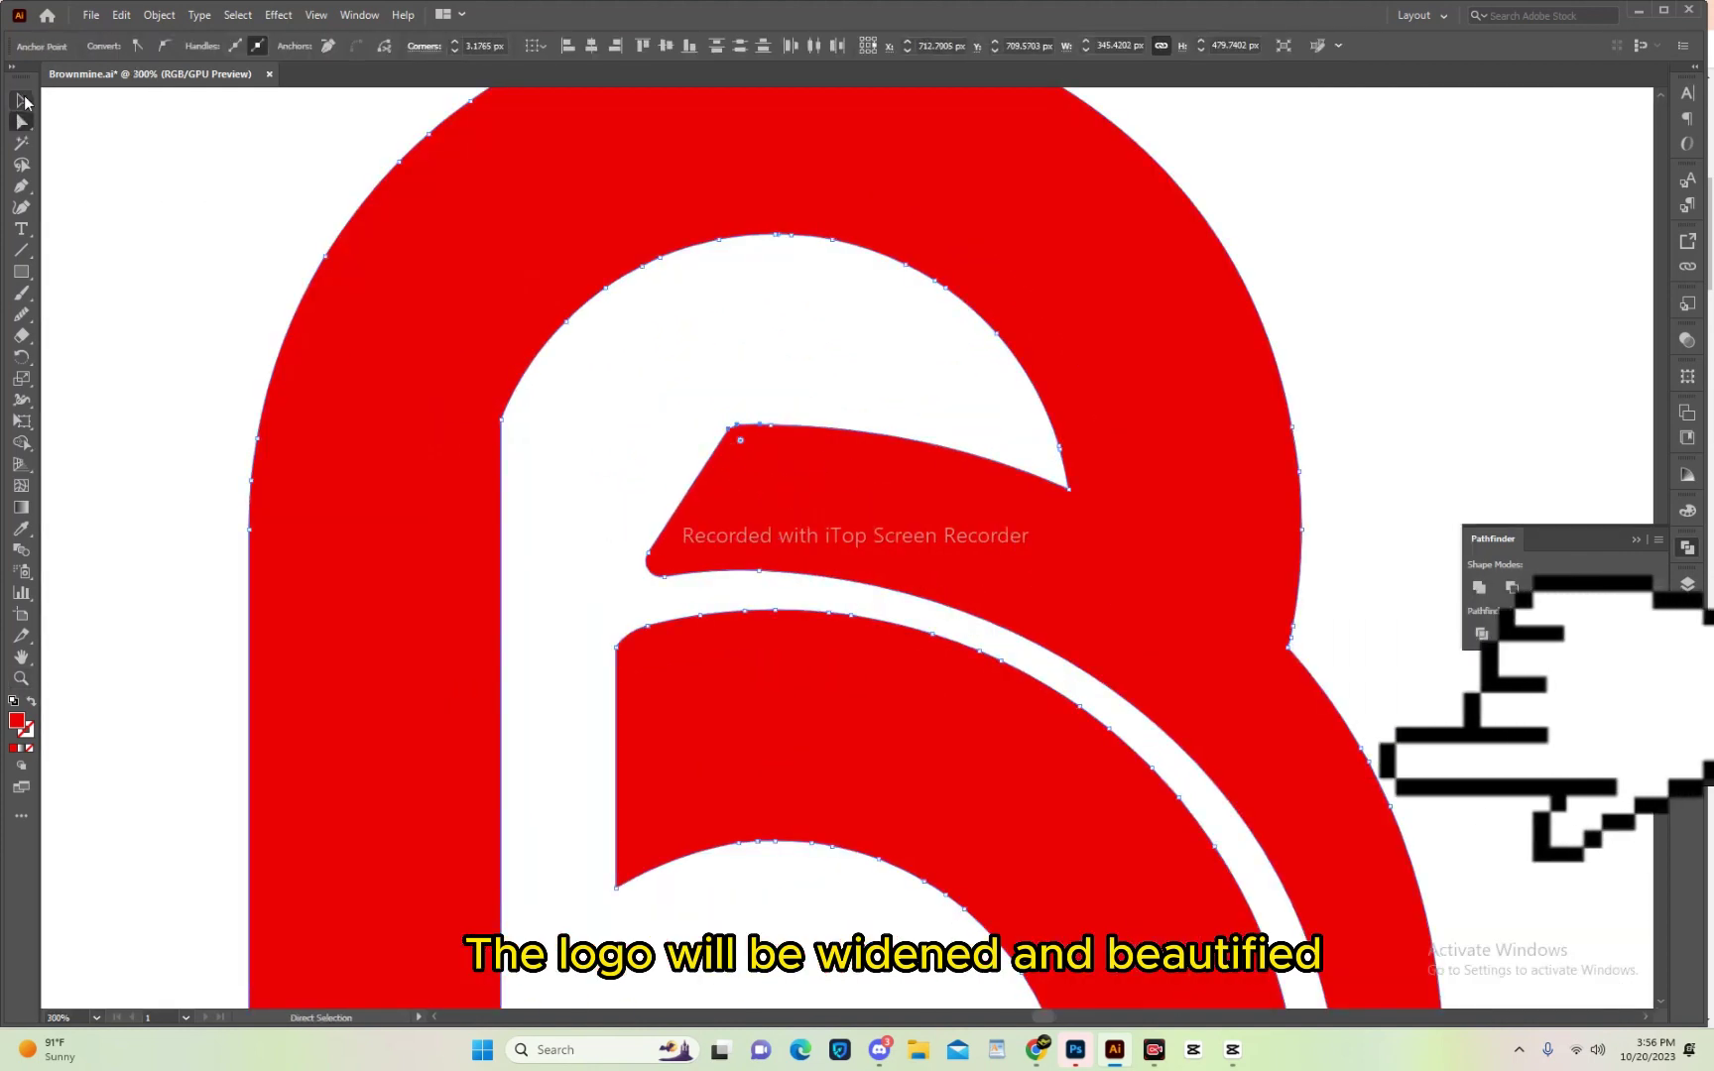
Round the inner stroke's bottom-left corner and smooth the outer arc's right edge.
scroll(757, 444, "down", 2)
left_click(22, 121)
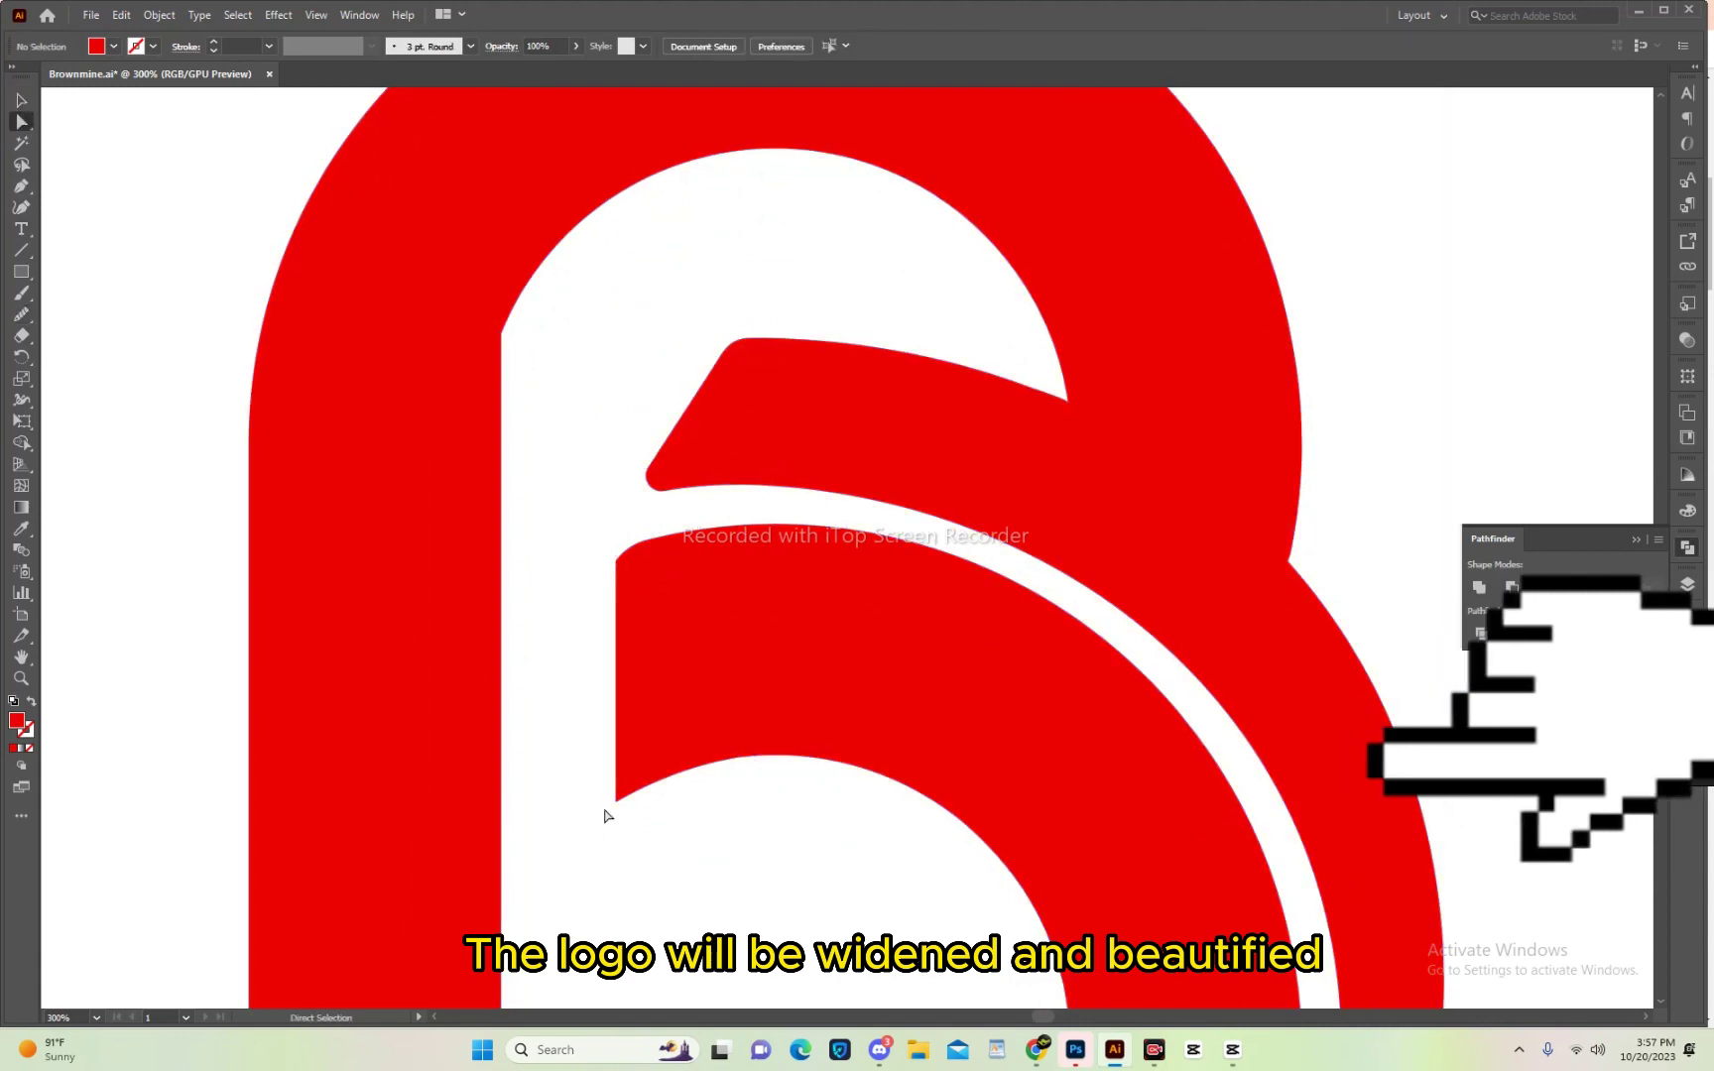
left_click_drag(624, 826, 555, 546)
key("v")
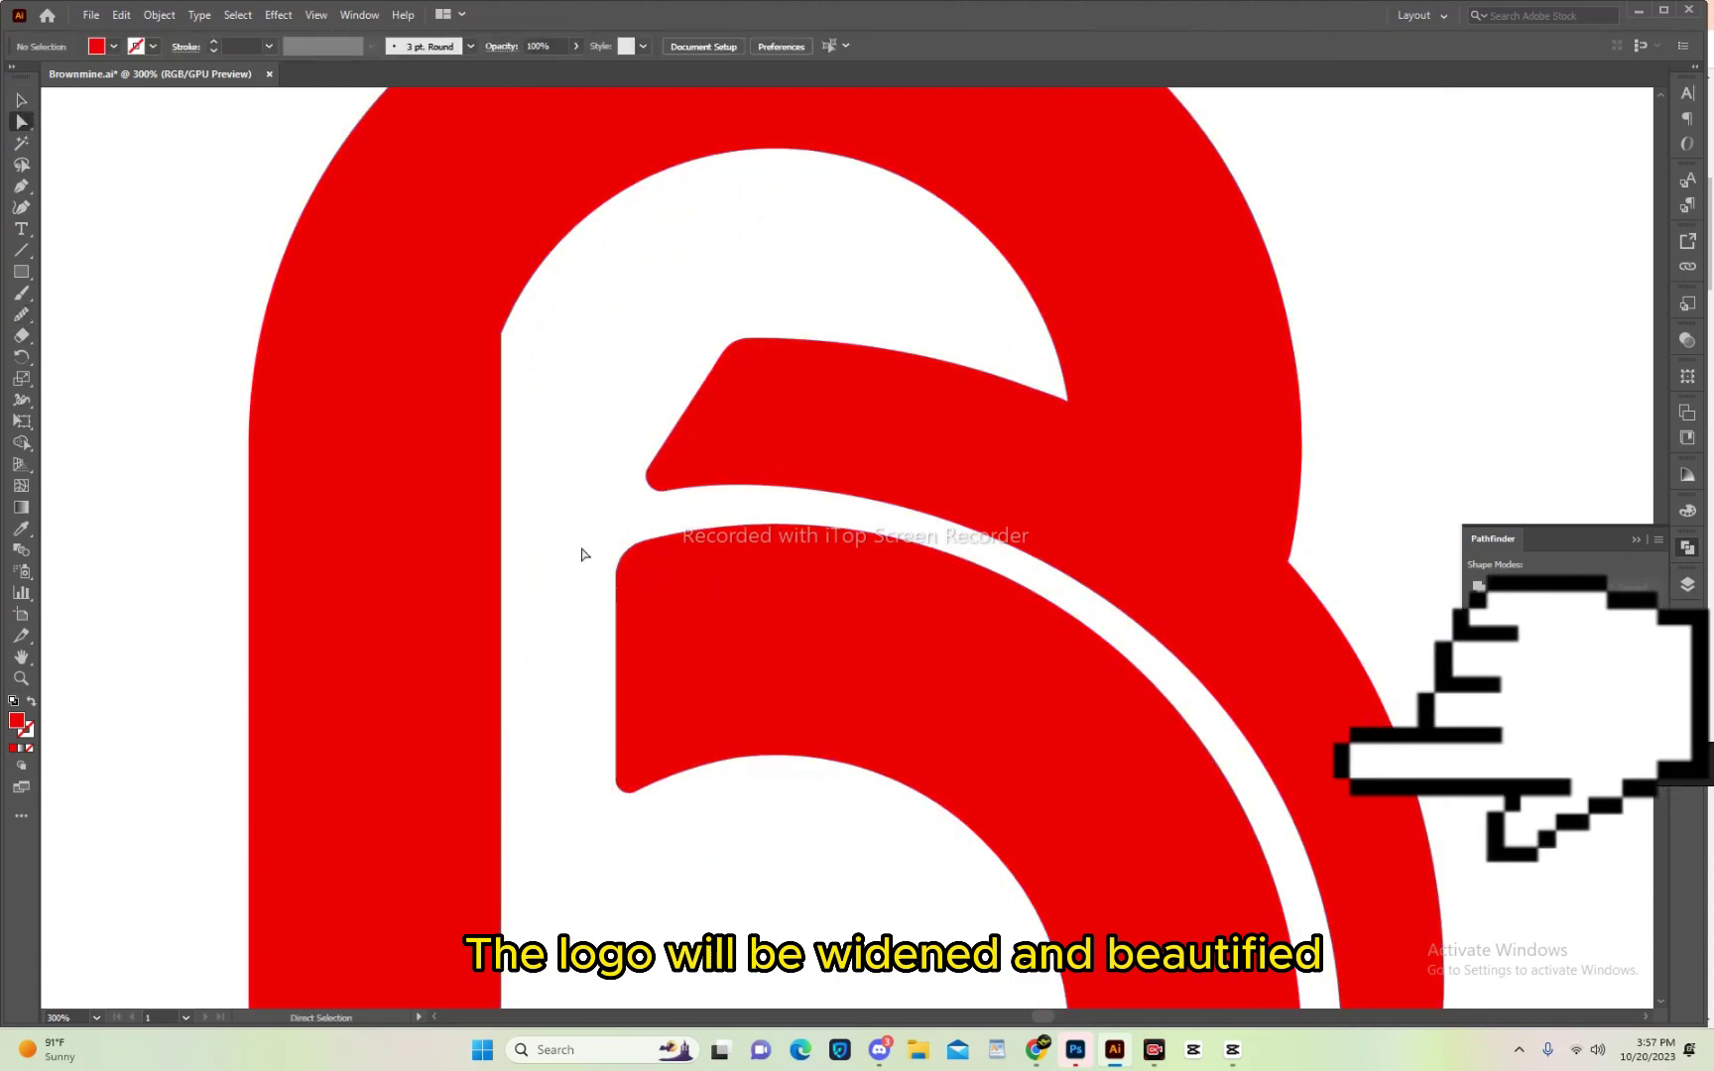
key("ctrl+minus")
scroll(1090, 838, "down", 2)
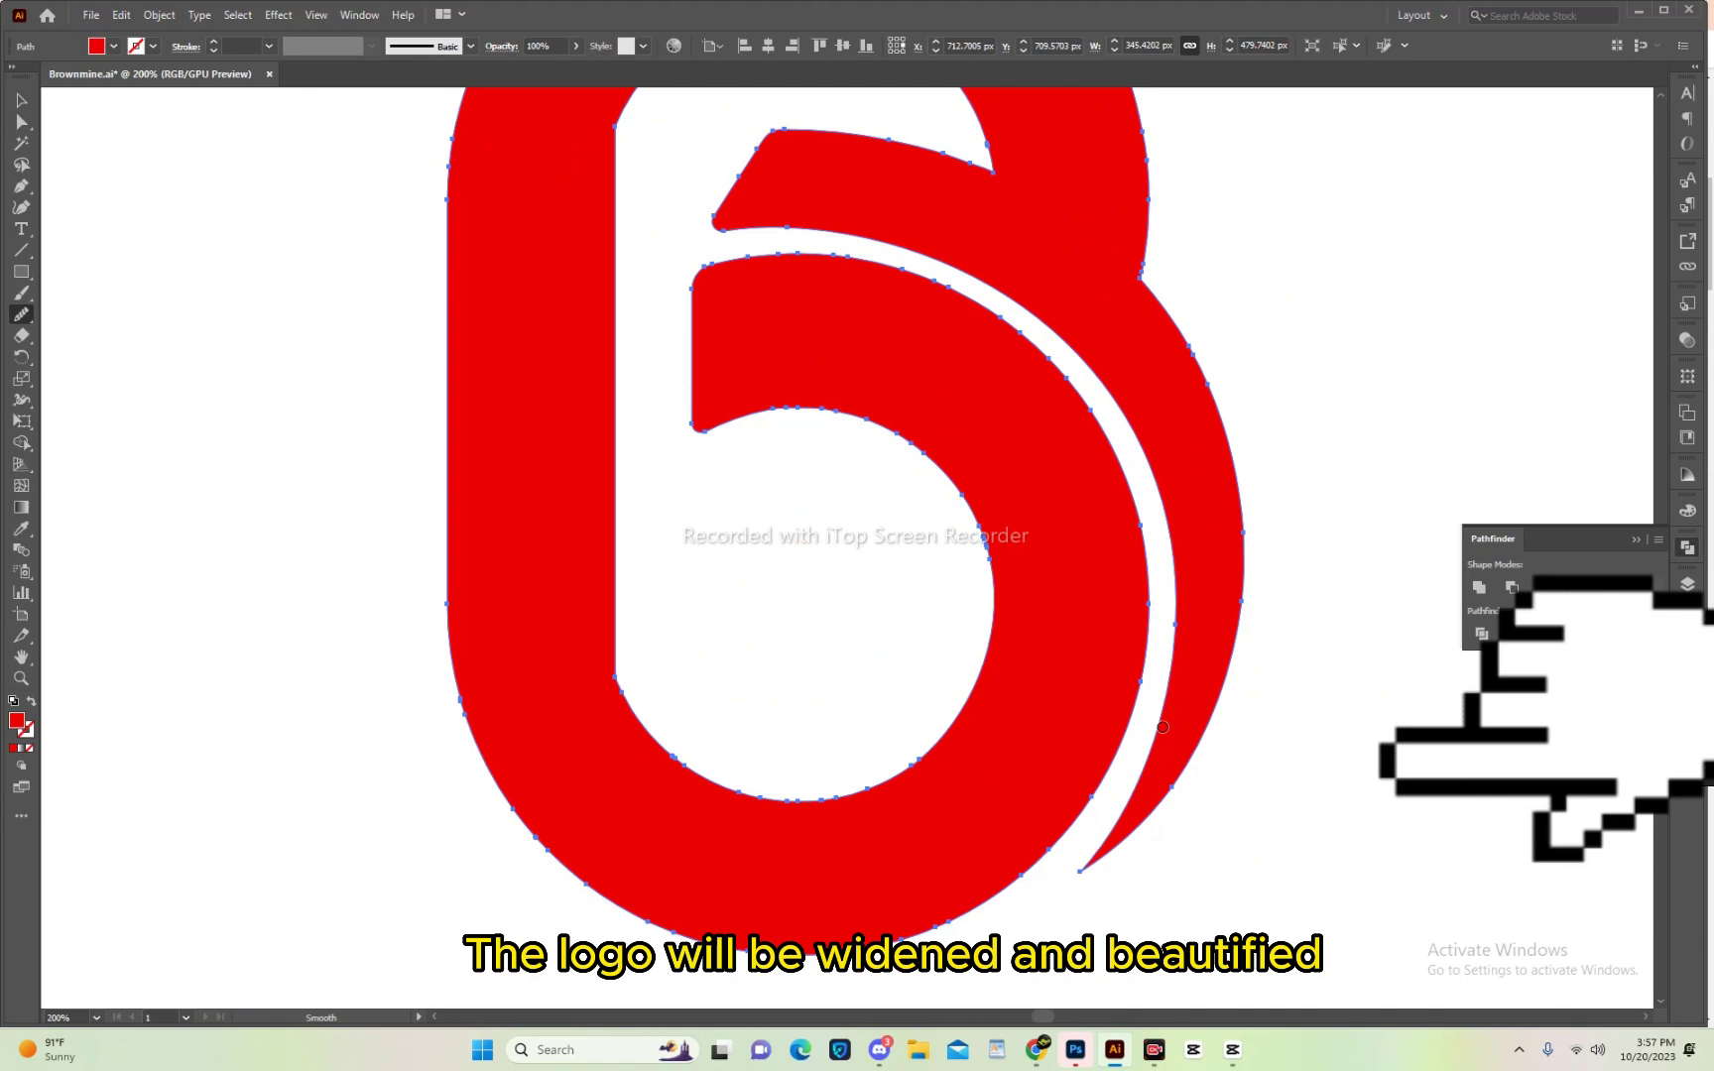
left_click_drag(1190, 756, 1158, 817)
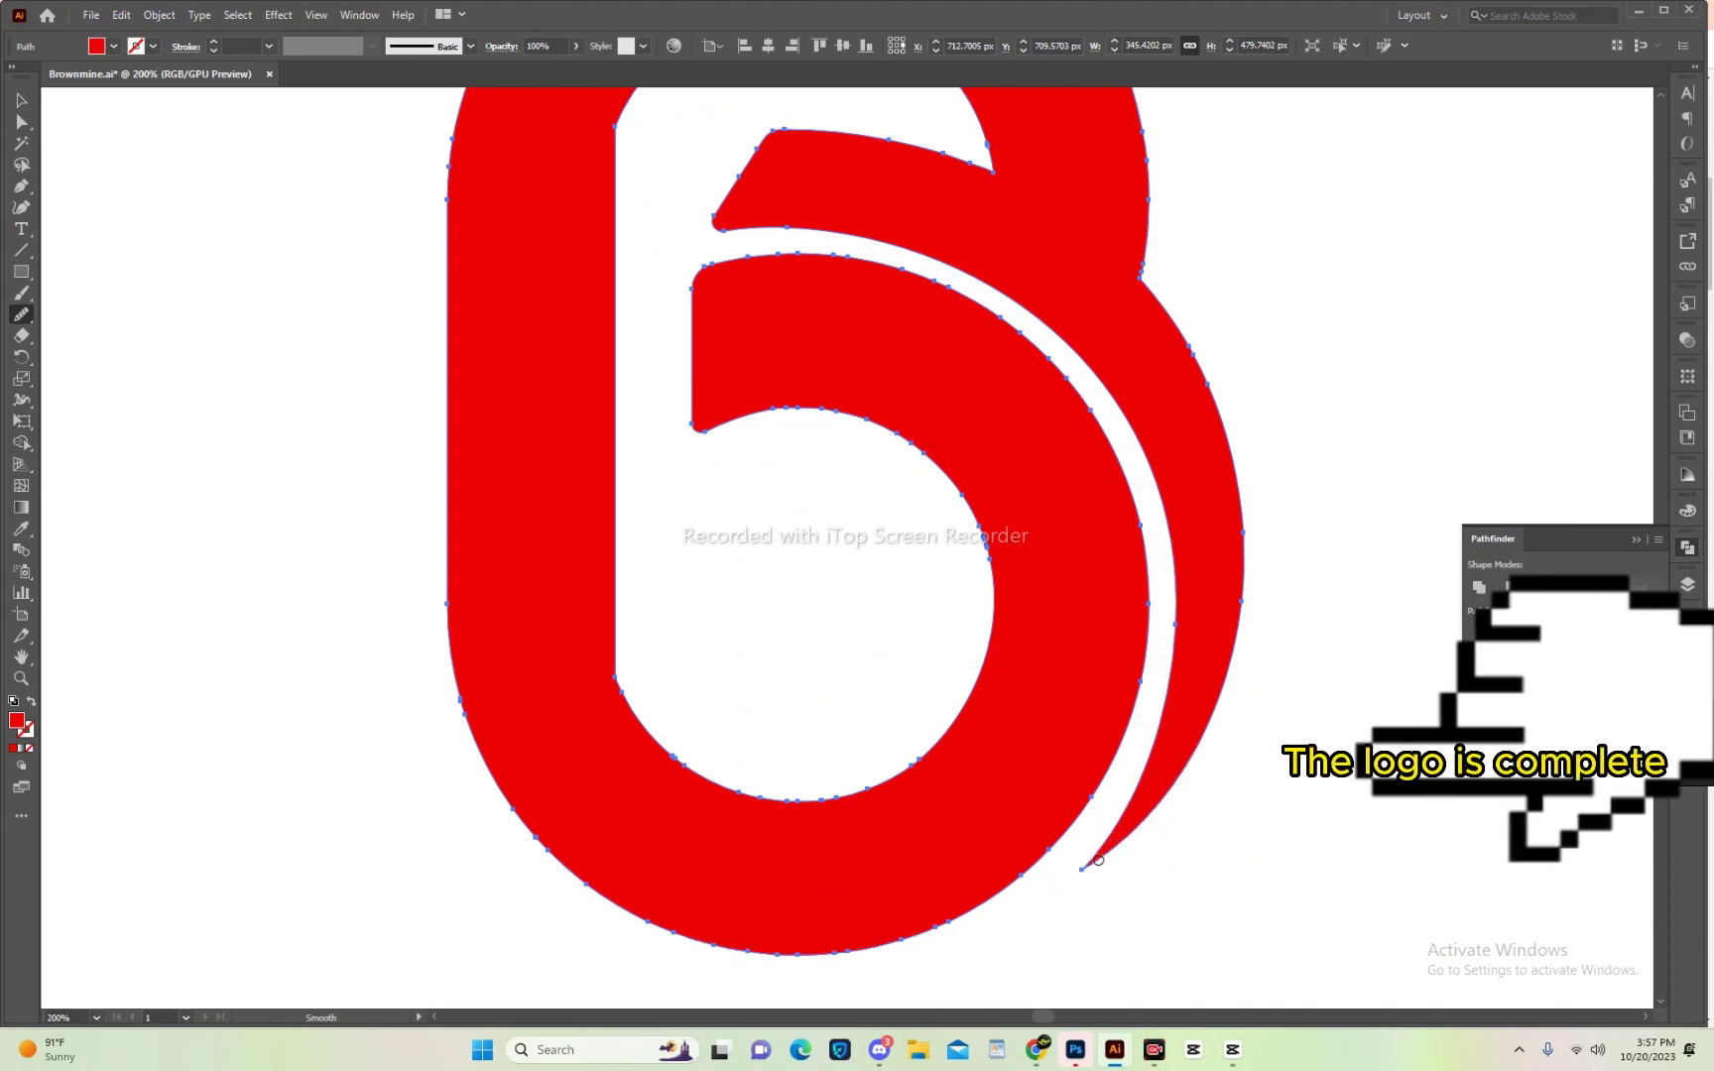
Select the whole B logo and change its fill from red to black.
left_click(24, 117)
left_click(214, 352)
key("ctrl+minus")
key("ctrl+minus")
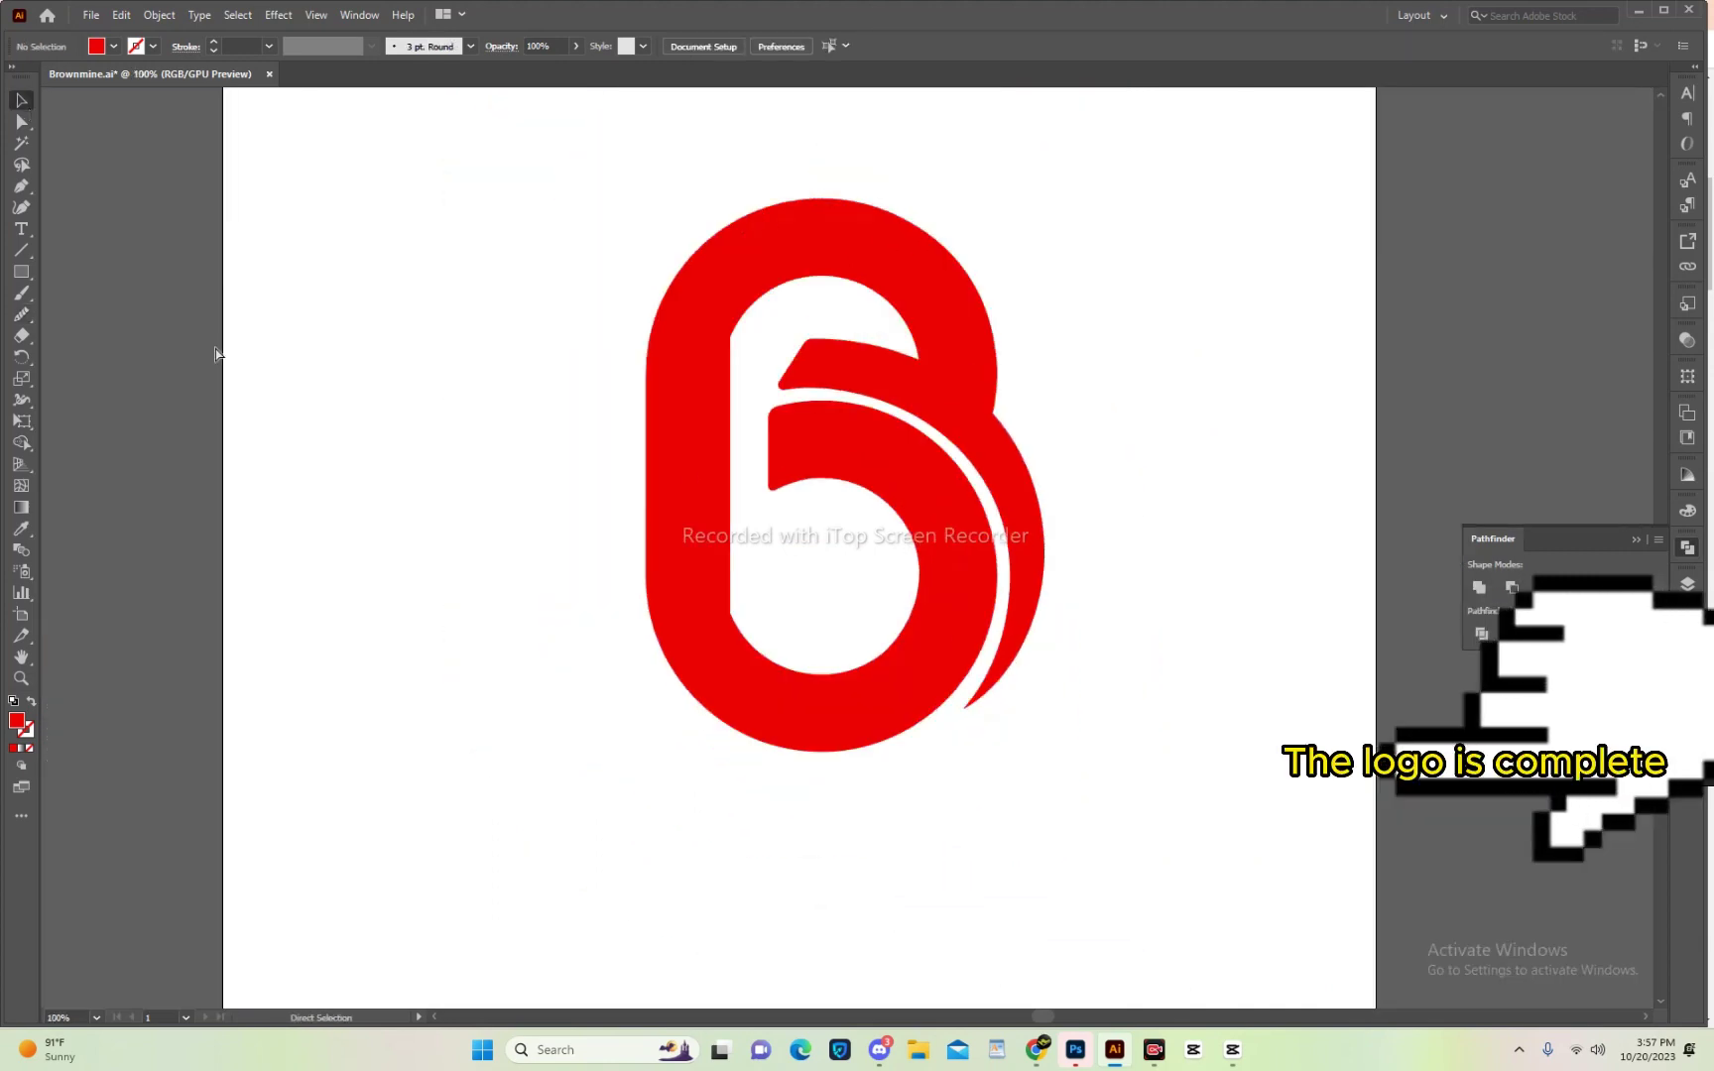
key("ctrl+minus")
key("ctrl+minus")
left_click(822, 635)
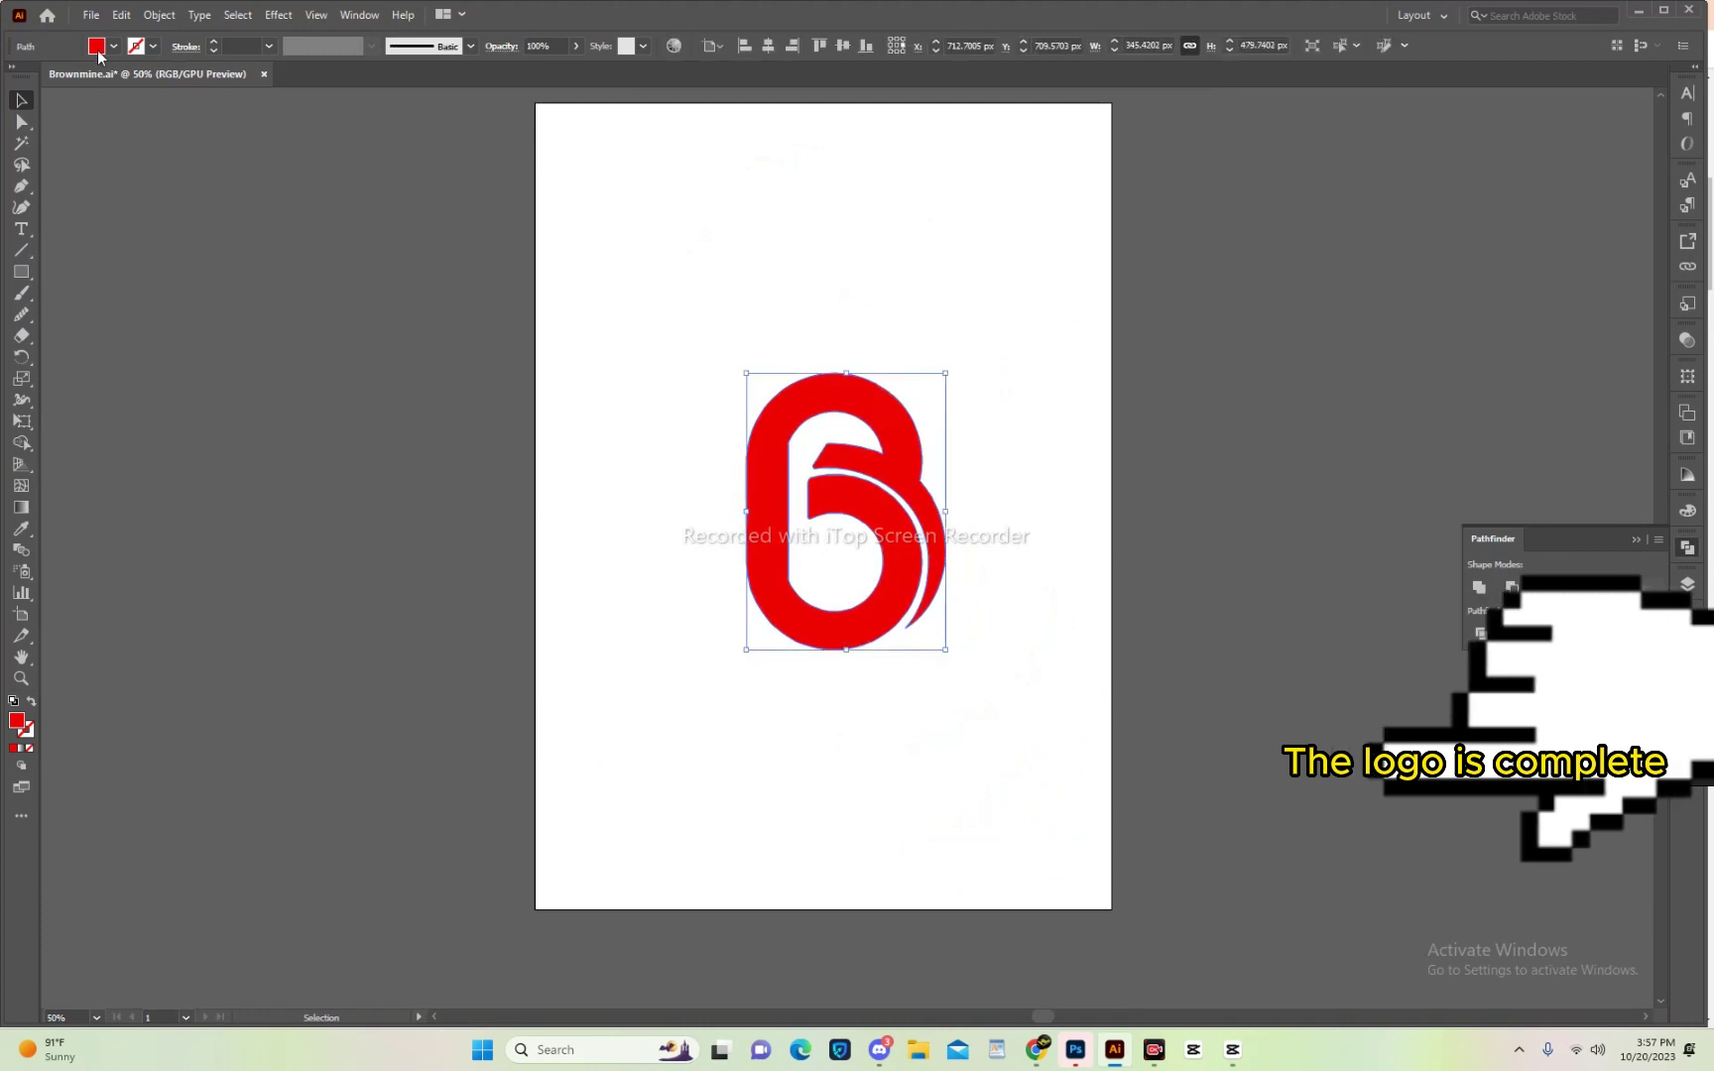
left_click(114, 46)
left_click(35, 68)
left_click(531, 603)
Shift the black logo slightly left on the page.
scroll(530, 603, "up", 2)
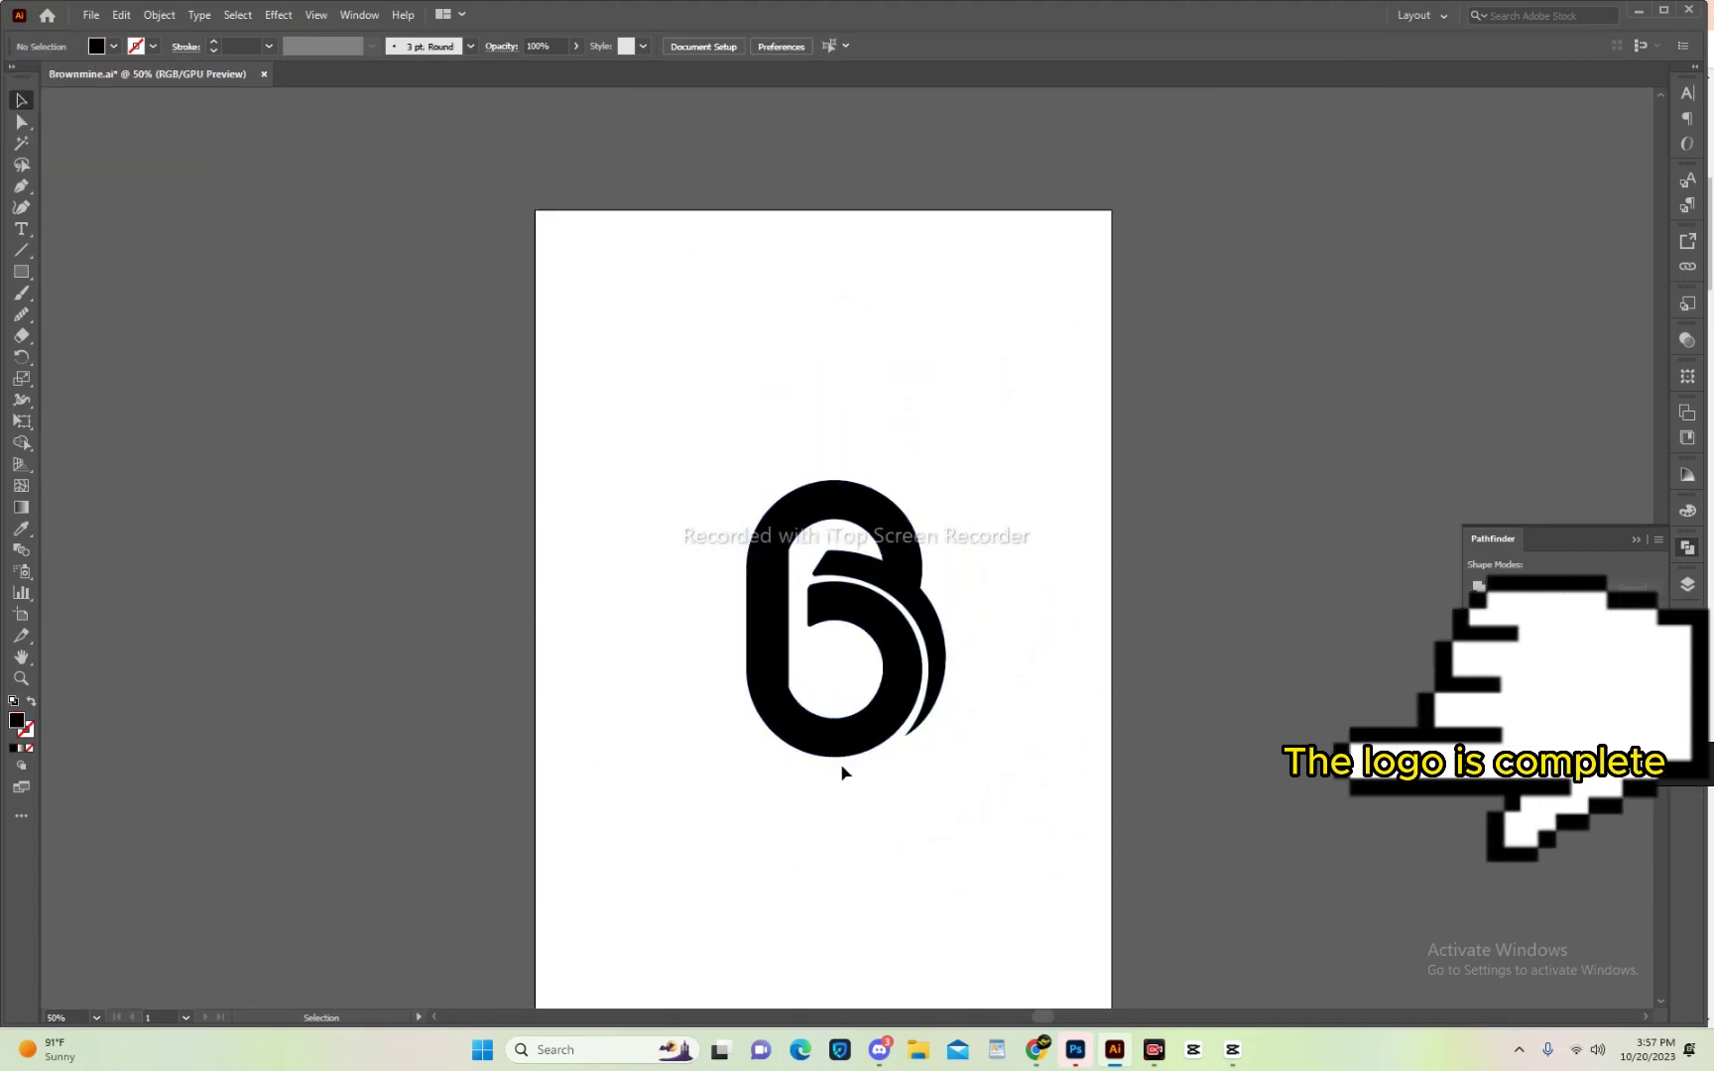
scroll(841, 772, "up", 1, "alt")
left_click_drag(842, 771, 813, 765)
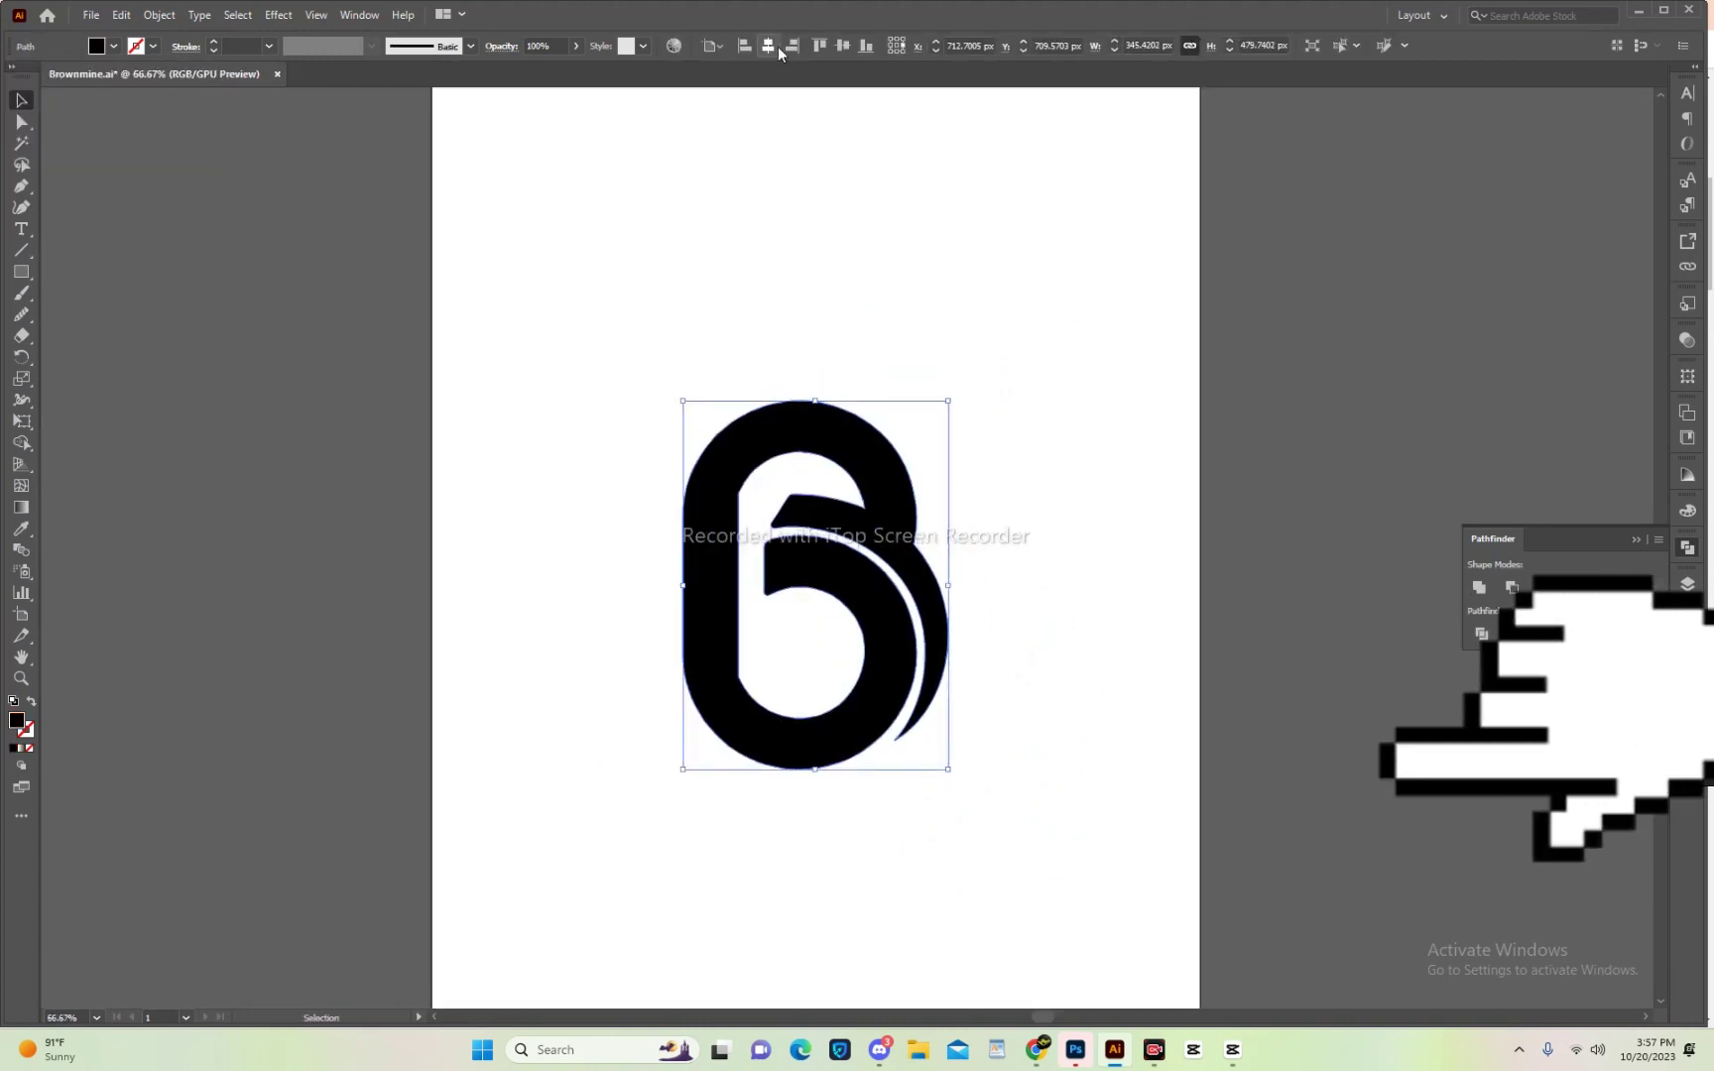
left_click(984, 296)
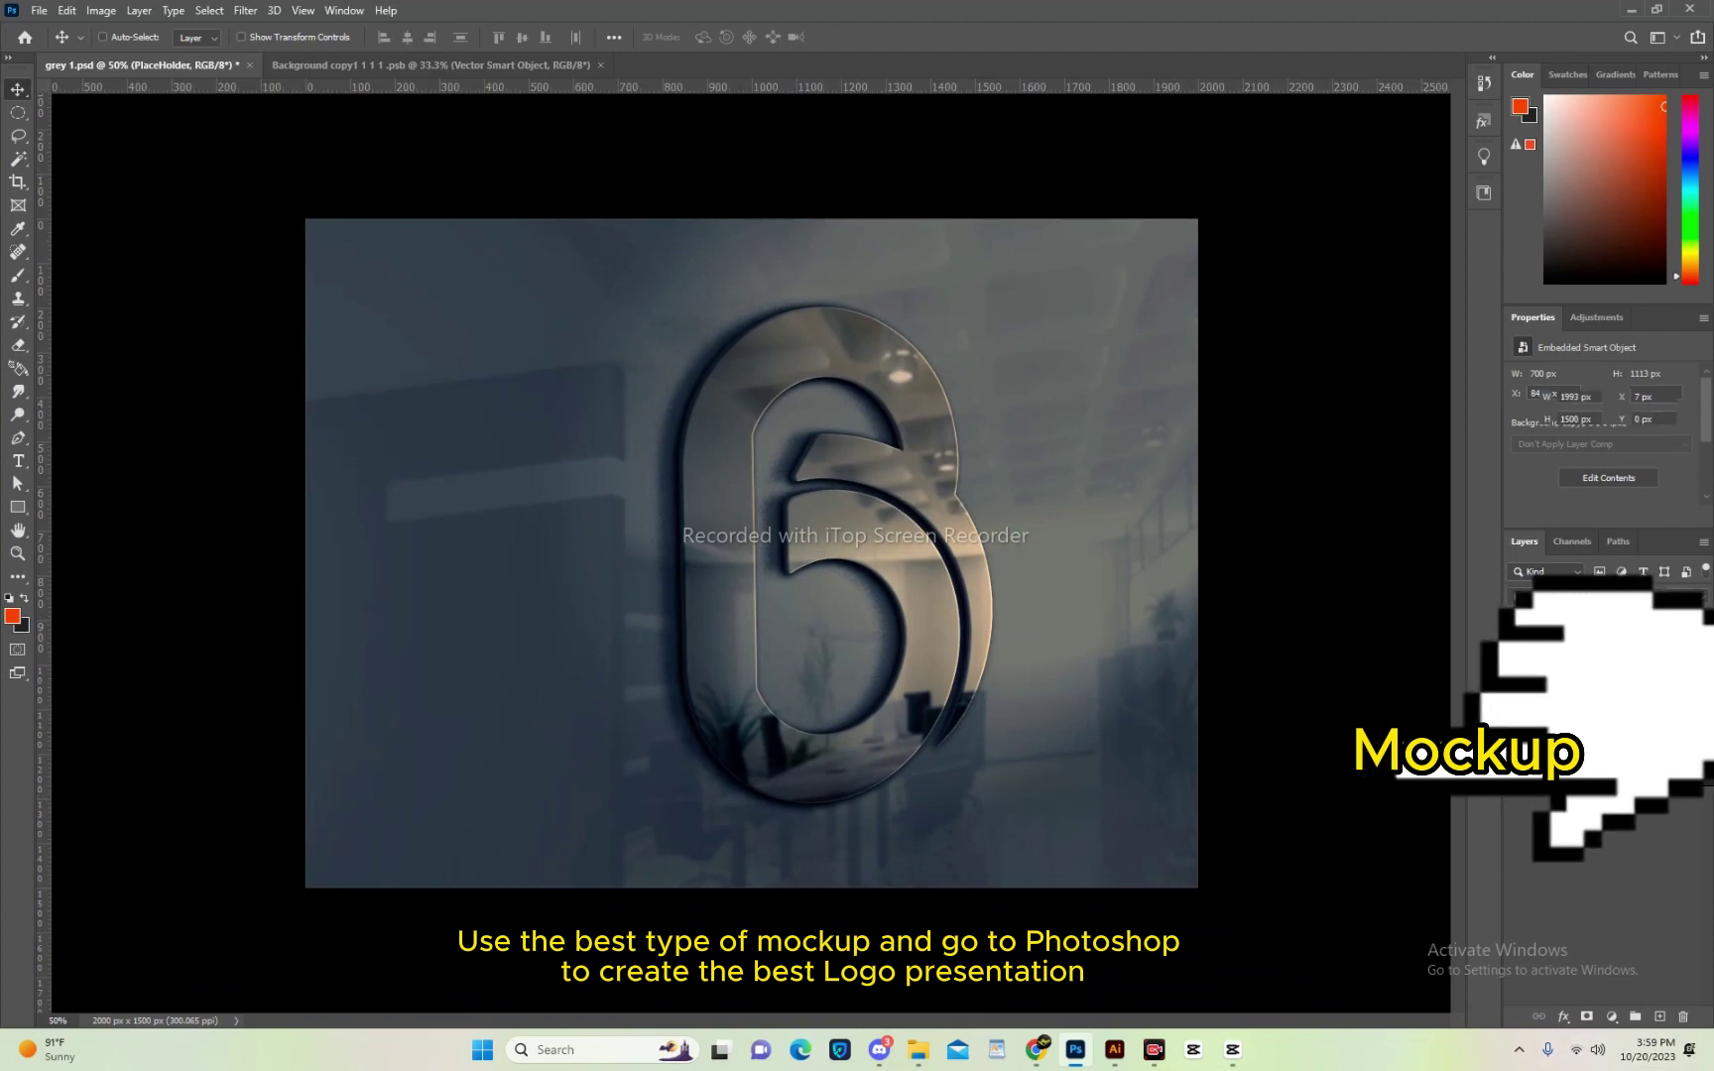
Open Layer Style for the reflection layer and move the dialog aside.
double_click(1666, 615)
mouse_move(1160, 310)
left_mouse_down()
mouse_move(1409, 466)
mouse_move(1442, 330)
left_mouse_up()
Enable Color Overlay with Overlay blend mode, then zoom out to 33.33%.
left_click(1338, 562)
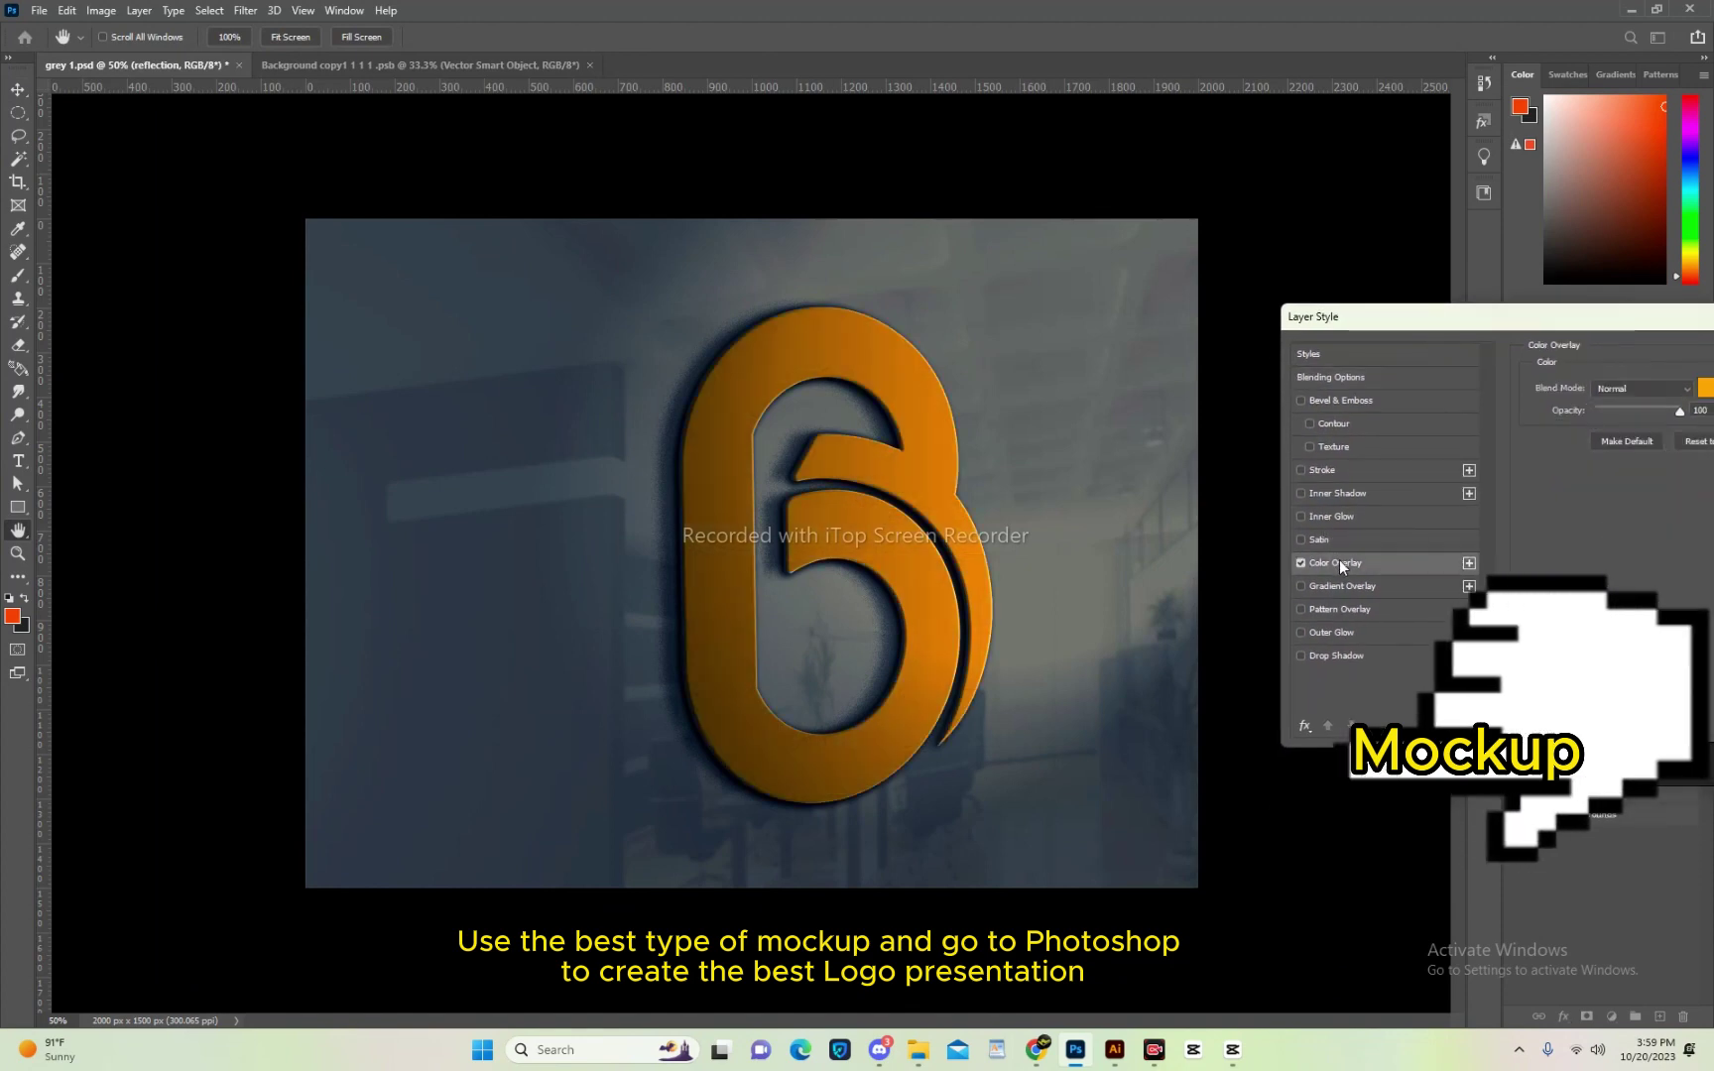
left_click_drag(1595, 325, 1546, 329)
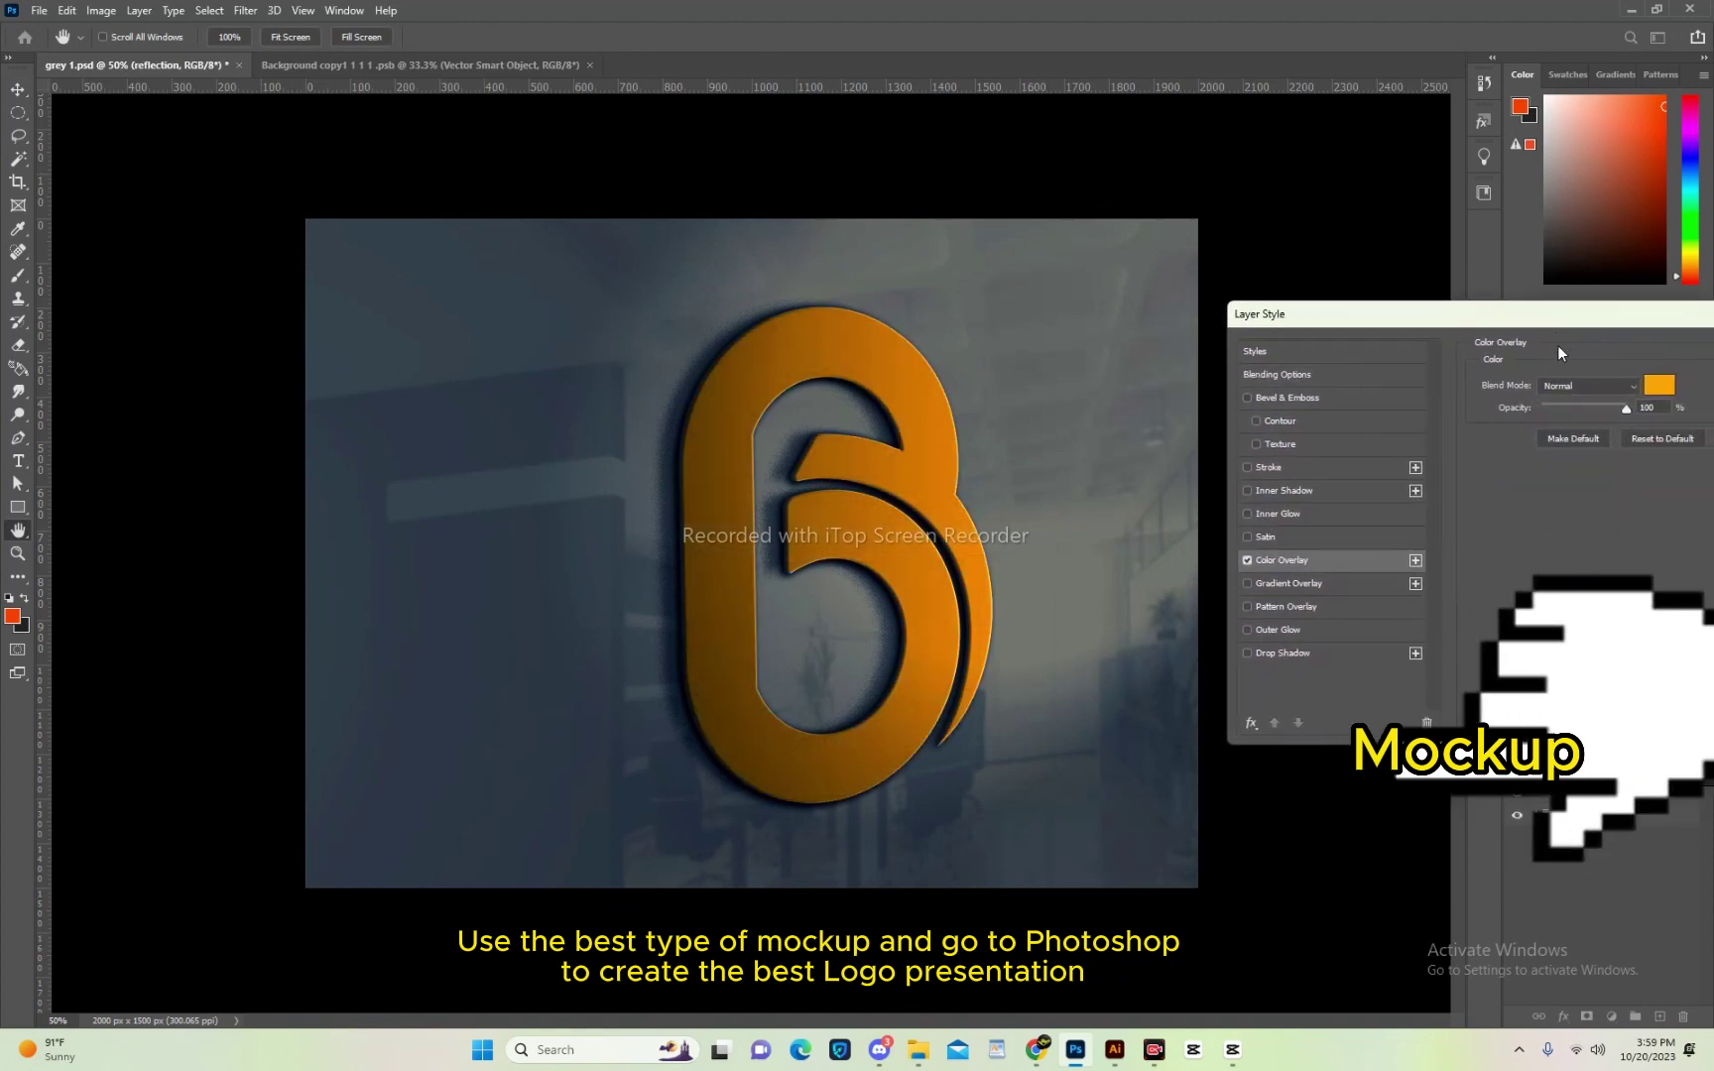
left_click(1613, 385)
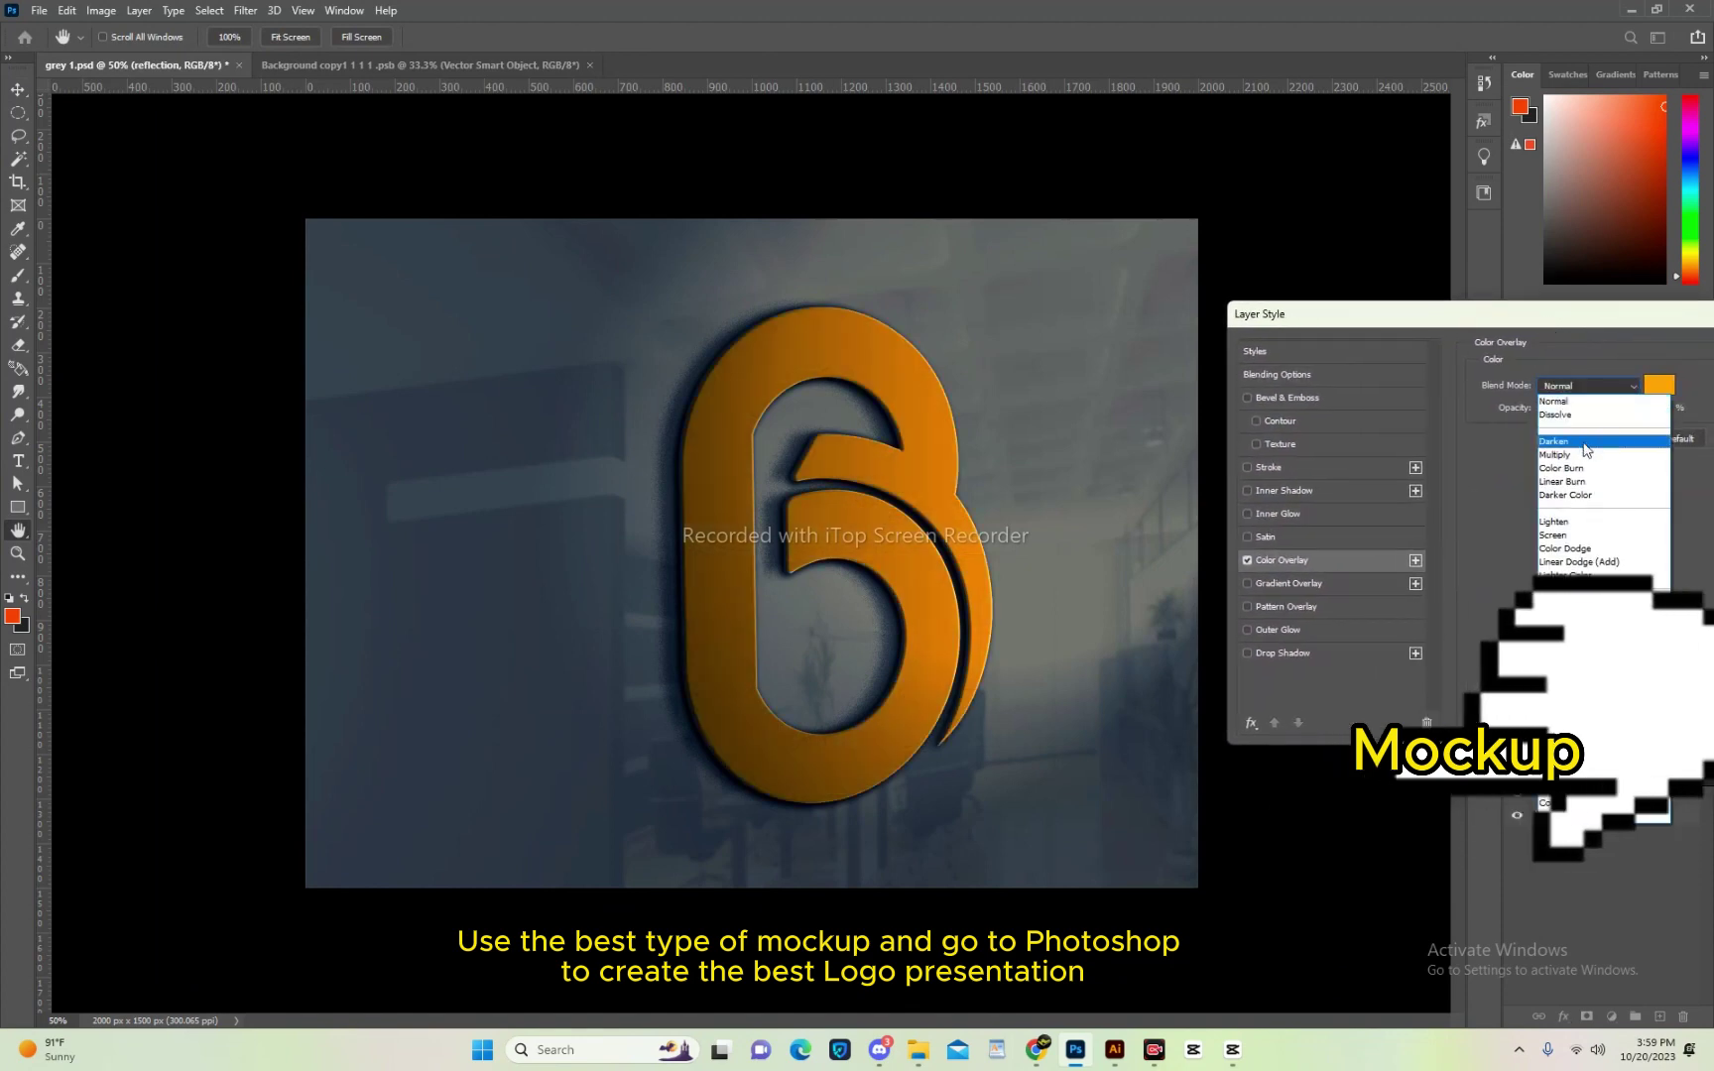
left_click(1582, 441)
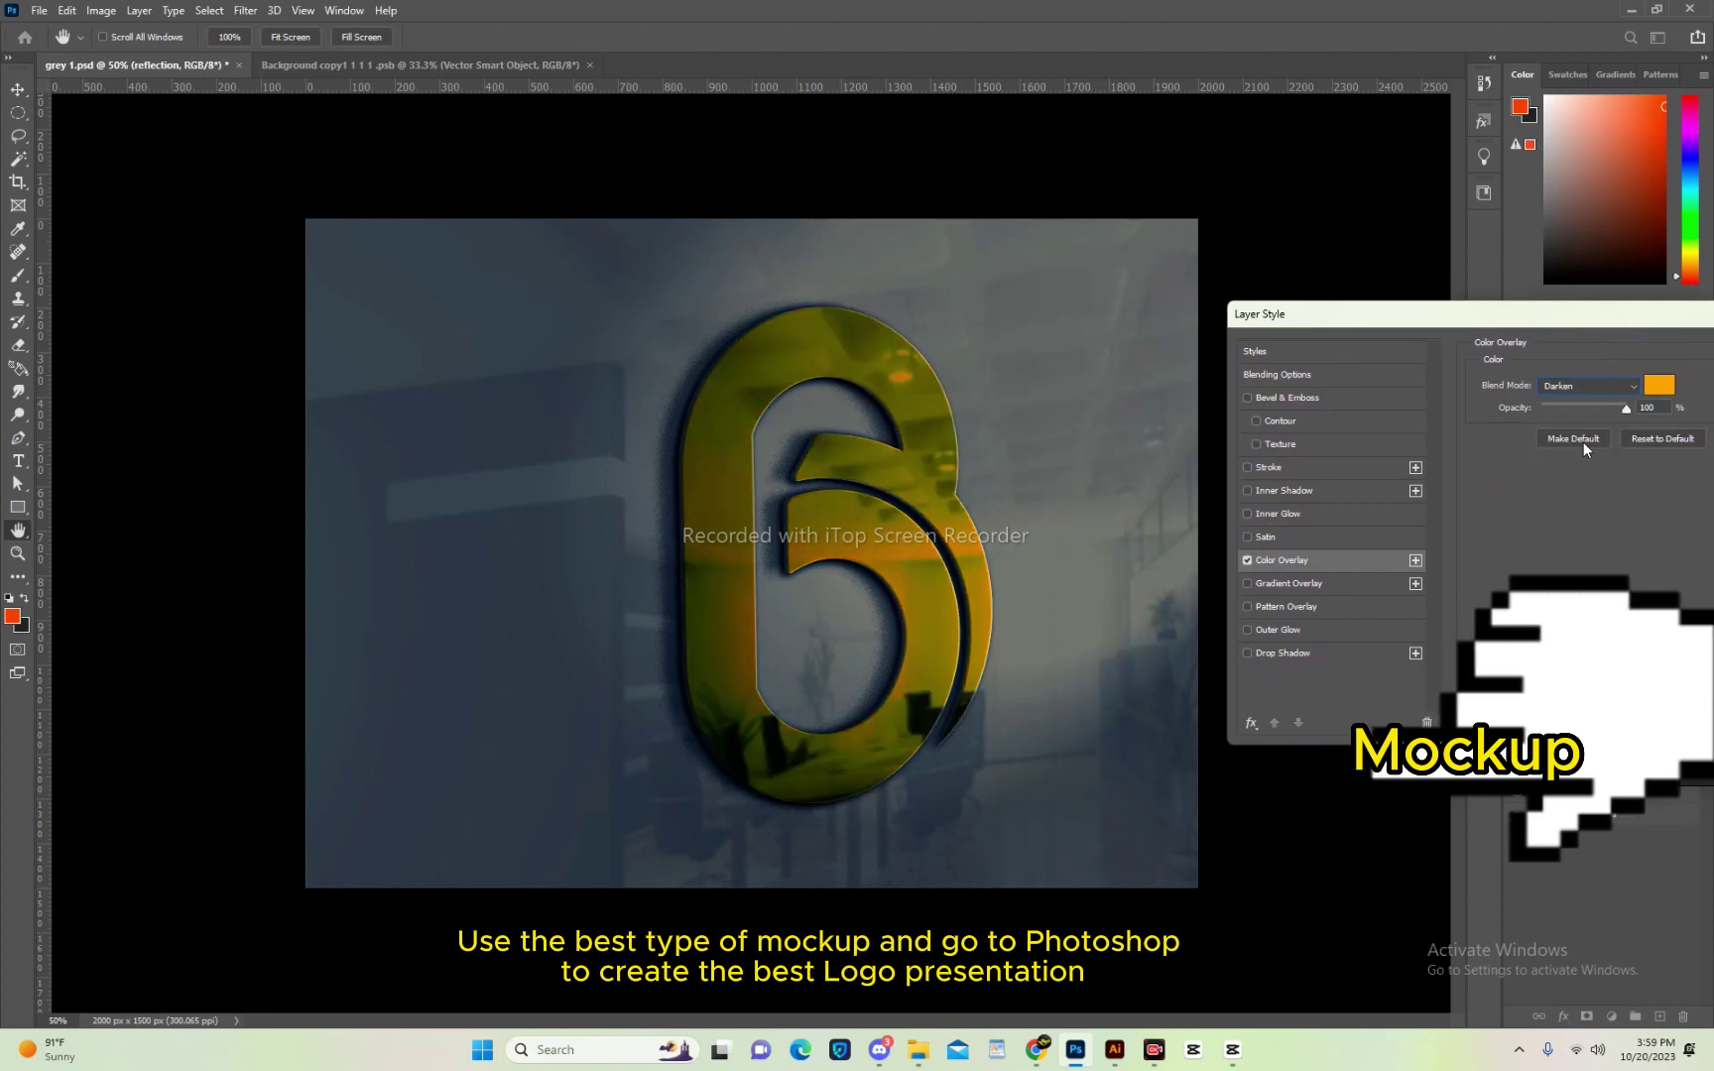
key("Down")
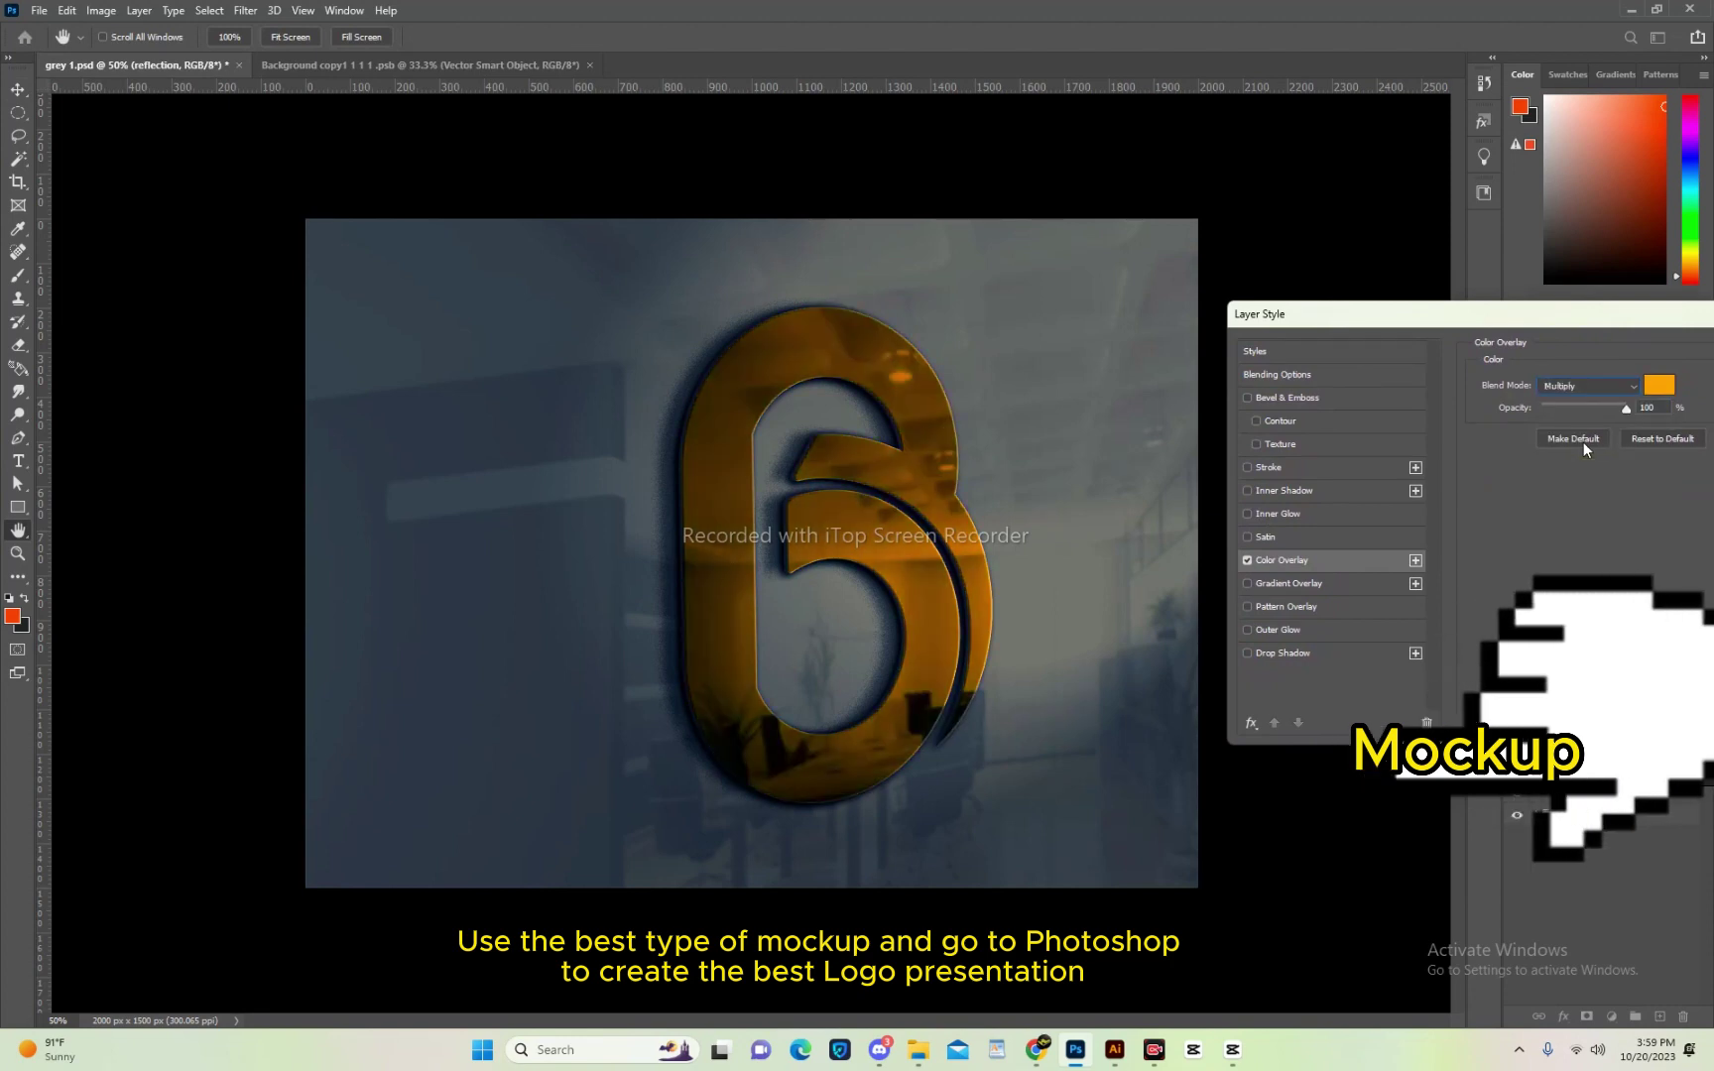
key("Down")
key("Down")
key("Down")
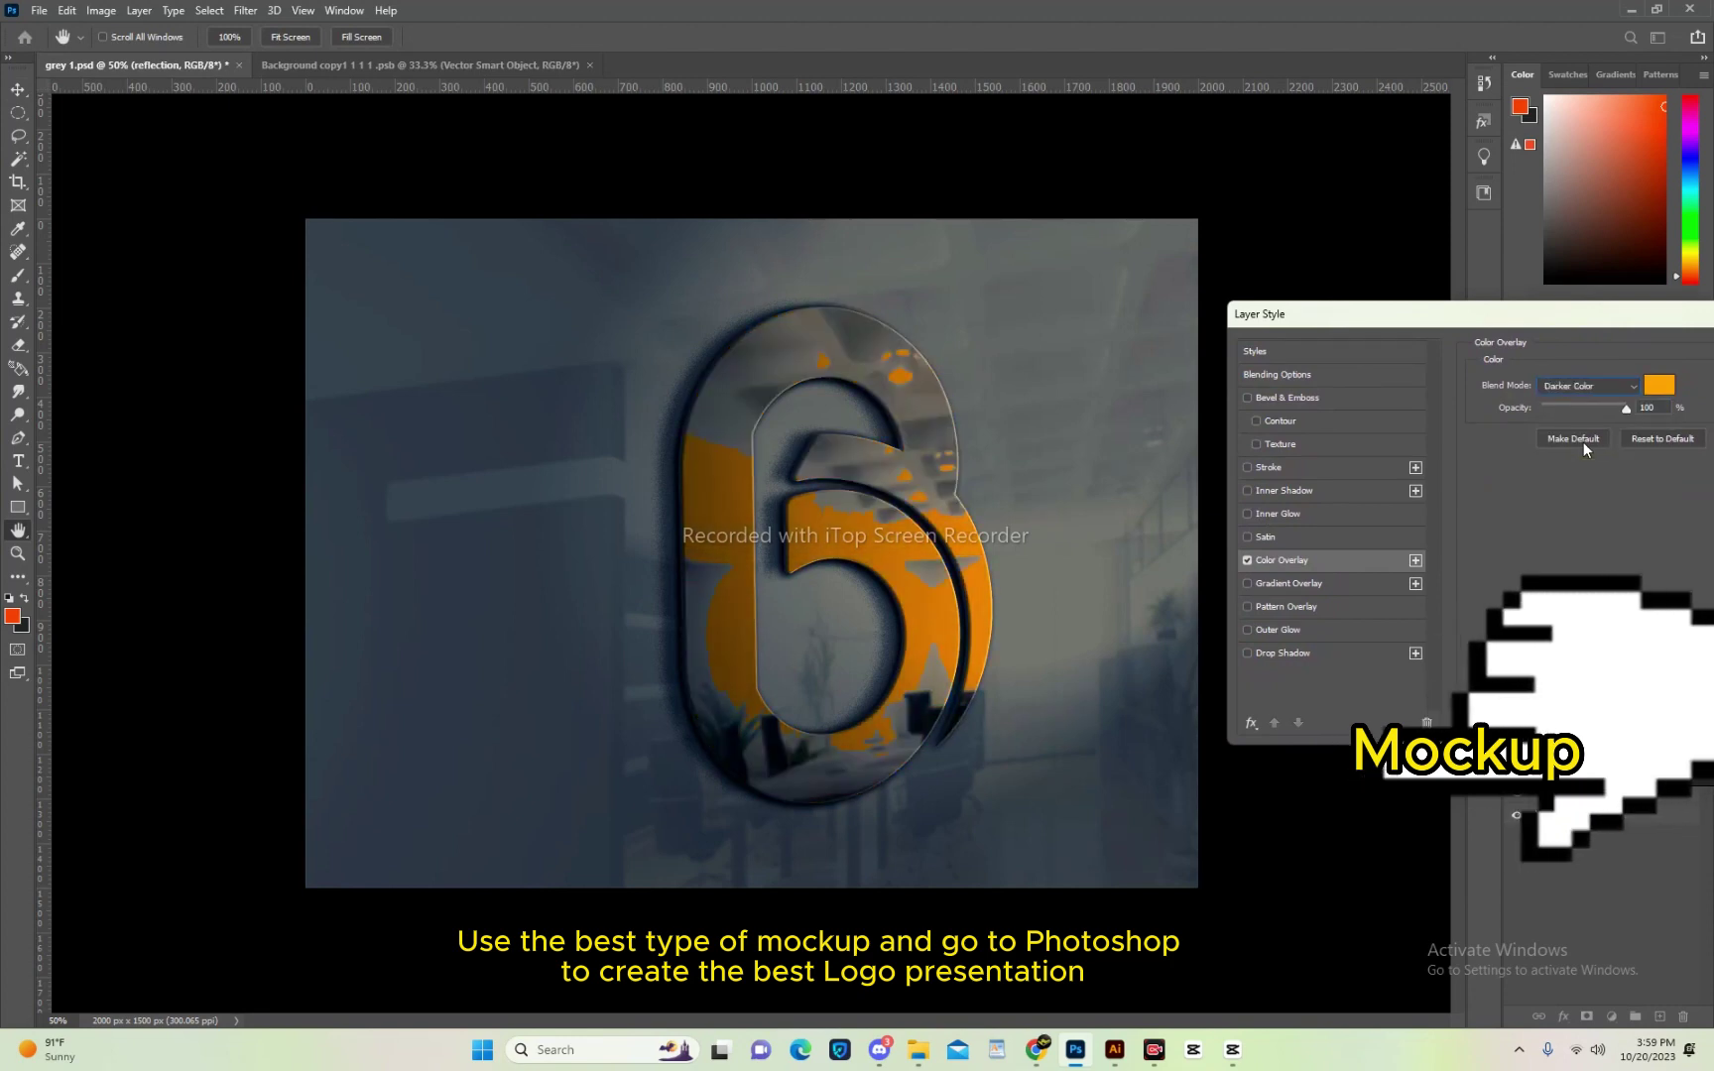
key("Down")
key("Down")
key("Down")
key("Down")
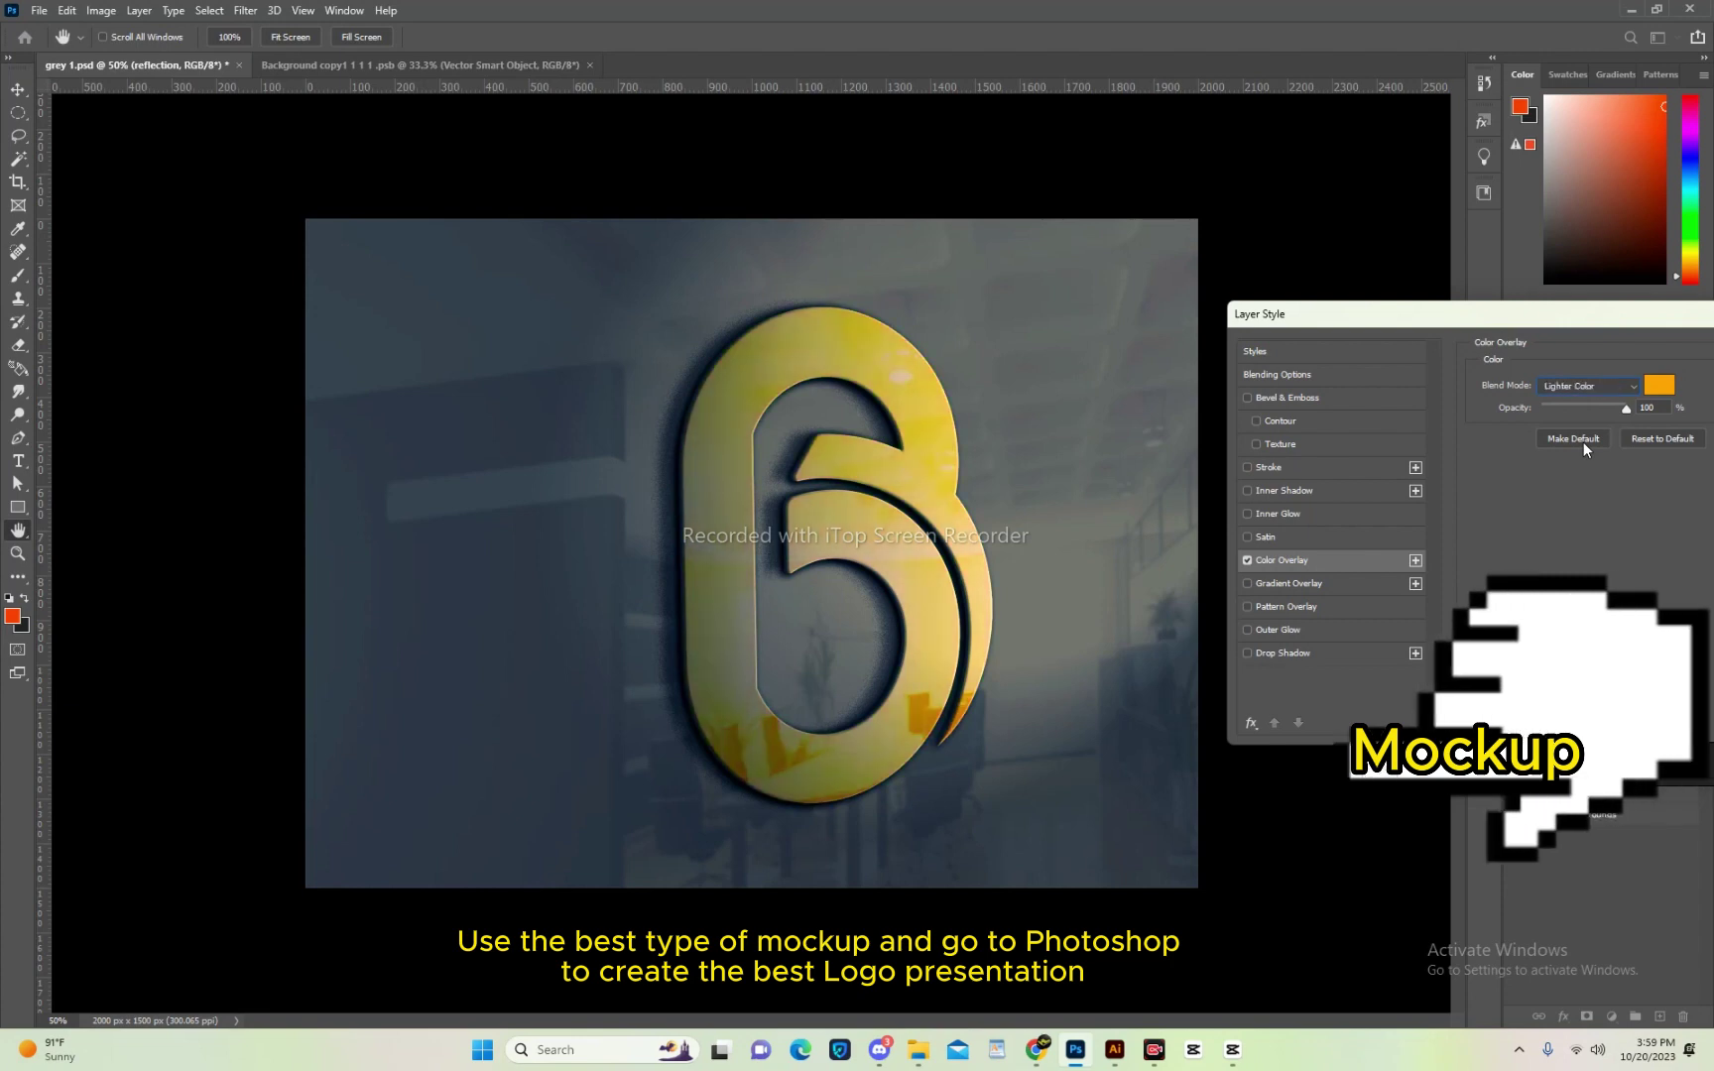
key("Down")
key("Down")
key("Down")
key("Up")
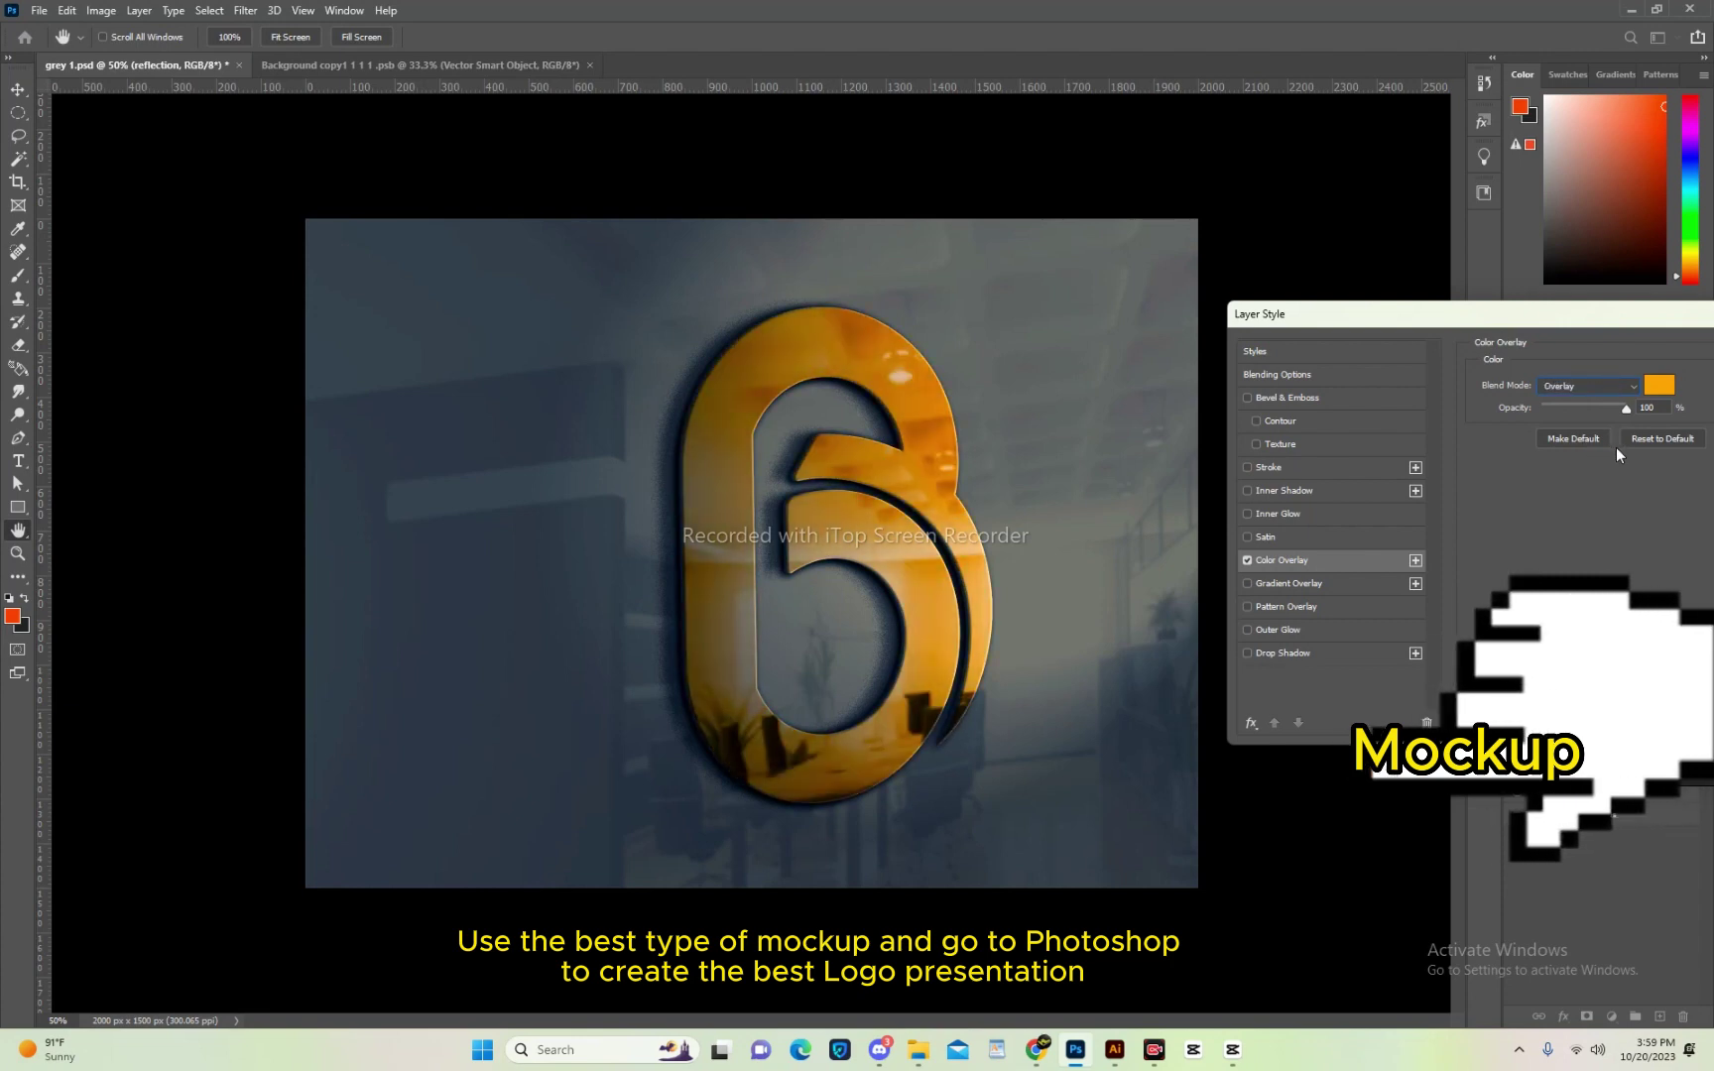
key("ctrl+minus")
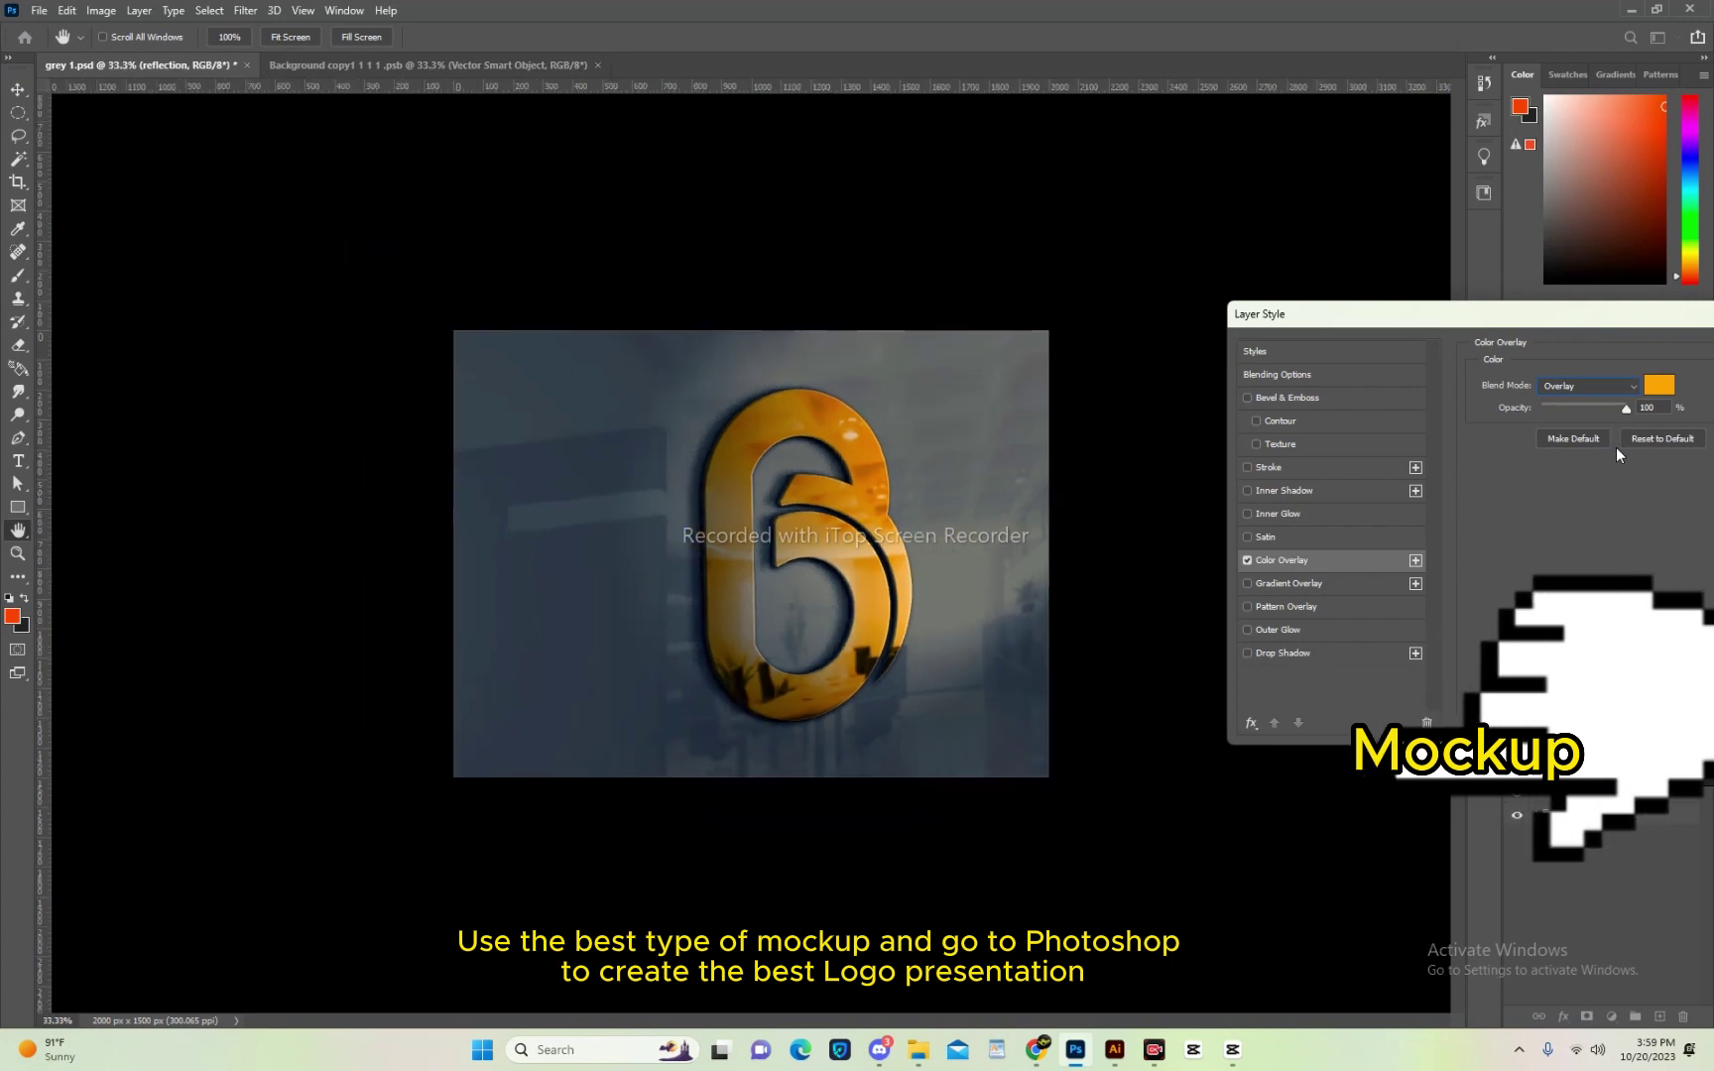
Set the Color Overlay colour to pinkish red in the Color Picker.
left_click(1657, 386)
left_click(1468, 646)
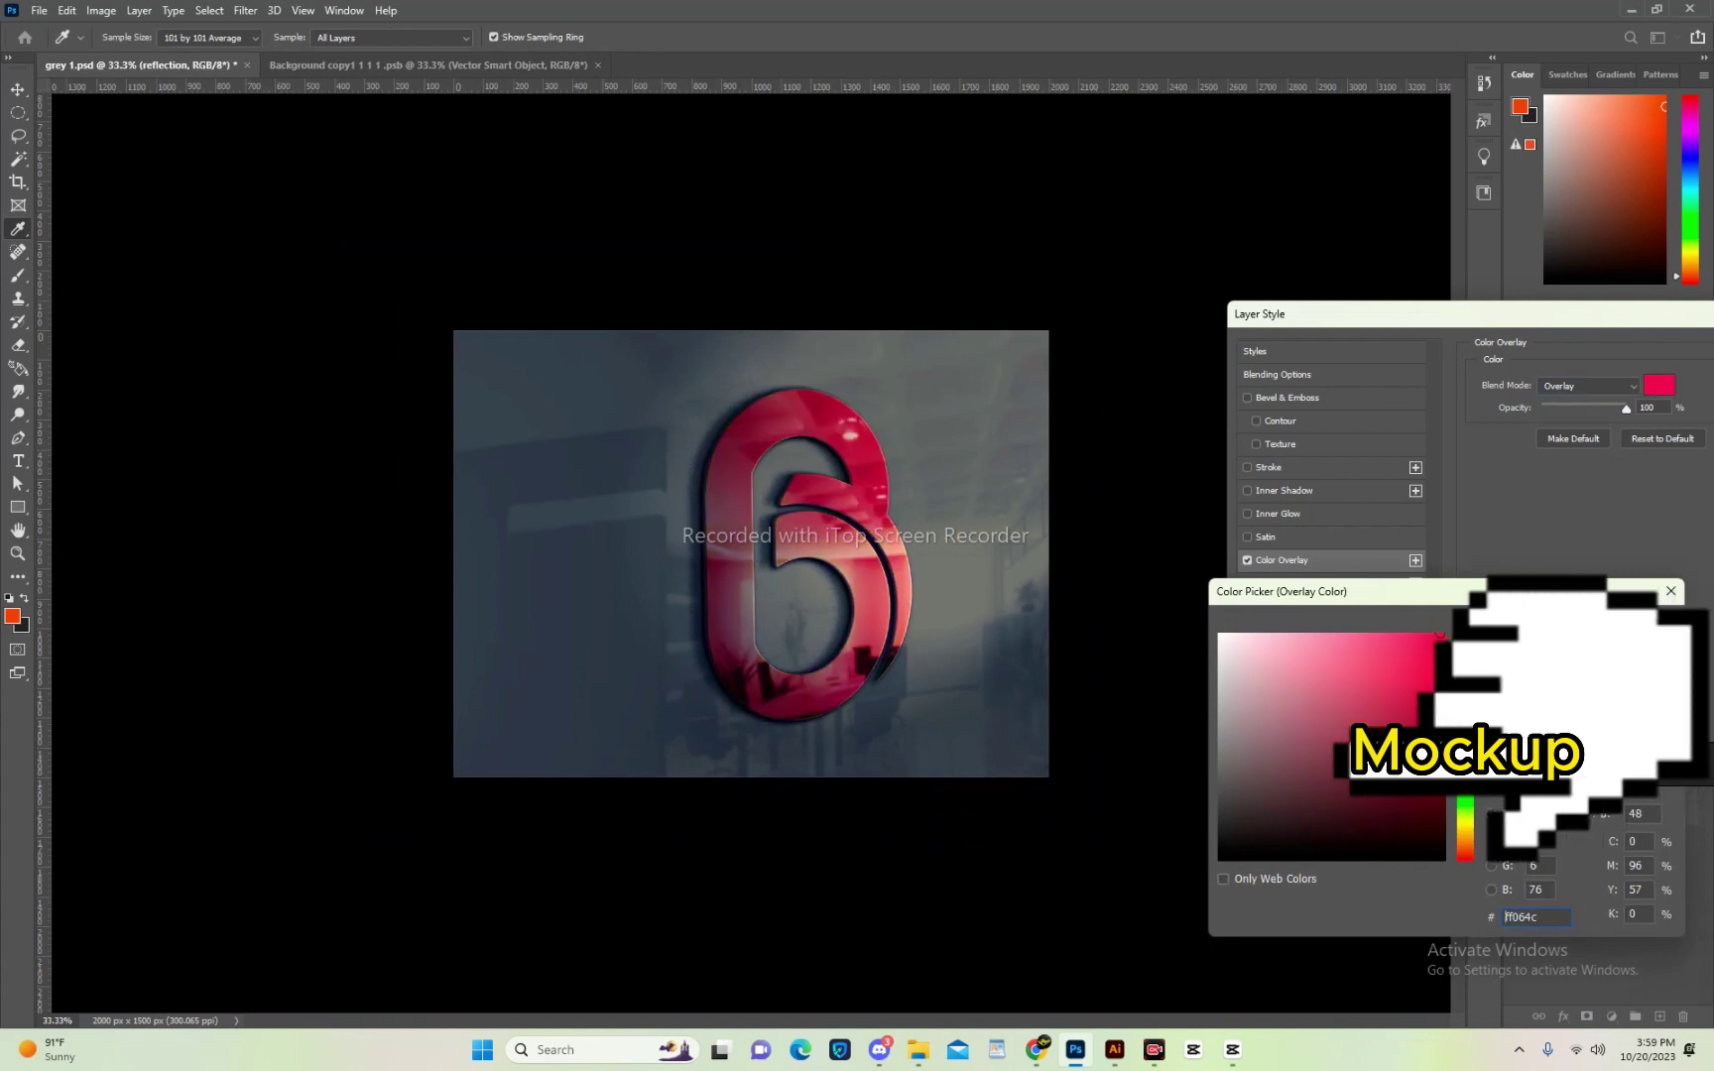